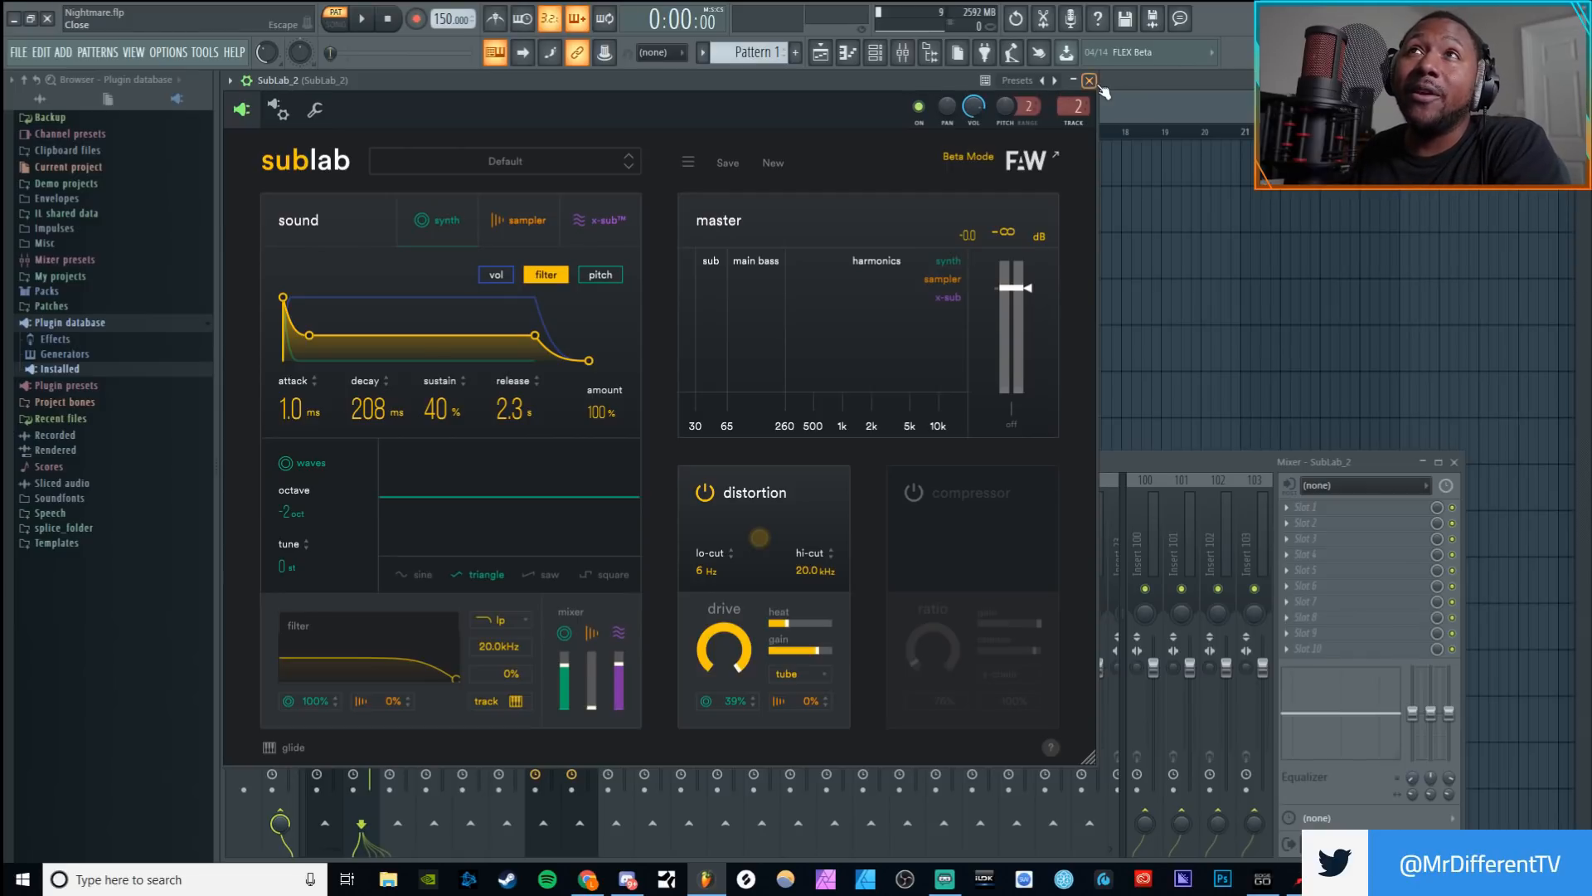
Step: Close the bass plugin and briefly view the Circle2 synth from the channel rack
{"action": "left_click", "coordinate": [1090, 80]}
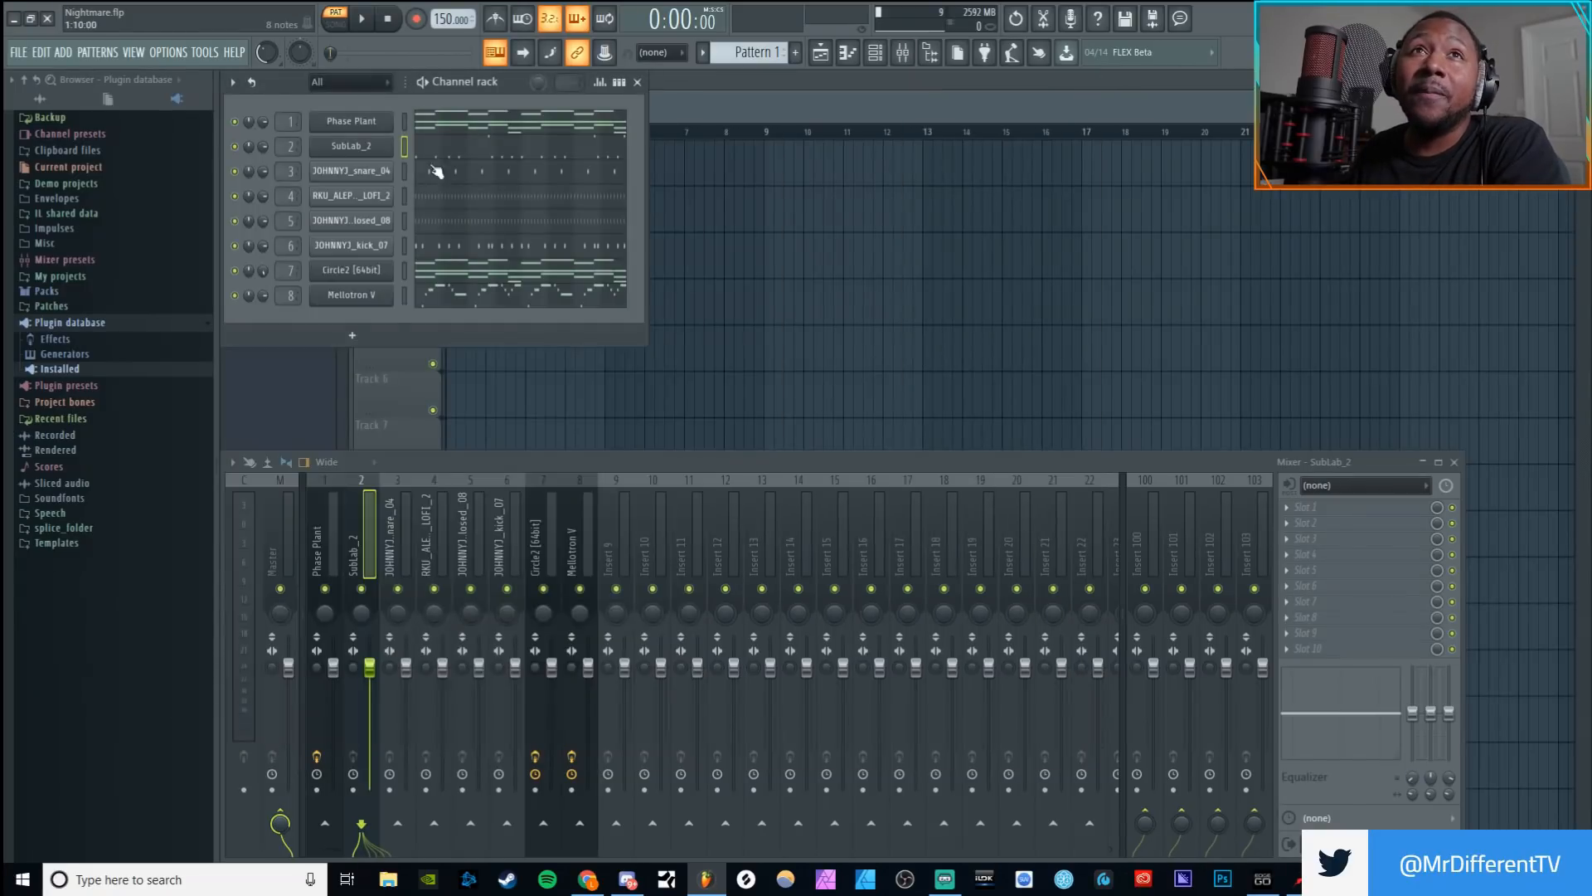
{"action": "left_click", "coordinate": [366, 277]}
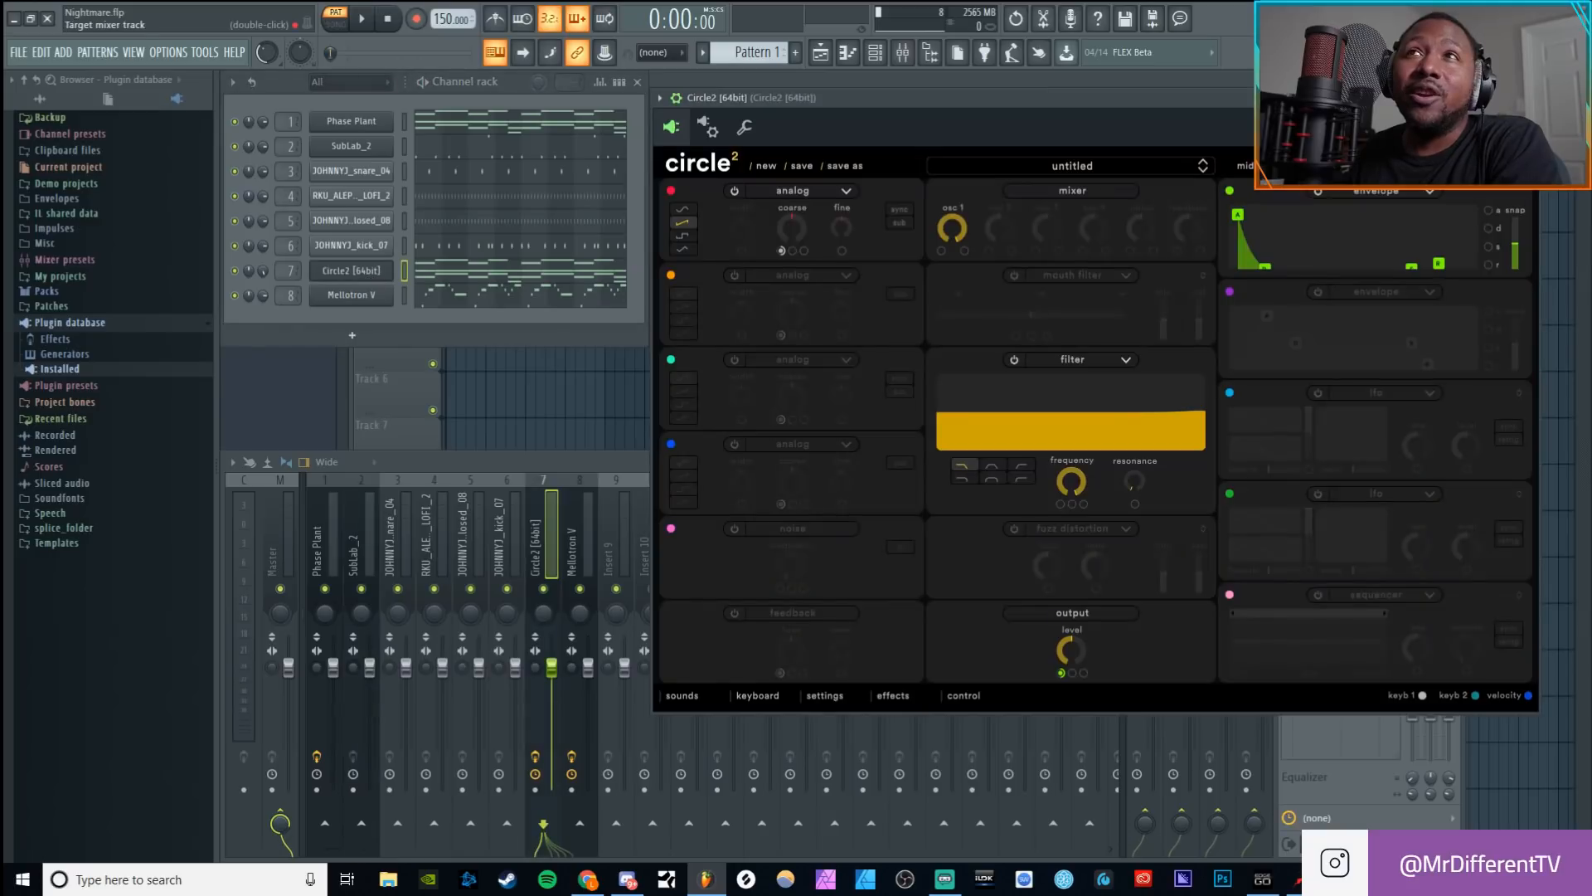
{"action": "left_click", "coordinate": [1528, 97]}
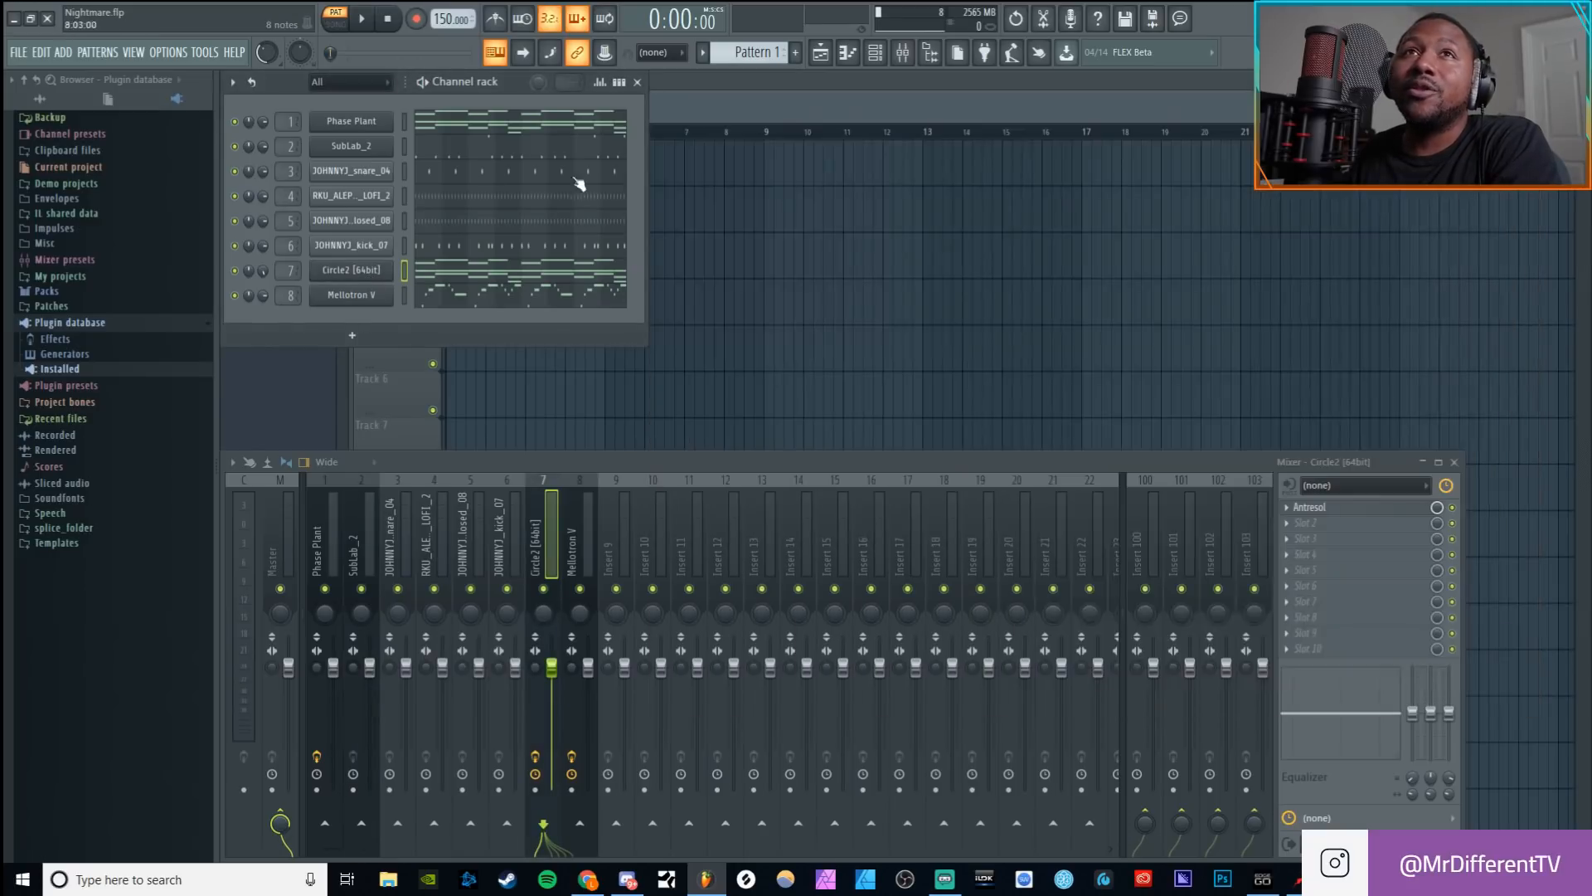
Step: Open the SubLab_2 instrument and play the pattern to hear its bass sound, stopping after a few bars
{"action": "left_click", "coordinate": [371, 151]}
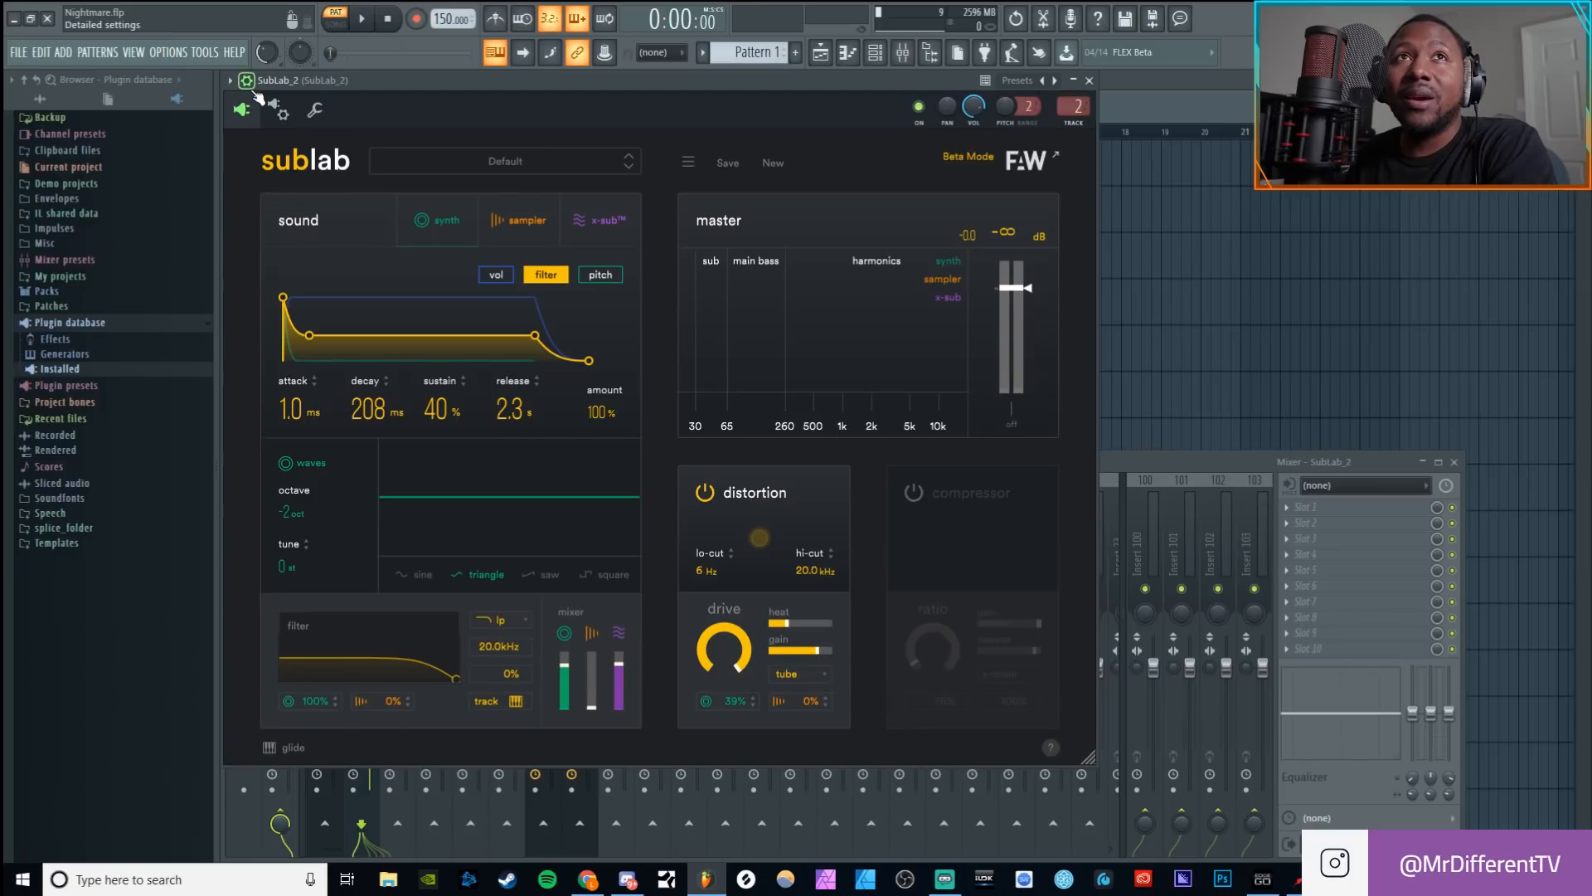
{"action": "scroll", "coordinate": [373, 199], "scroll_direction": "down", "scroll_amount": 1}
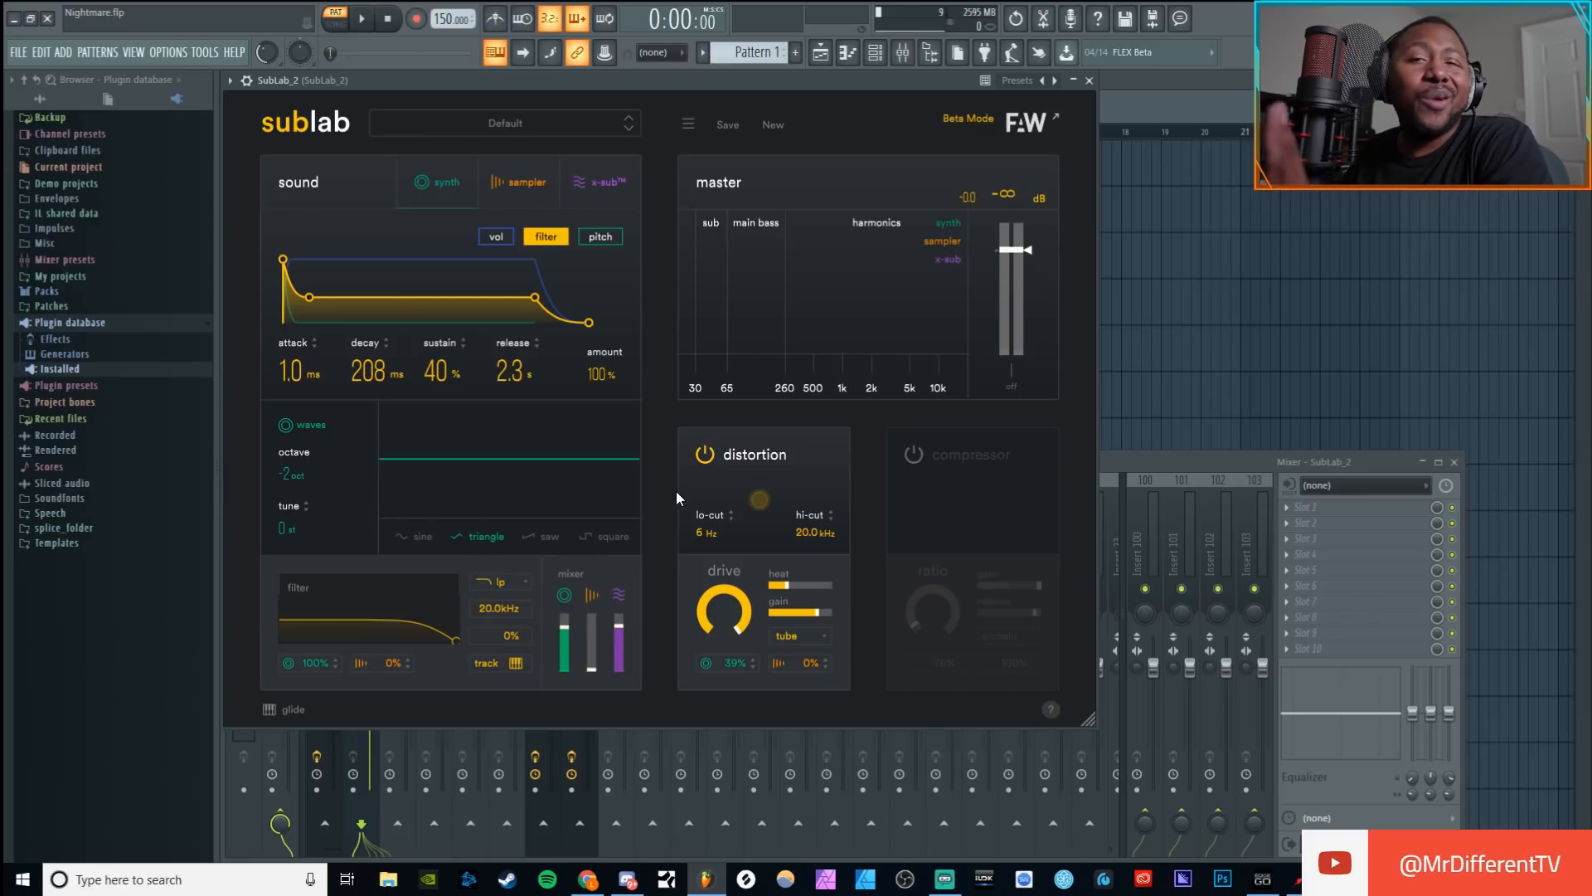
{"action": "left_click", "coordinate": [366, 23]}
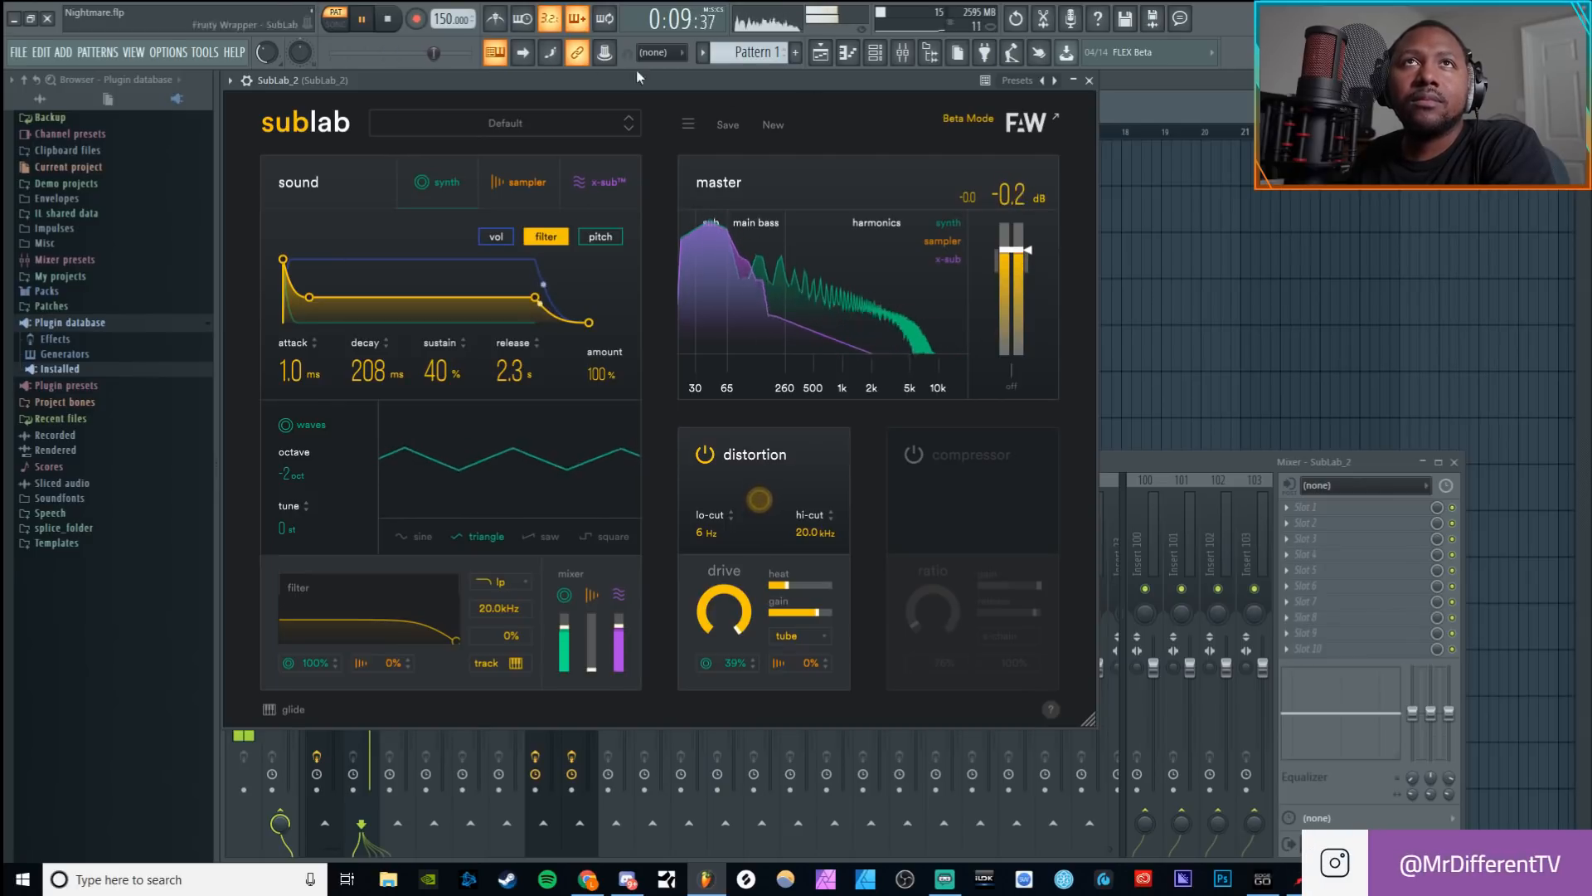
{"action": "left_click", "coordinate": [390, 23]}
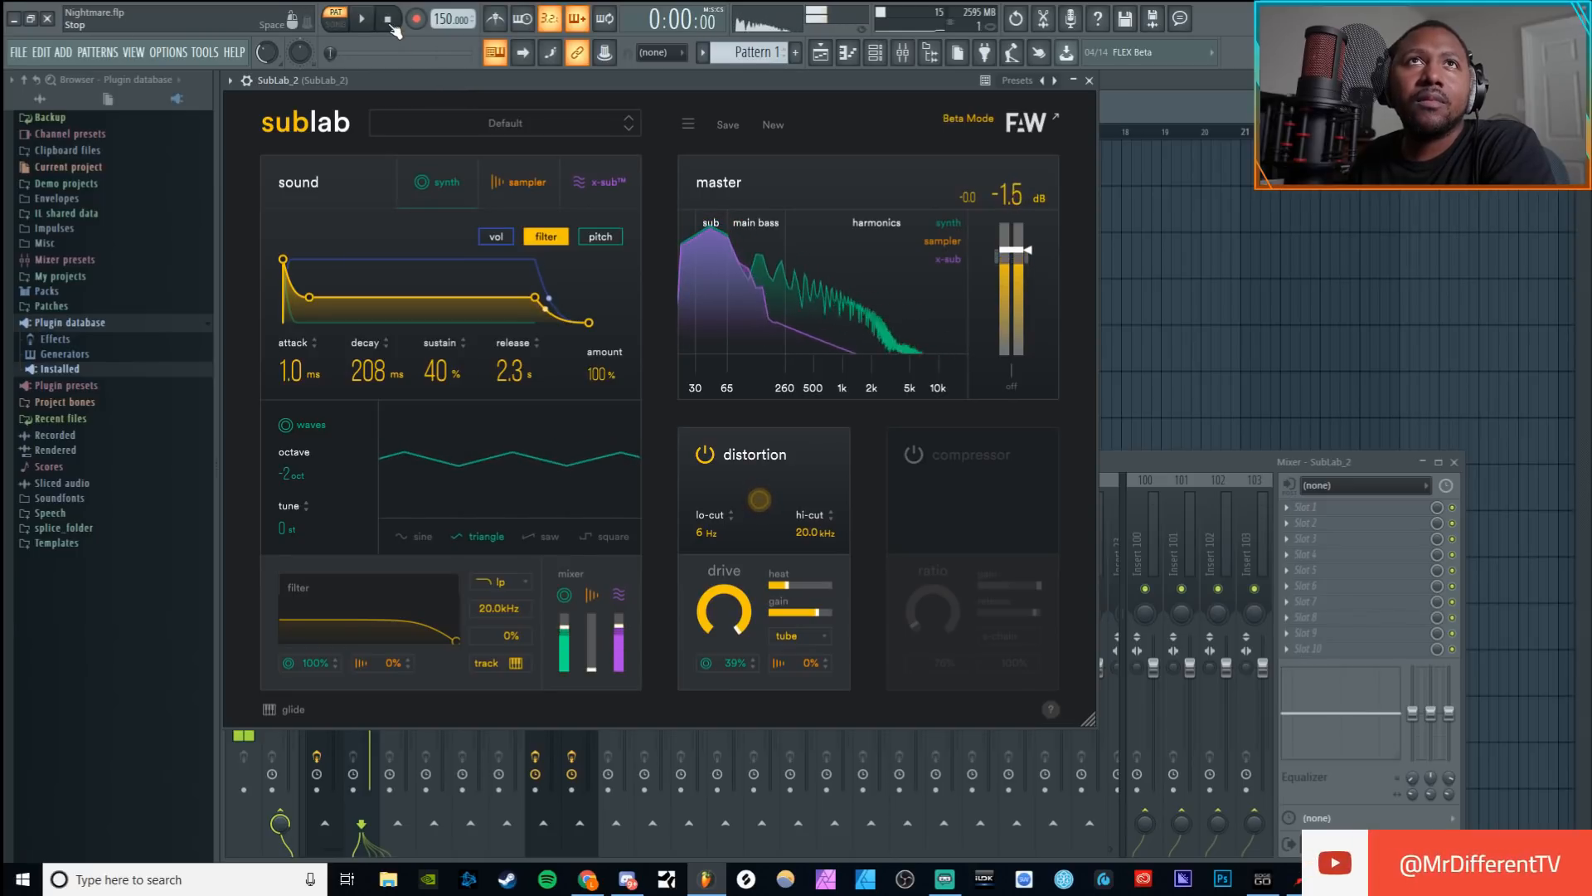
Step: Clone the SubLab_2 channel in the channel rack and position the copy's plugin window over the rack
{"action": "left_click", "coordinate": [875, 52]}
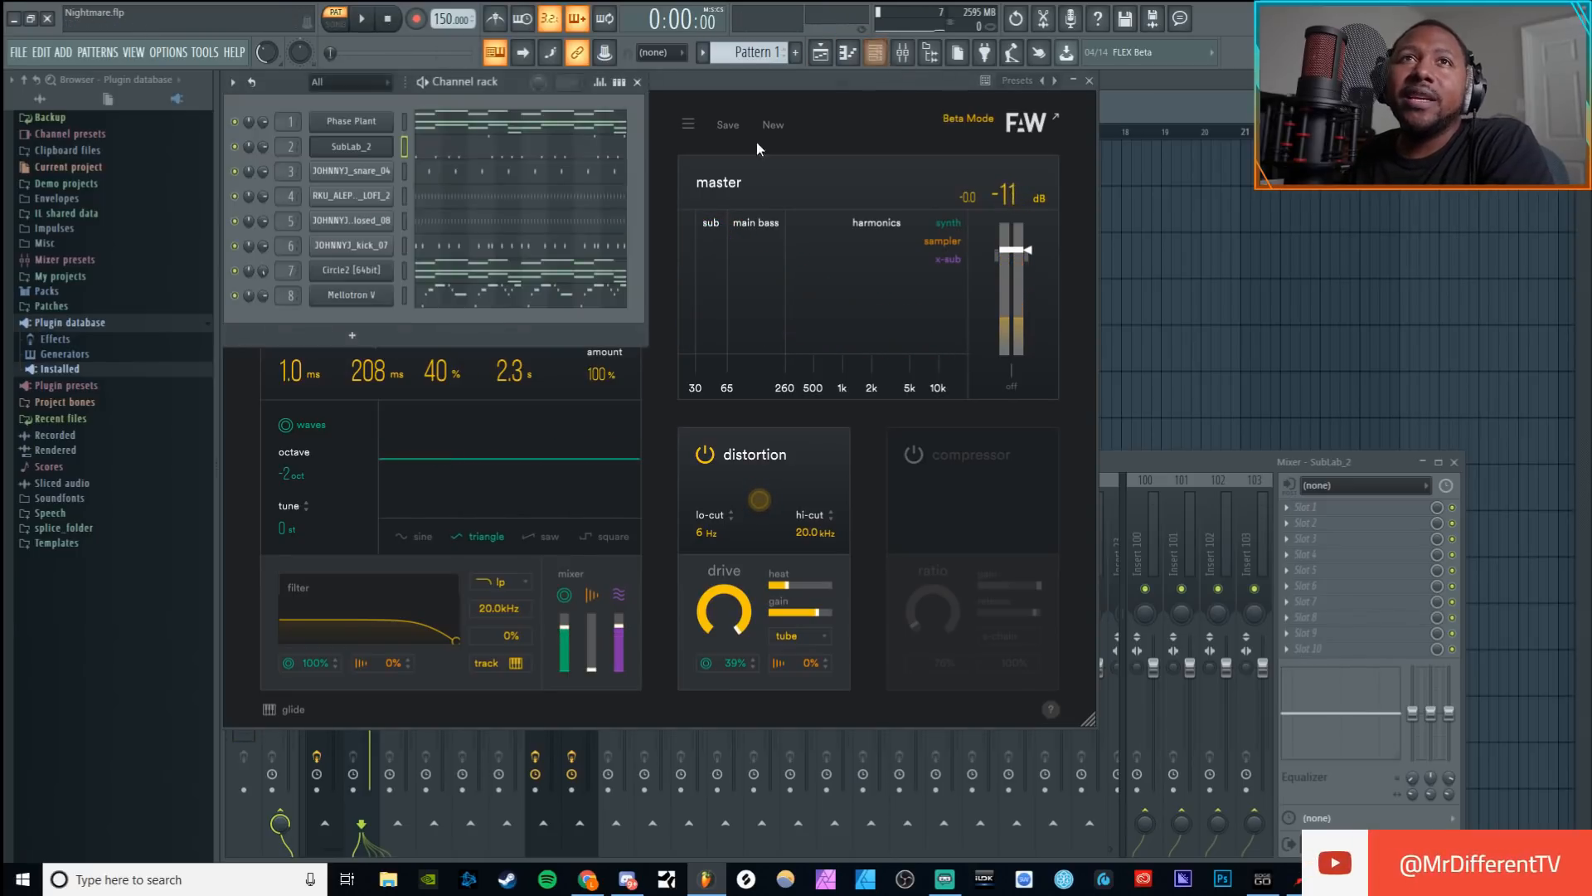
{"action": "right_click", "coordinate": [351, 151]}
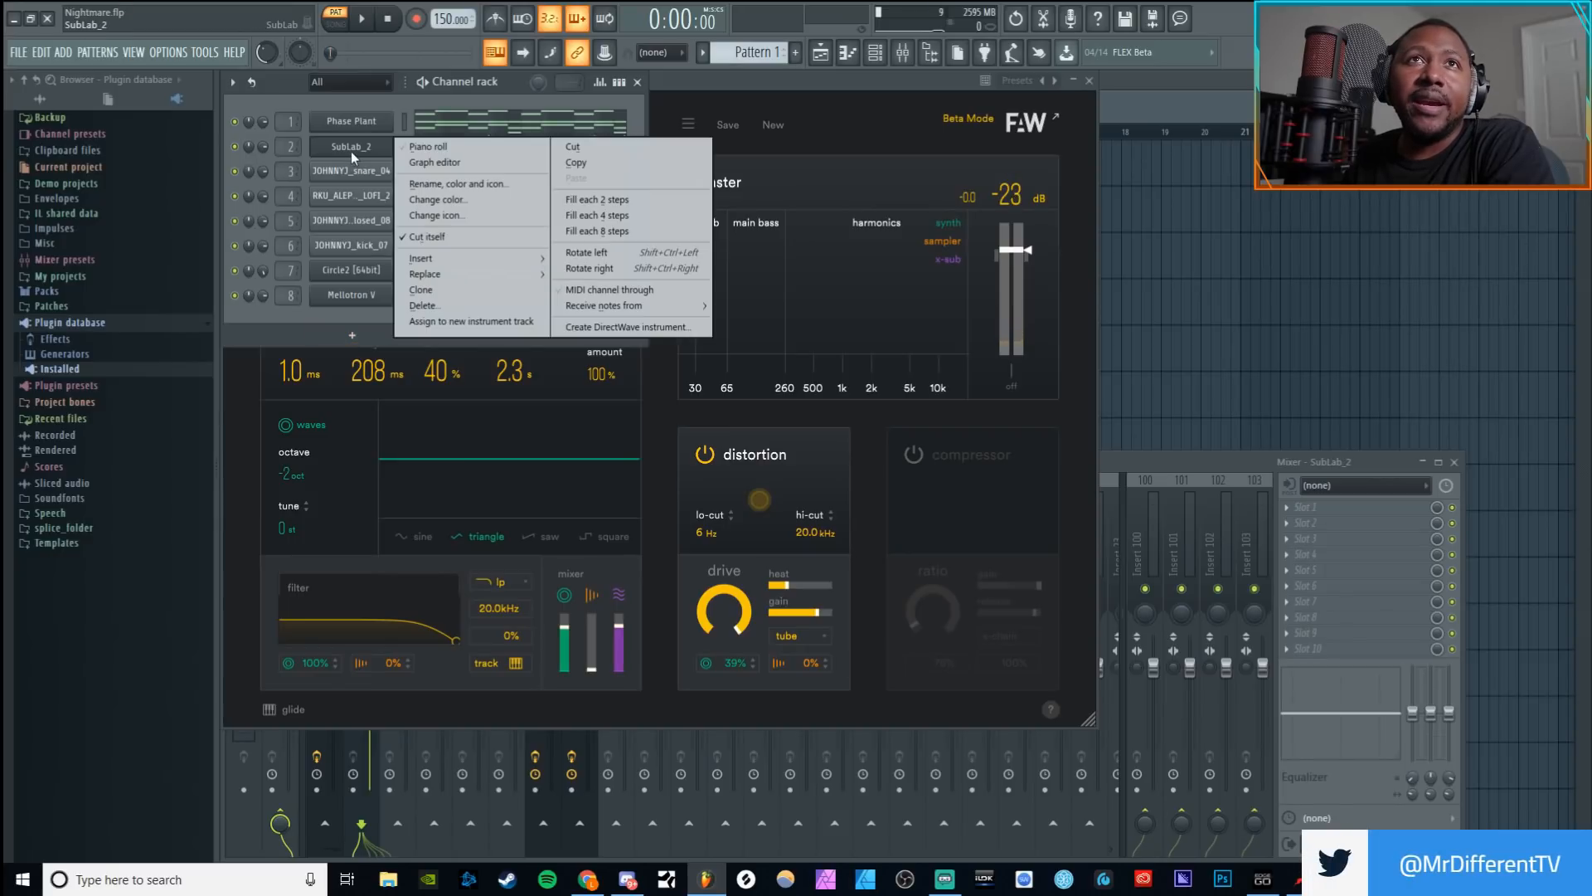
{"action": "left_click", "coordinate": [422, 290]}
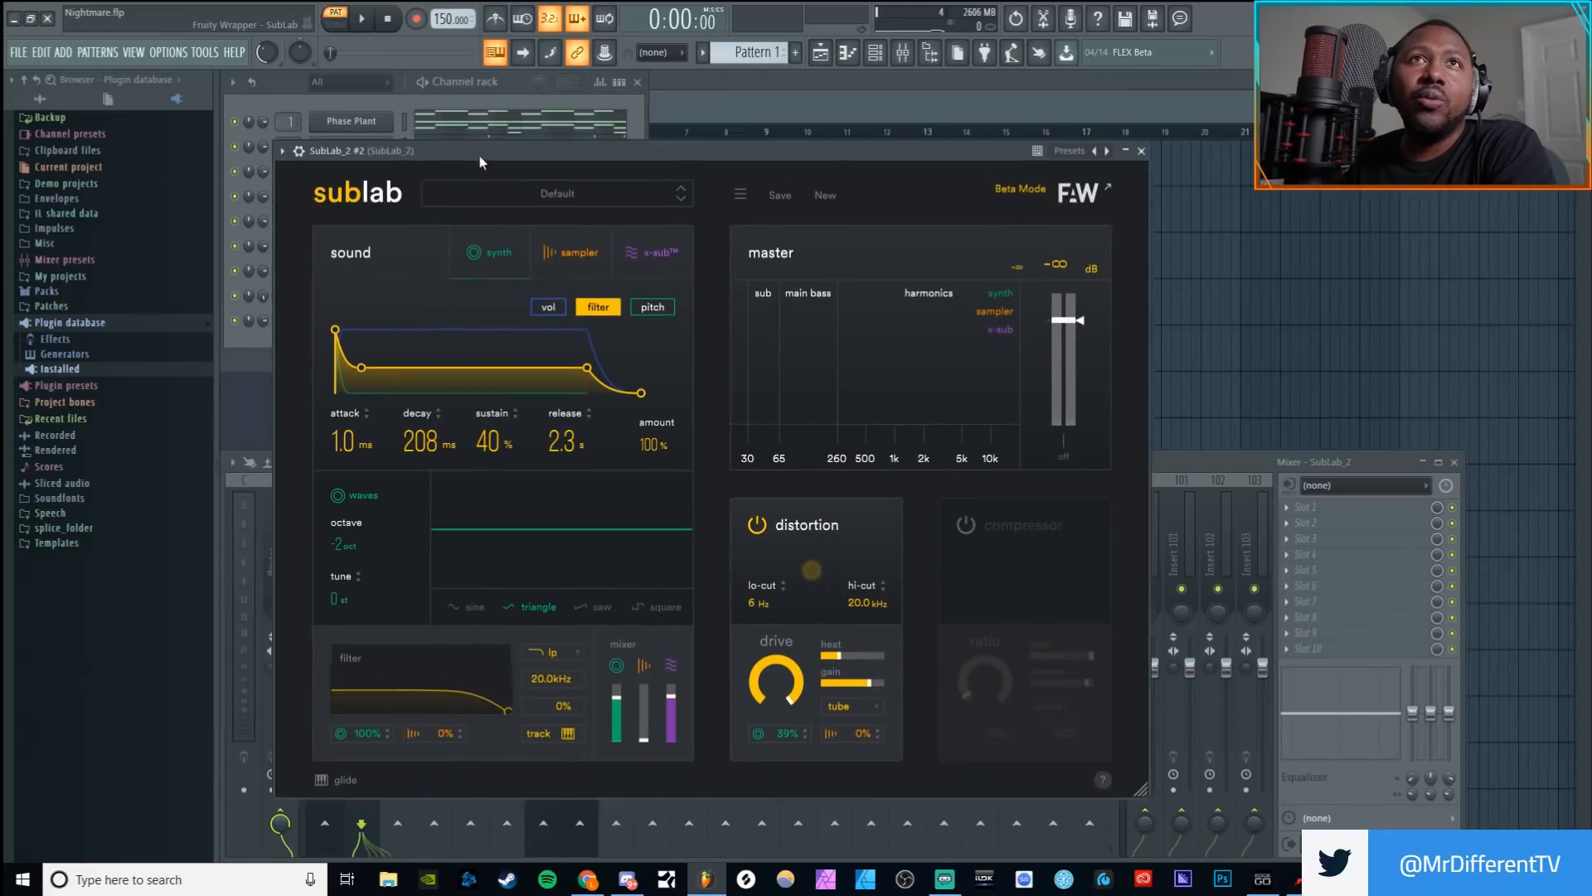
{"action": "right_click", "coordinate": [236, 172]}
{"action": "left_click", "coordinate": [253, 183]}
{"action": "left_click_drag", "start_coordinate": [665, 173], "coordinate": [587, 113]}
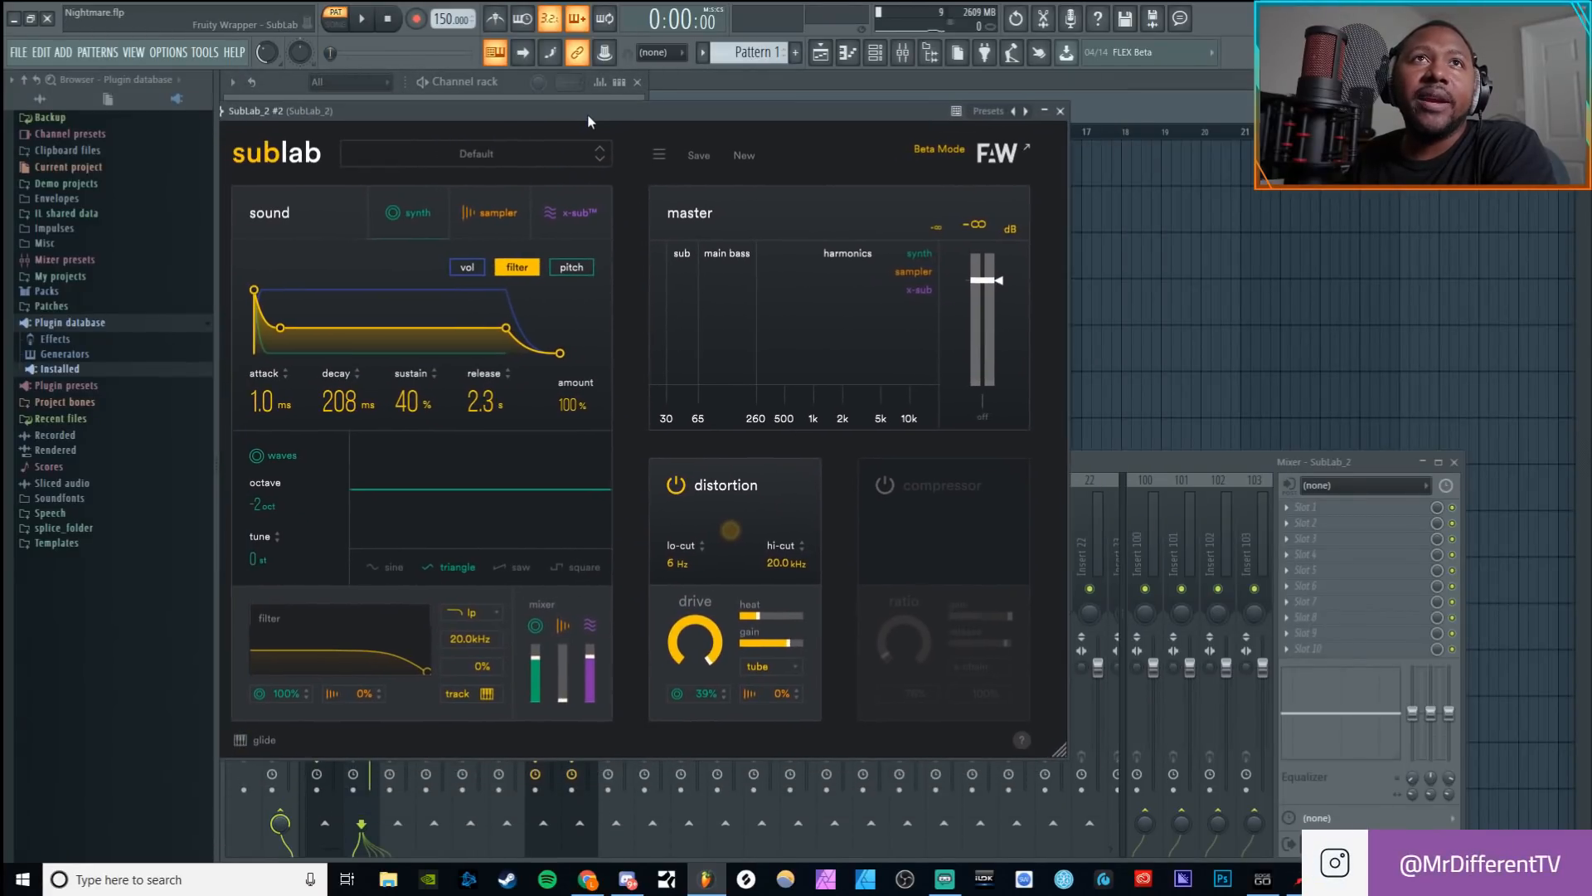
{"action": "double_click", "coordinate": [587, 113]}
{"action": "double_click", "coordinate": [272, 108]}
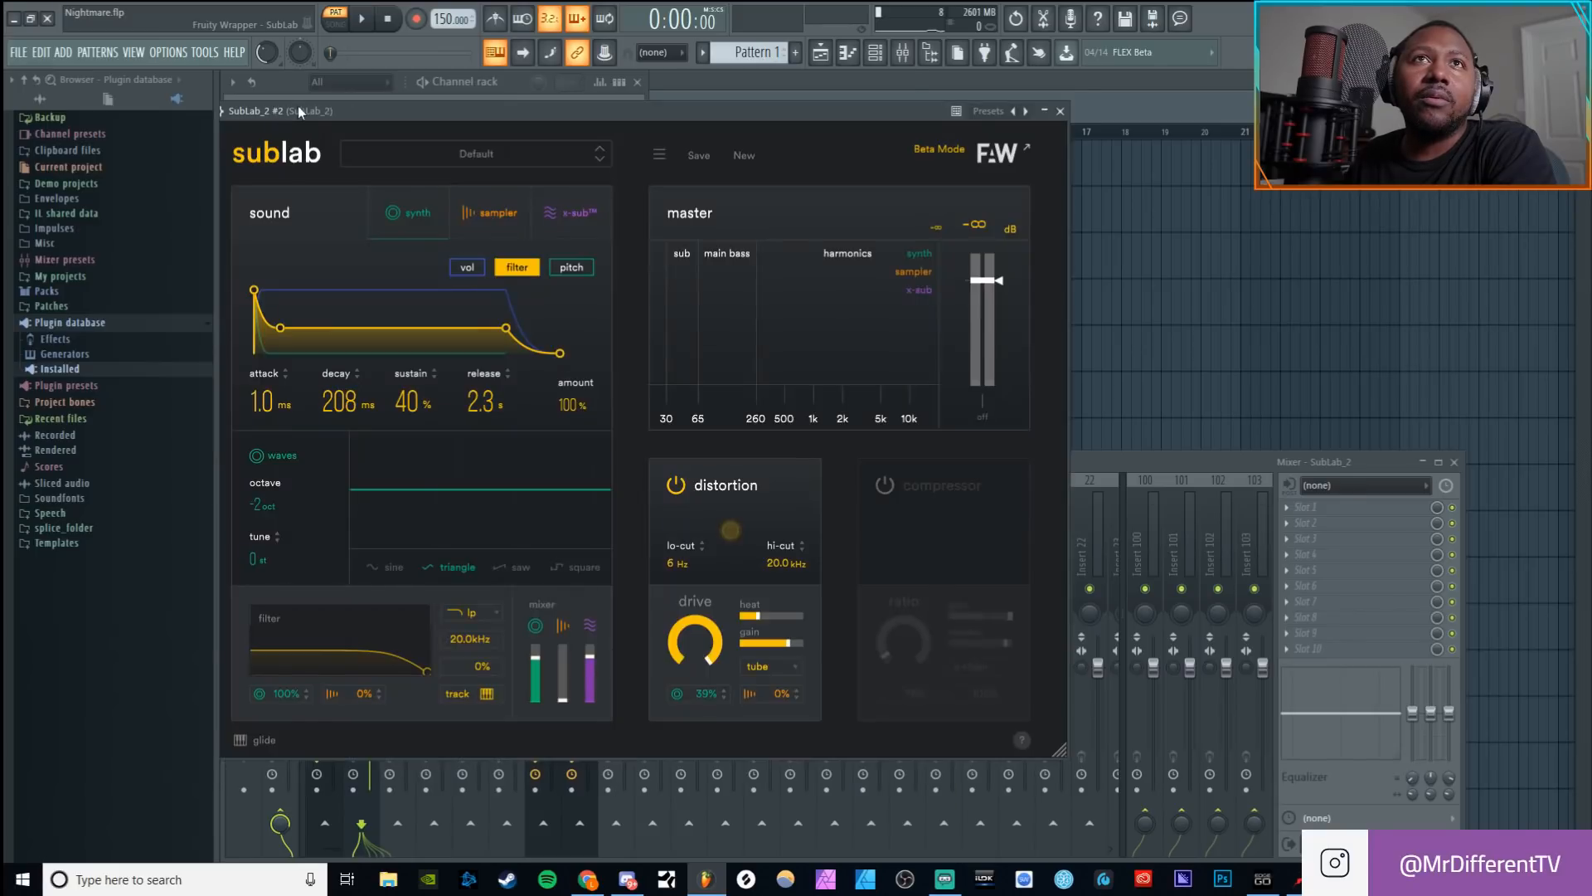
{"action": "left_click_drag", "start_coordinate": [296, 105], "coordinate": [325, 88]}
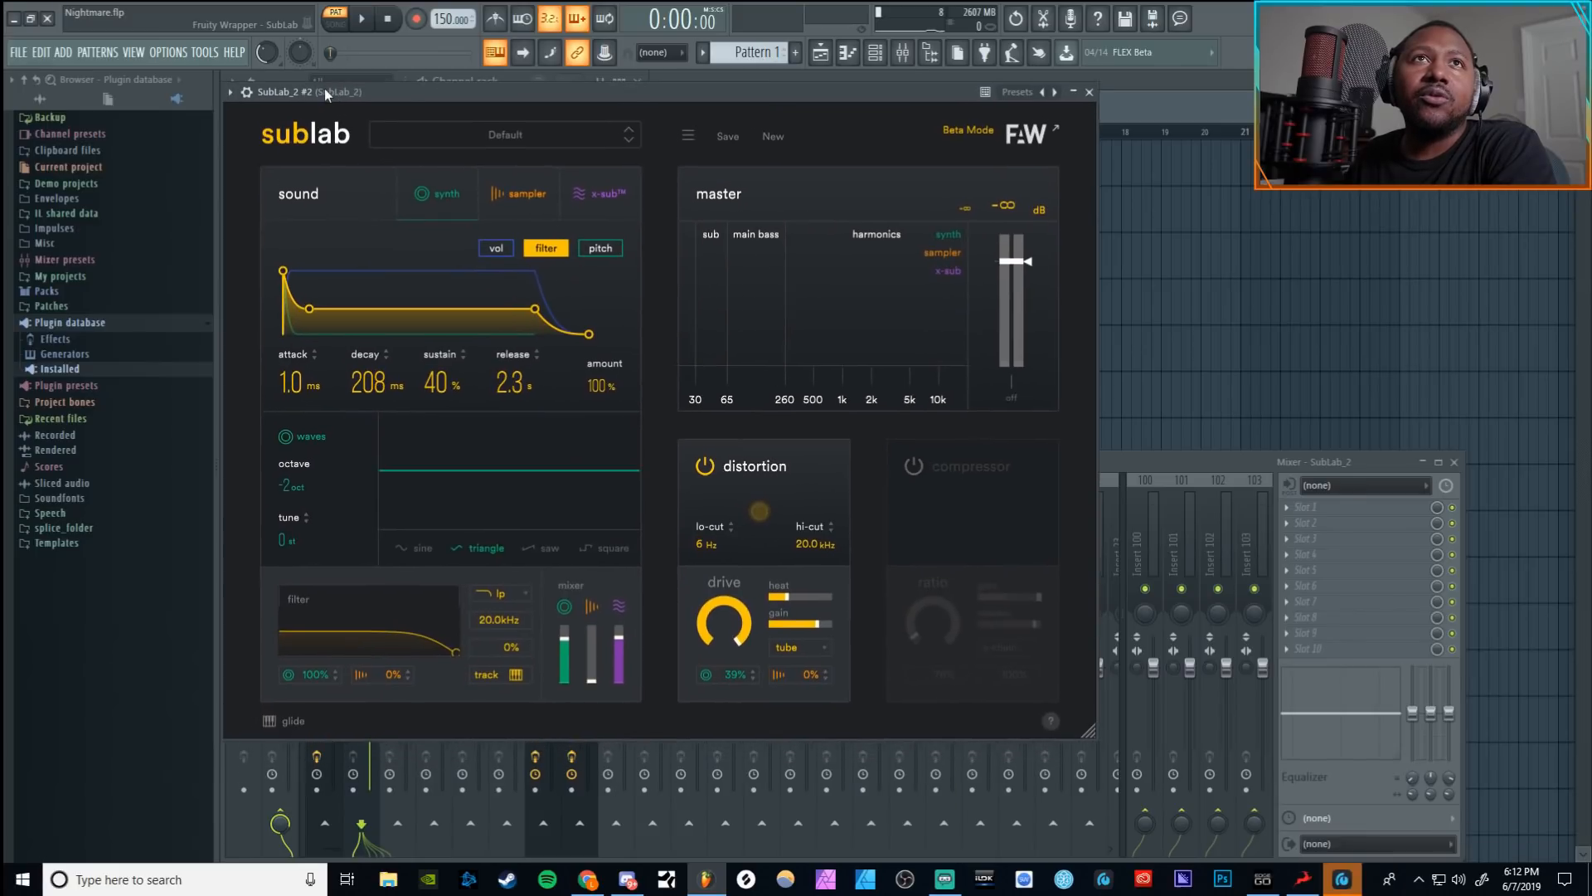
Step: Reset the cloned SubLab instance to a new patch and shrink its plugin window slightly
{"action": "left_click", "coordinate": [771, 137]}
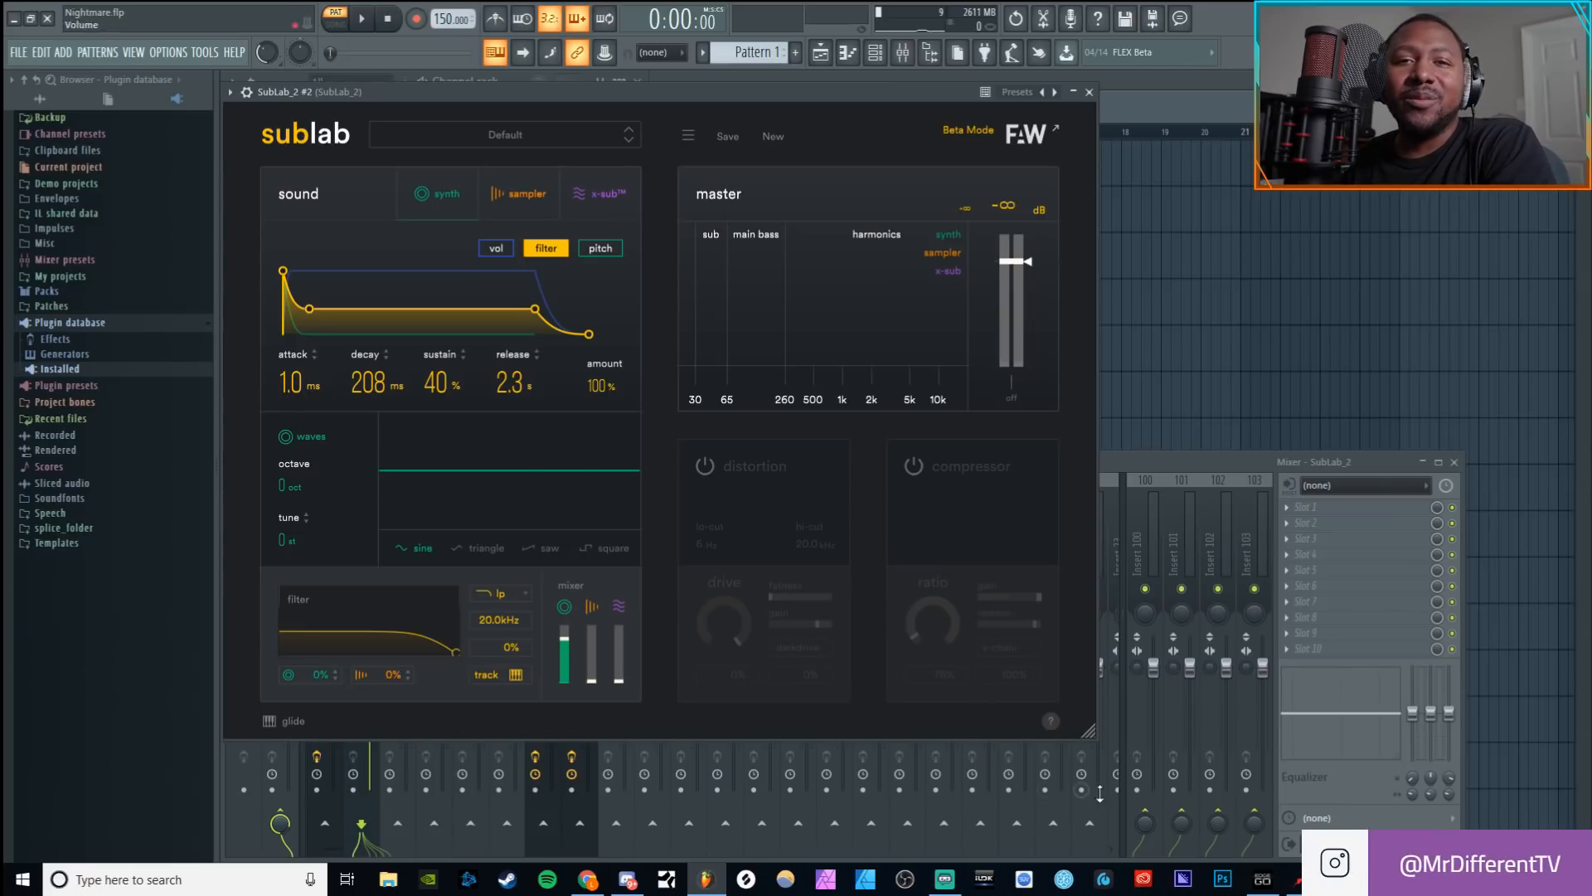
{"action": "mouse_move", "coordinate": [1089, 728]}
{"action": "left_mouse_down"}
{"action": "mouse_move", "coordinate": [696, 450]}
{"action": "mouse_move", "coordinate": [1114, 762]}
{"action": "mouse_move", "coordinate": [1058, 720]}
{"action": "left_mouse_up"}
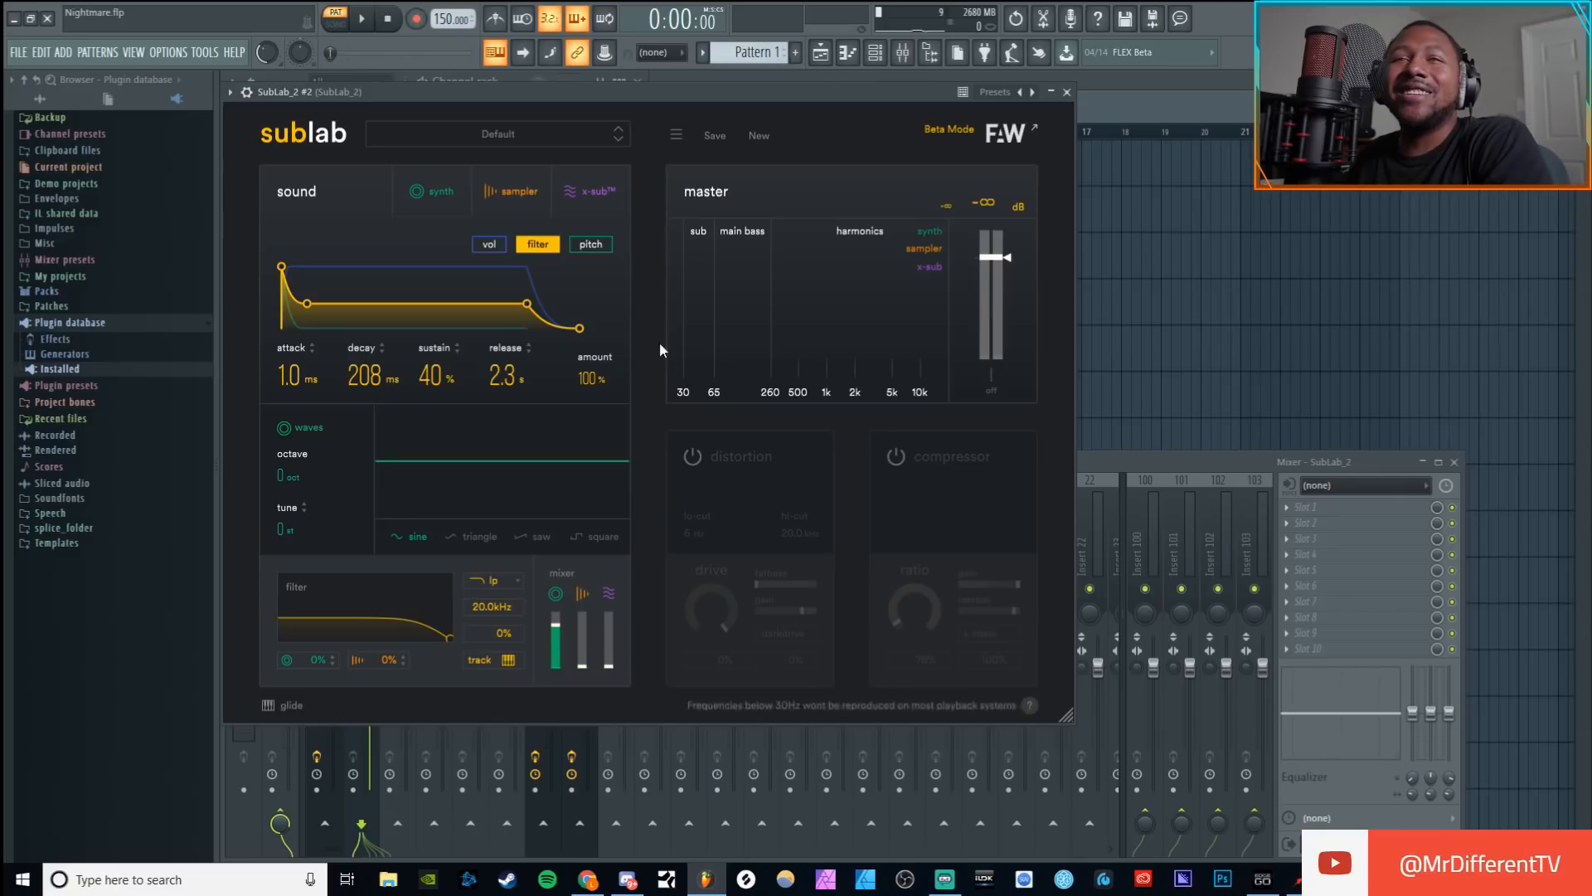
Step: Look through the whole preset list, trying the Cheeky 808 preset before resetting the plugin to a new patch
{"action": "left_click", "coordinate": [540, 144]}
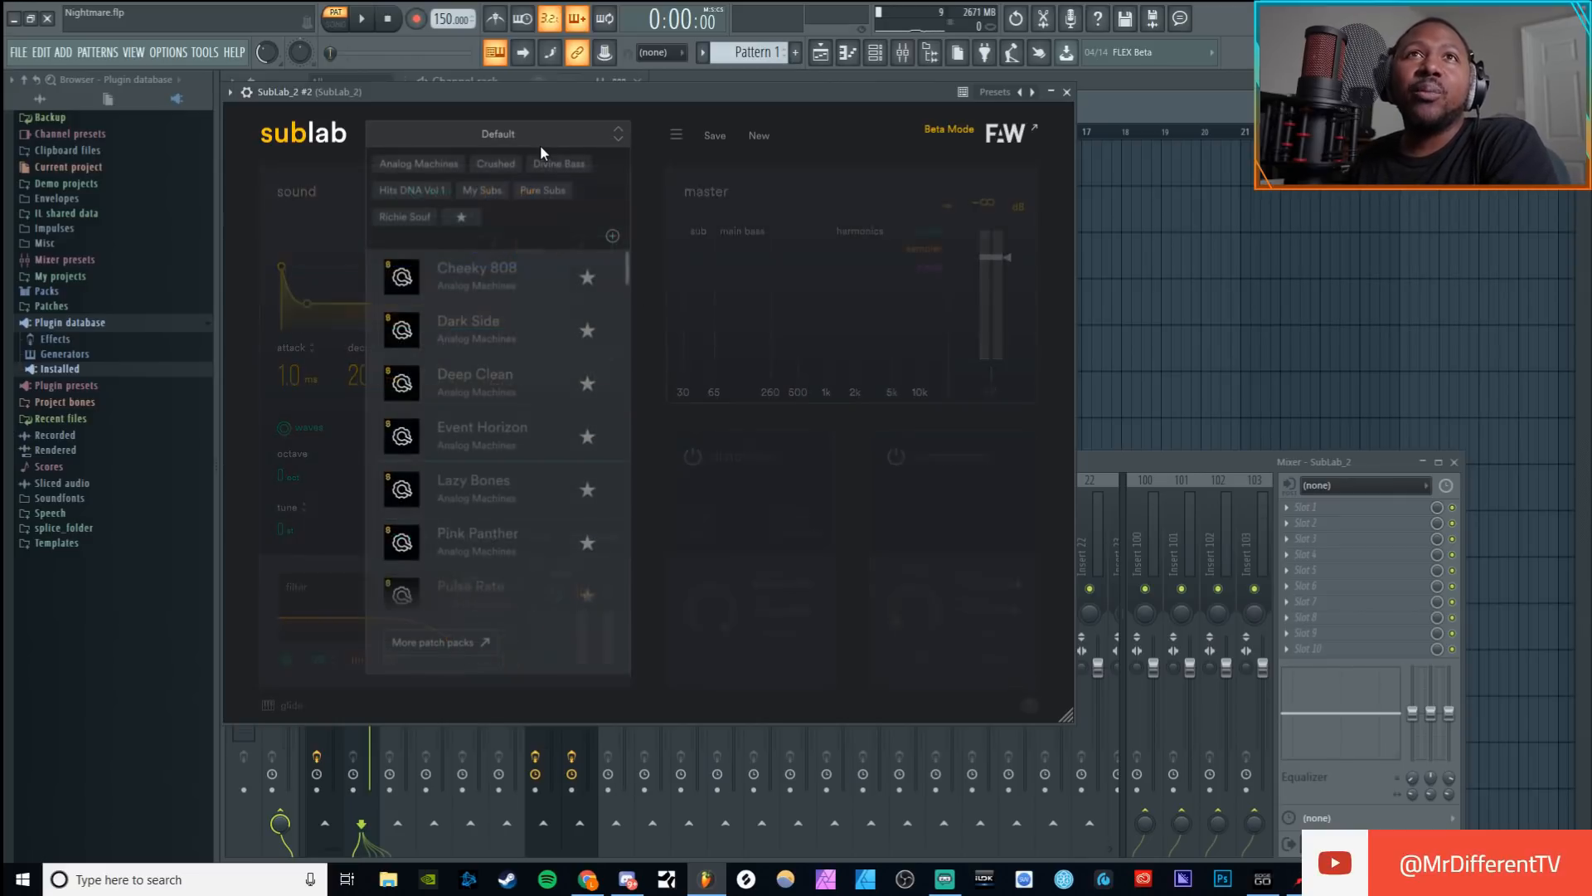
{"action": "scroll", "coordinate": [500, 385], "scroll_direction": "down", "scroll_amount": 20}
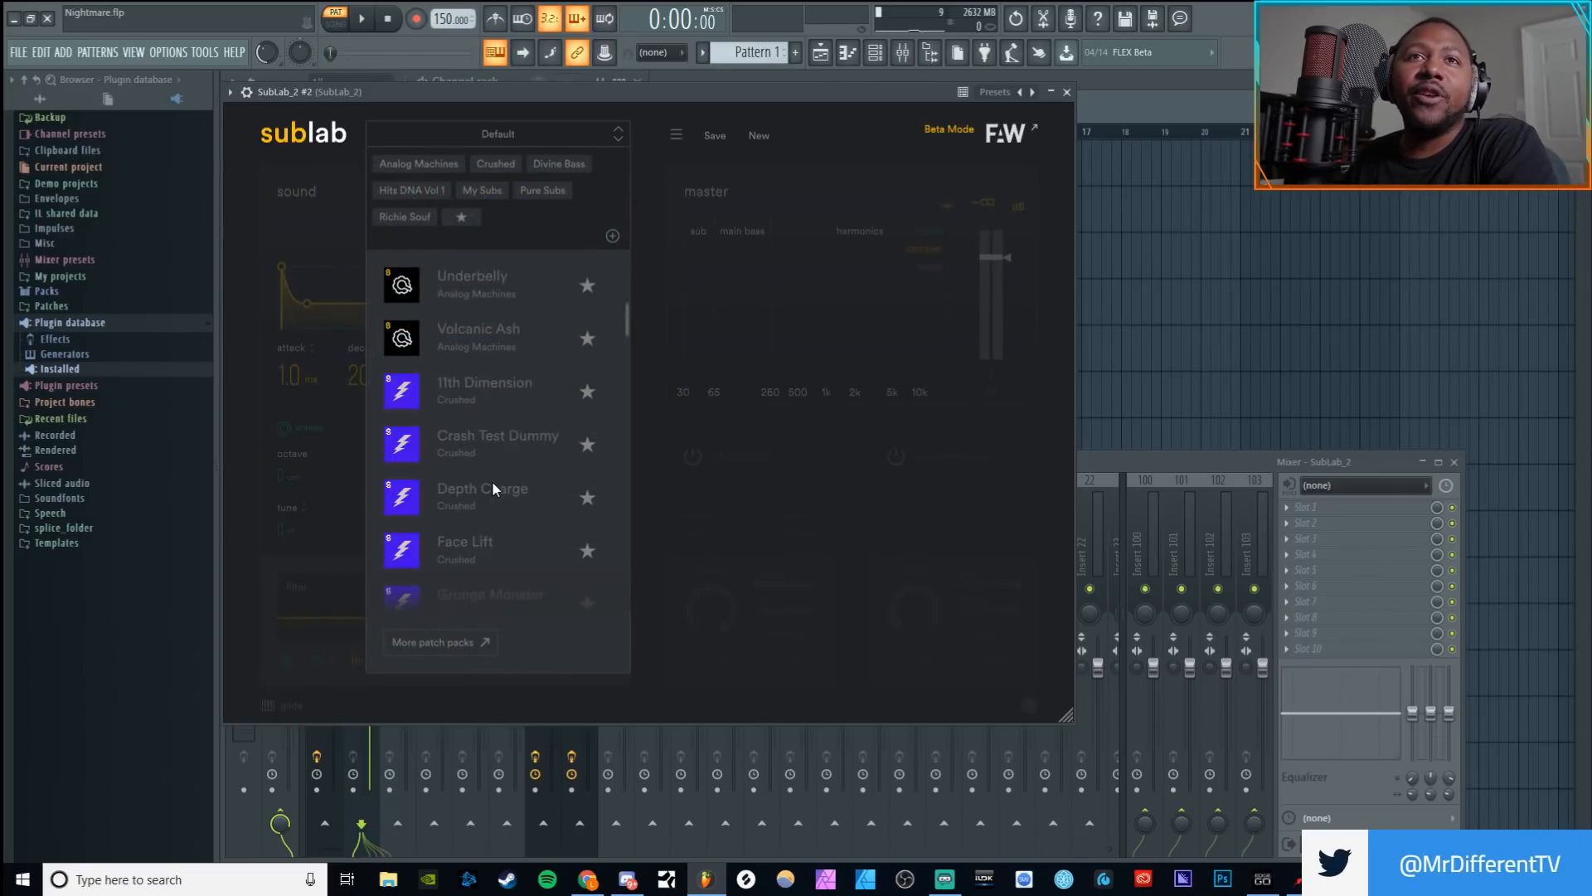
{"action": "scroll", "coordinate": [500, 518], "scroll_direction": "down", "scroll_amount": 5}
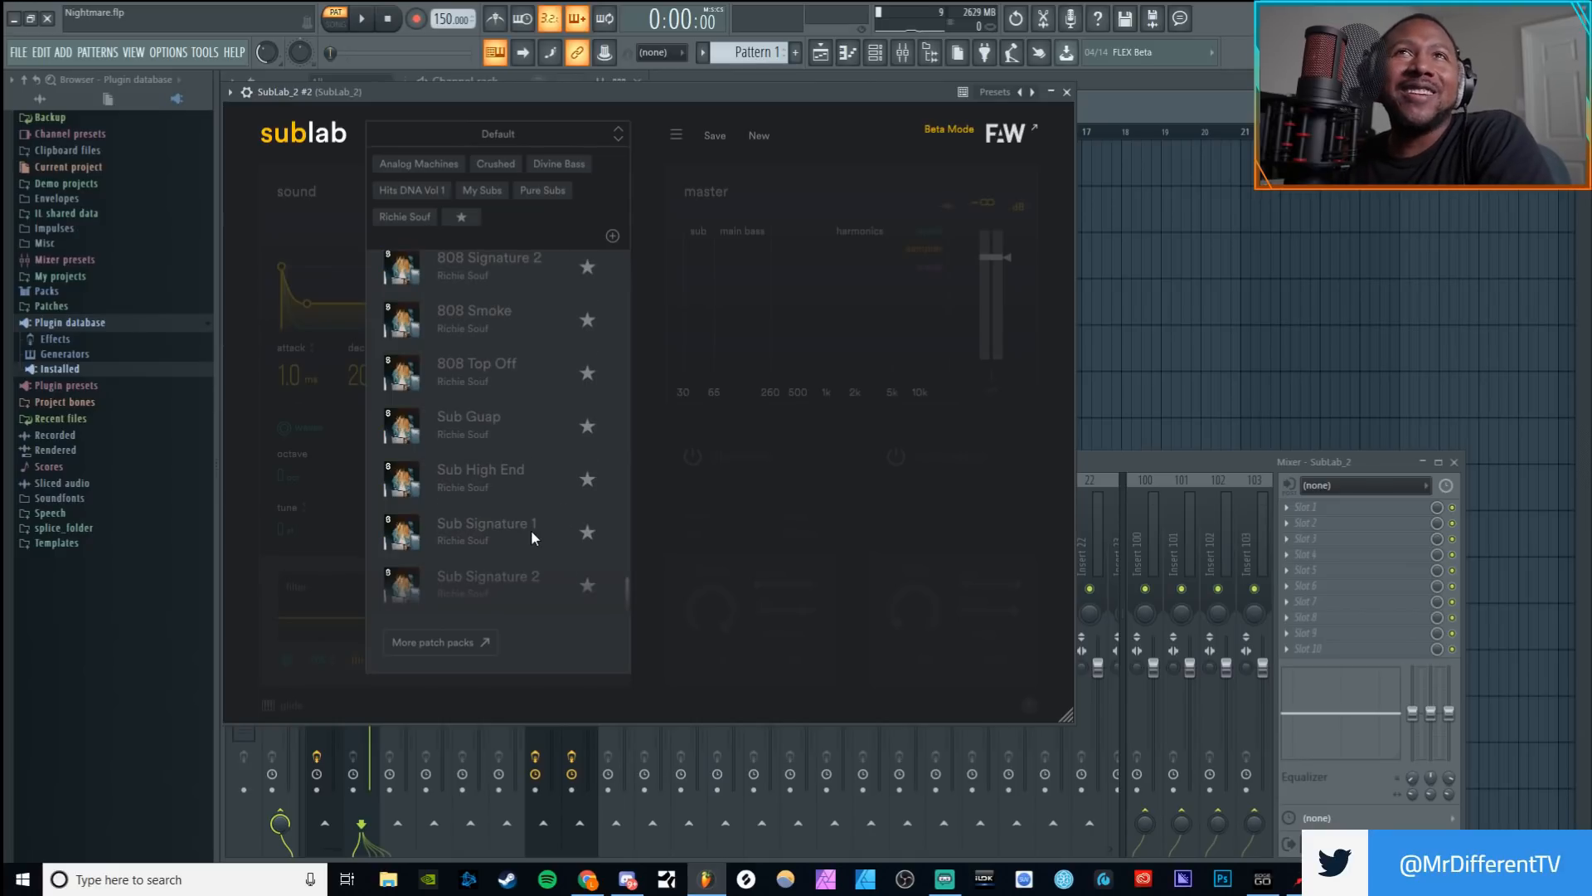
{"action": "scroll", "coordinate": [532, 536], "scroll_direction": "up", "scroll_amount": 20}
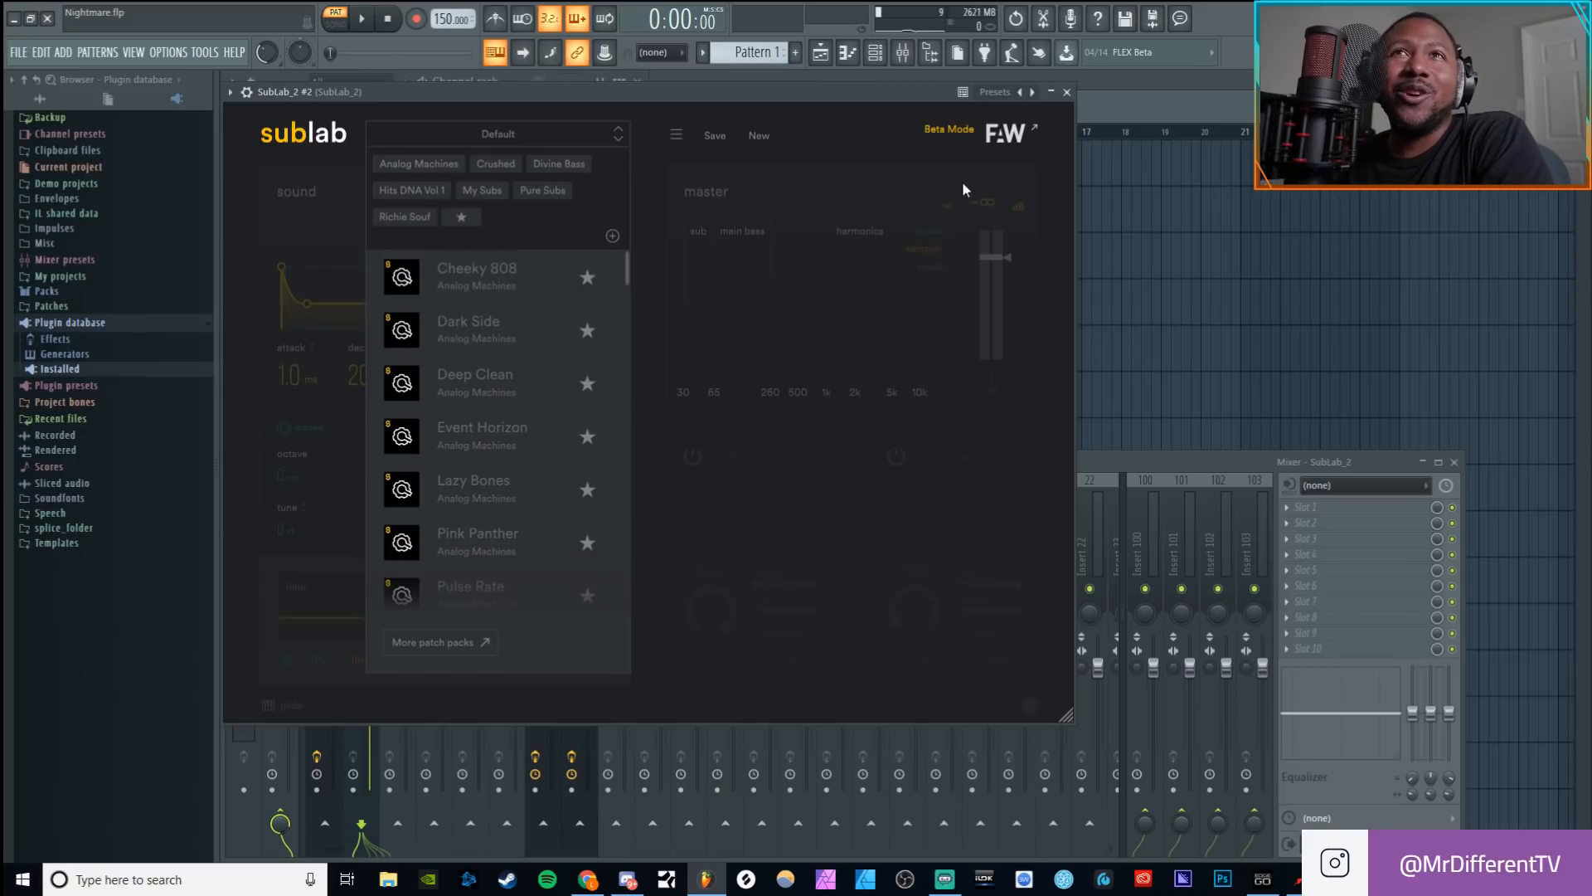
{"action": "left_click", "coordinate": [619, 139]}
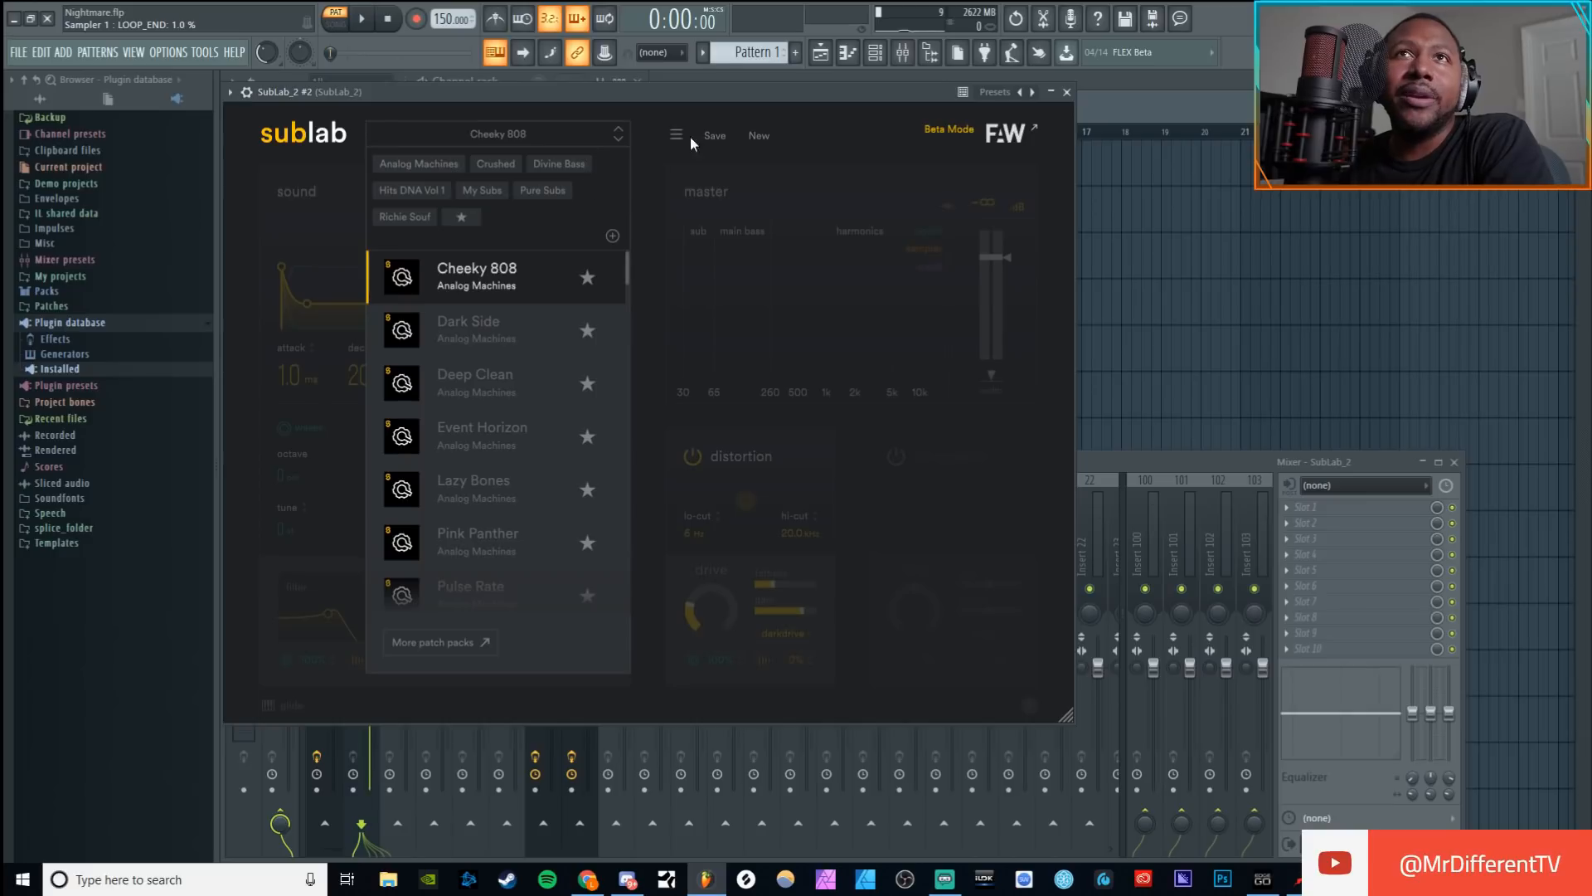
{"action": "left_click", "coordinate": [572, 126]}
{"action": "left_click", "coordinate": [771, 136]}
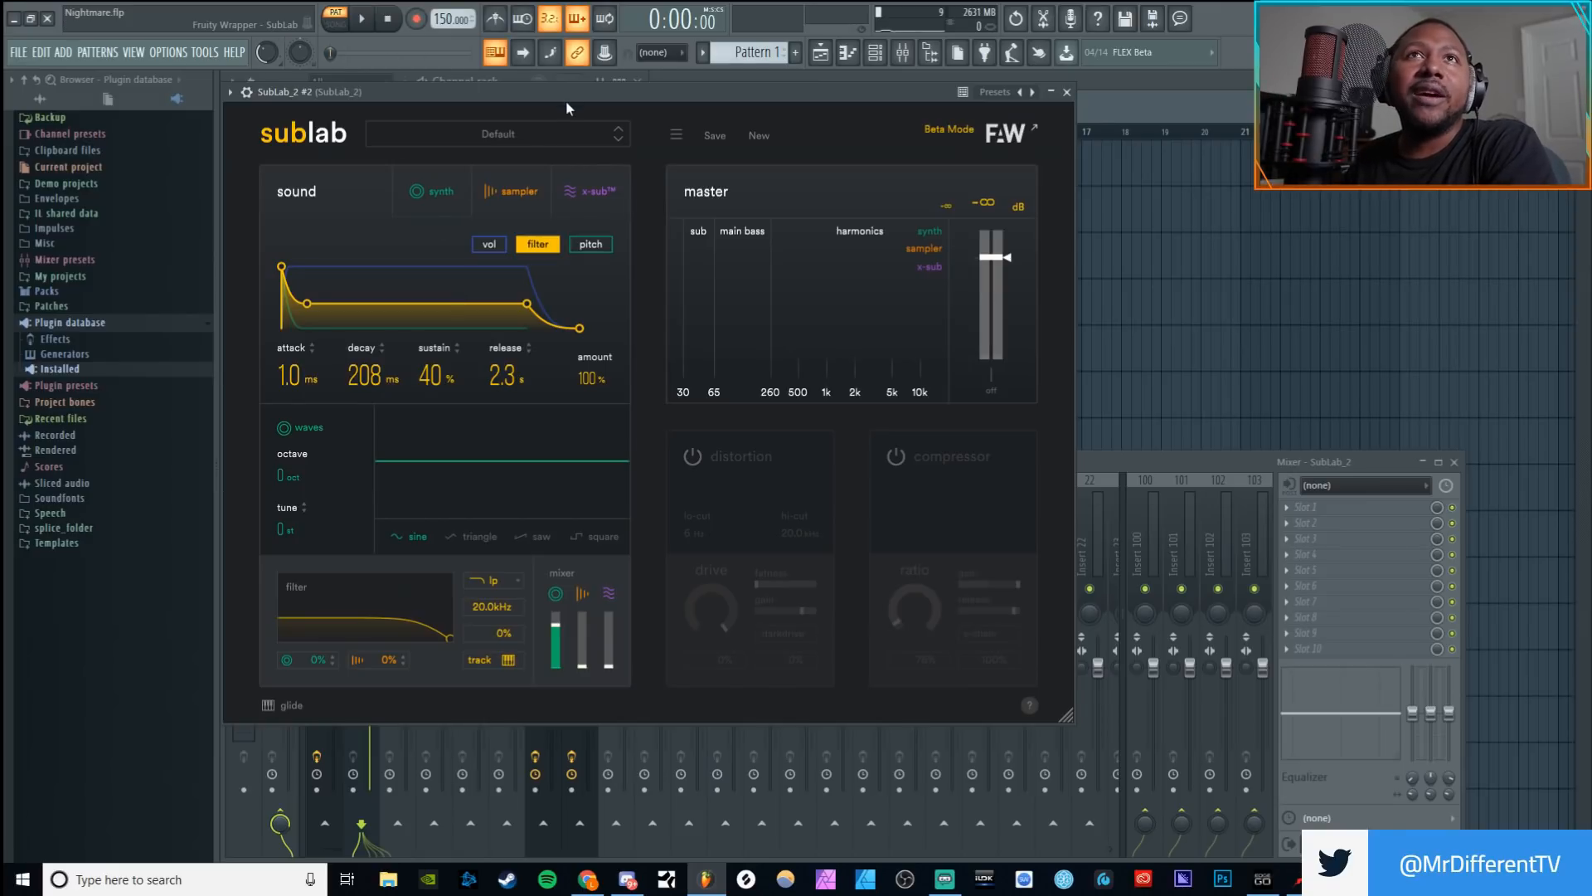
Step: Copy the notes of the original SubLab_2 channel into the cloned channel and move the plugin window back in place
{"action": "left_click_drag", "start_coordinate": [565, 96], "coordinate": [694, 335]}
{"action": "right_click", "coordinate": [357, 171]}
{"action": "left_click", "coordinate": [579, 164]}
{"action": "right_click", "coordinate": [367, 173]}
{"action": "left_click", "coordinate": [581, 205]}
{"action": "left_click_drag", "start_coordinate": [693, 332], "coordinate": [567, 112]}
Step: Play the pattern and audition the oscillator's sine, triangle, saw and square waves
{"action": "left_click", "coordinate": [373, 29]}
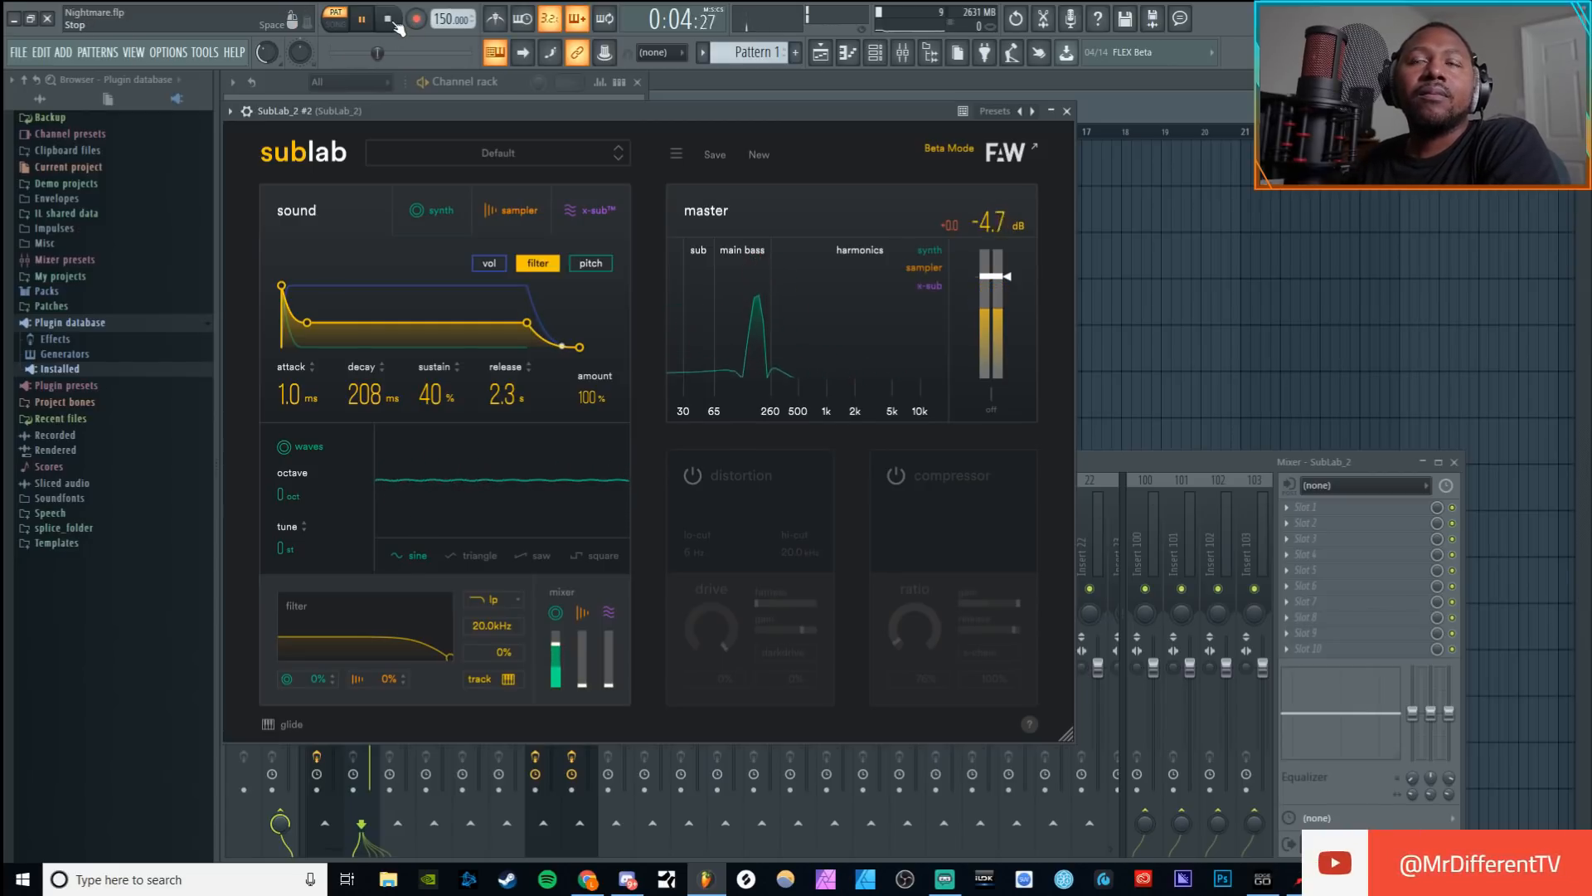
{"action": "left_click", "coordinate": [391, 23]}
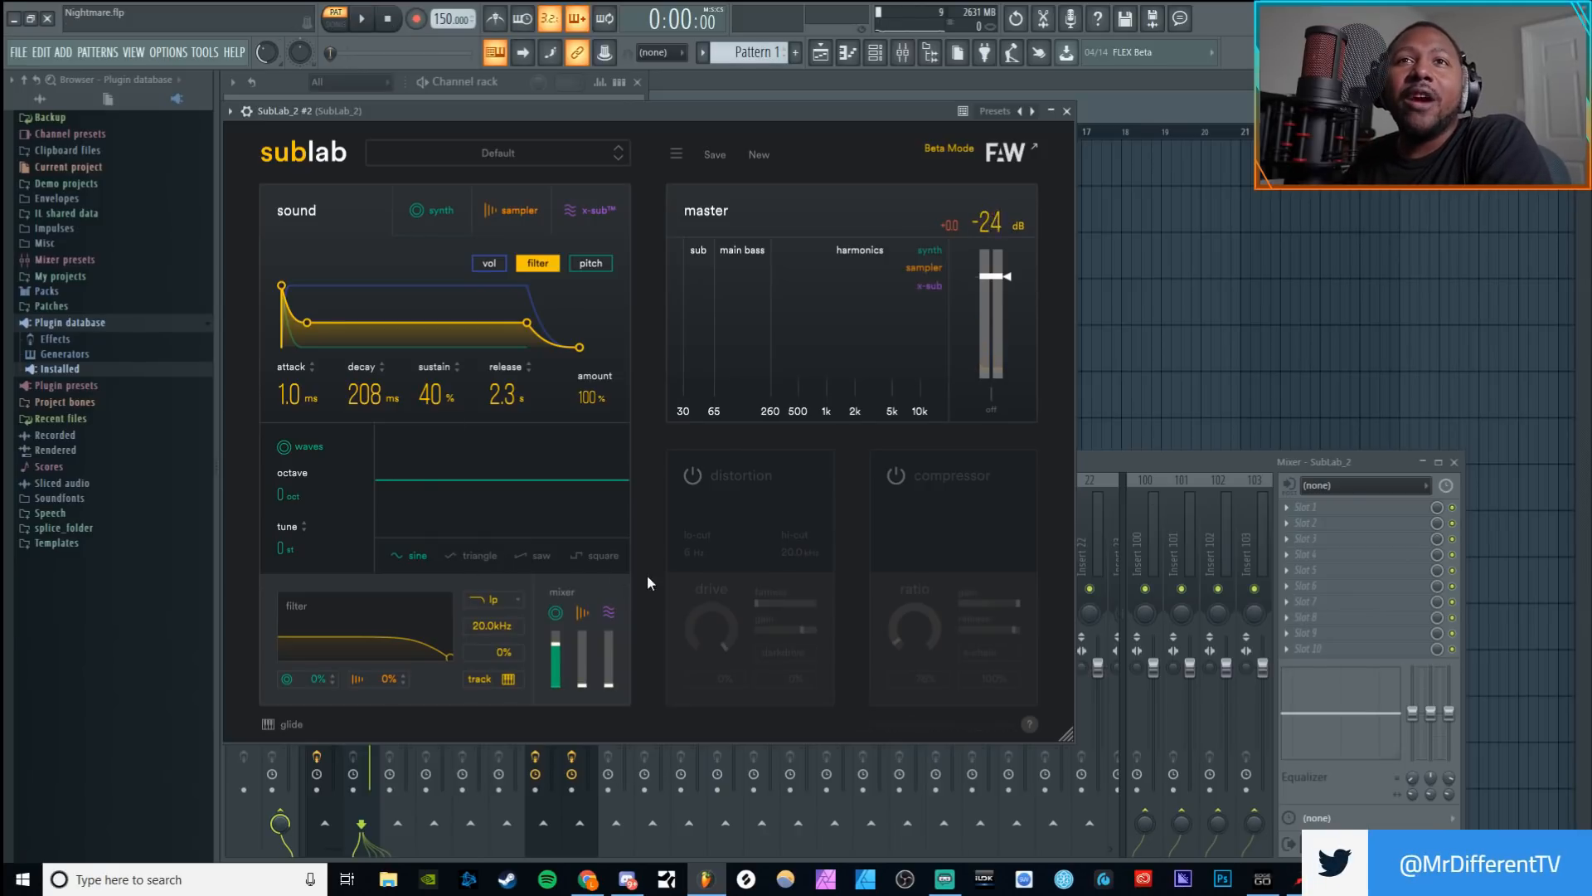
{"action": "key", "text": "space"}
{"action": "left_click", "coordinate": [484, 554]}
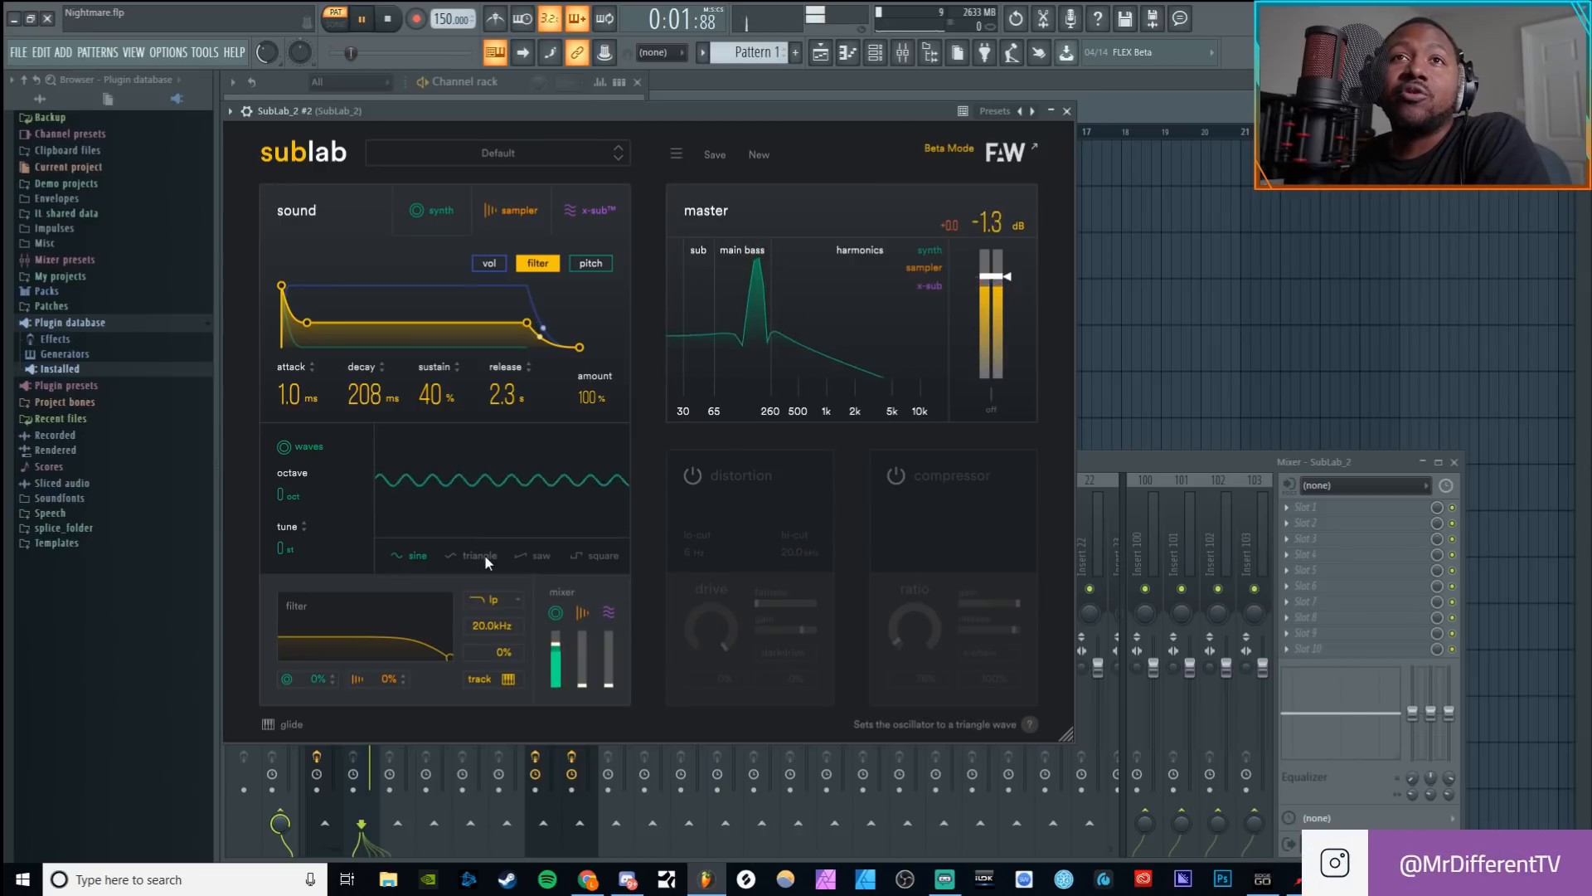
{"action": "left_click", "coordinate": [538, 556]}
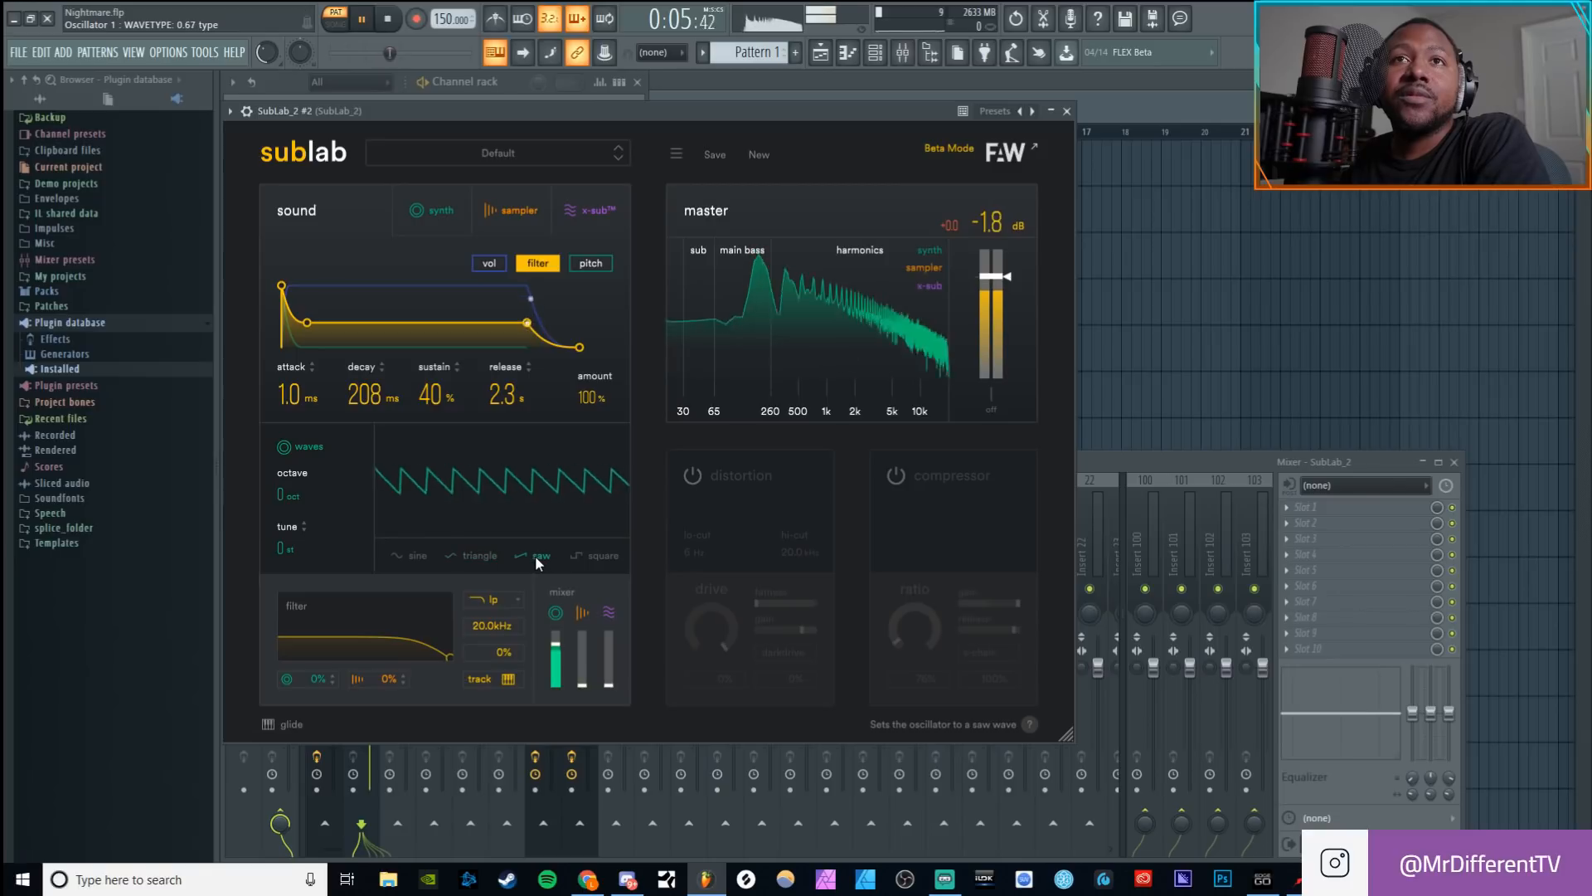
{"action": "left_click", "coordinate": [605, 558]}
{"action": "left_click", "coordinate": [389, 19]}
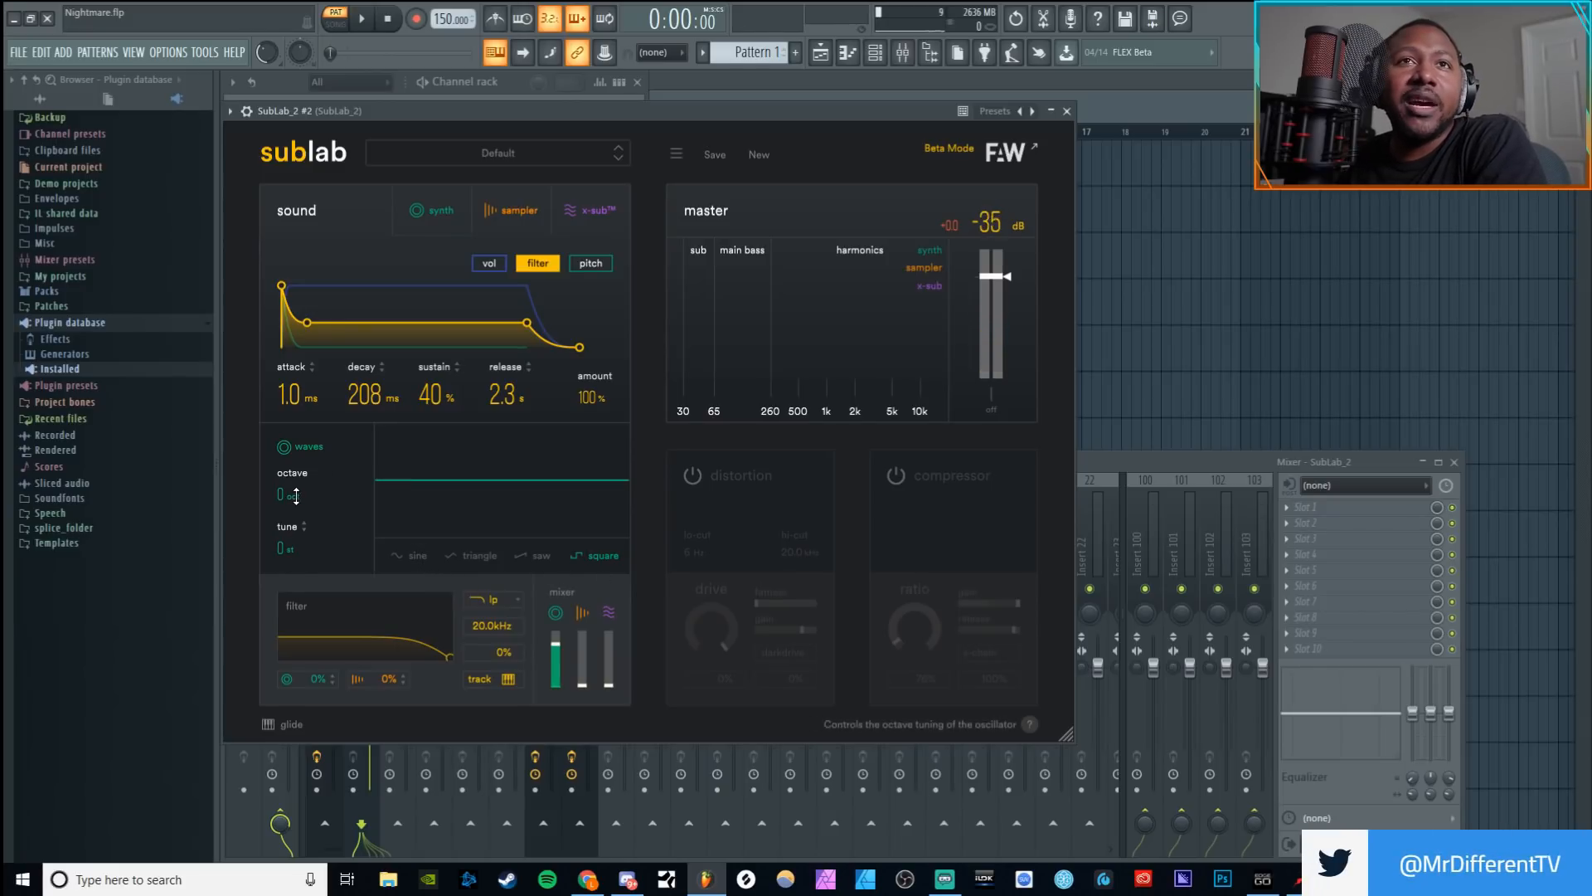
Step: Set the oscillator to a sine wave at -2 octaves and play the pattern to check the sub
{"action": "left_click_drag", "start_coordinate": [296, 496], "coordinate": [302, 526]}
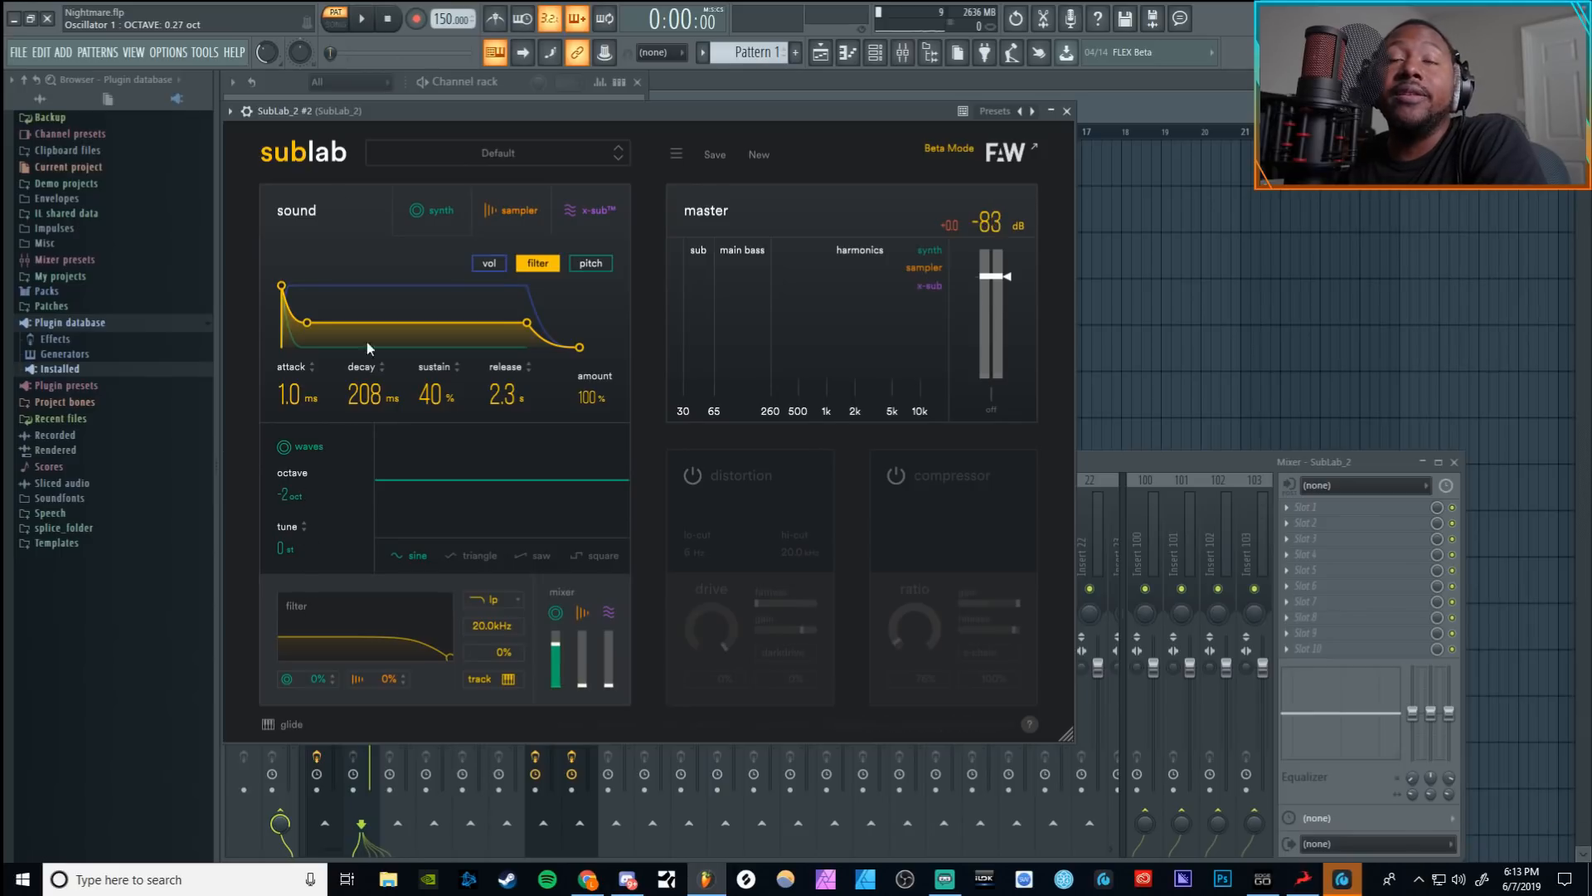
{"action": "left_click", "coordinate": [362, 19]}
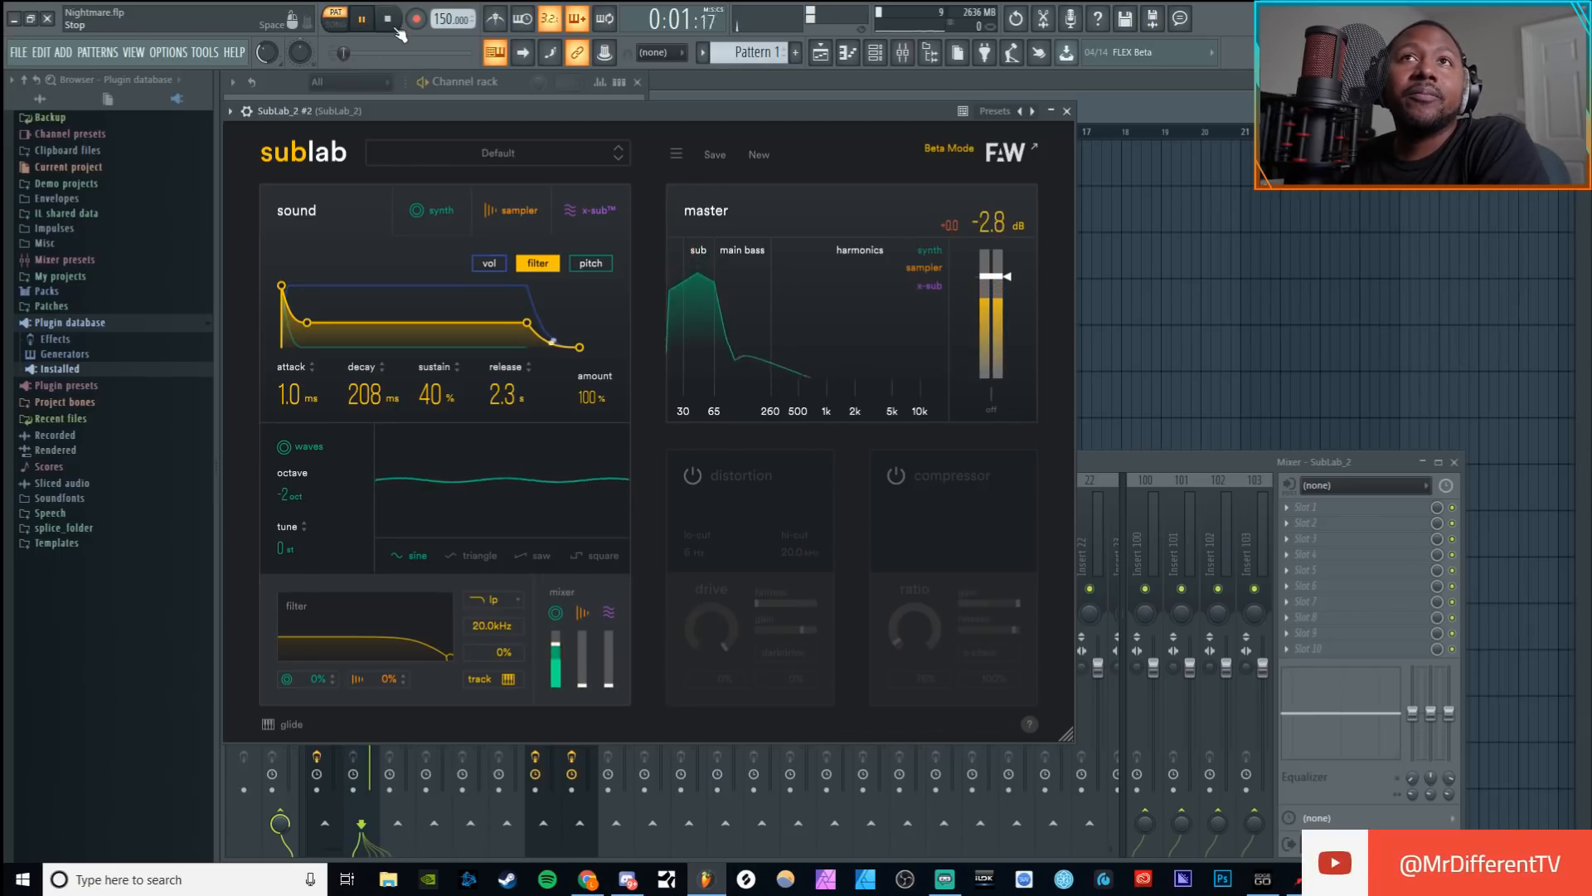
{"action": "left_click", "coordinate": [388, 20]}
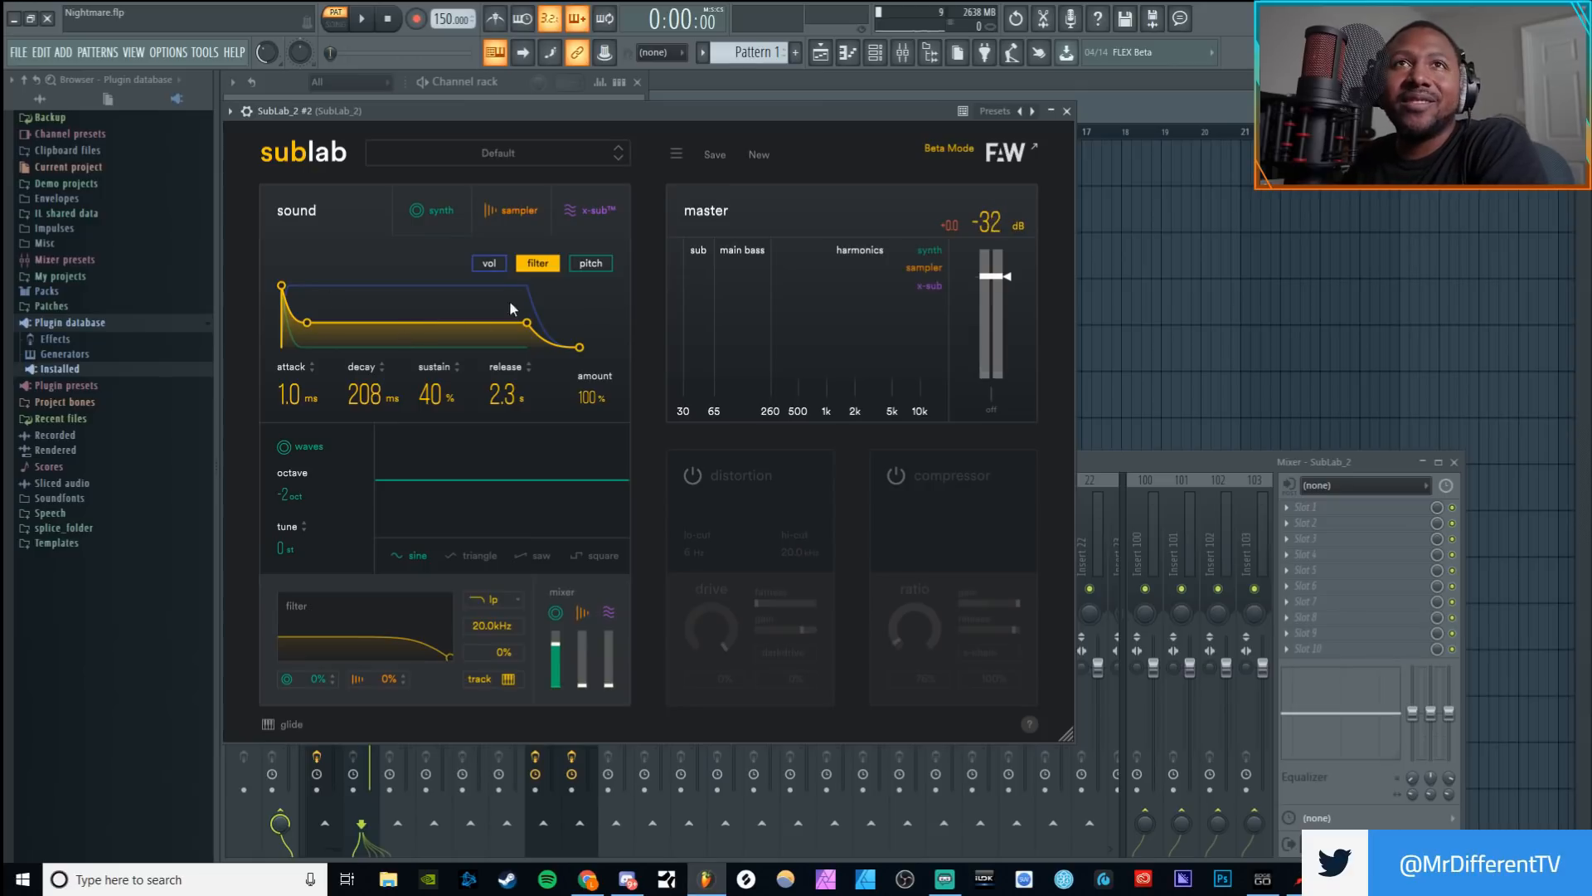
Step: Examine the attack, decay, sustain and release settings of the volume, filter and pitch envelopes
{"action": "left_click", "coordinate": [488, 264]}
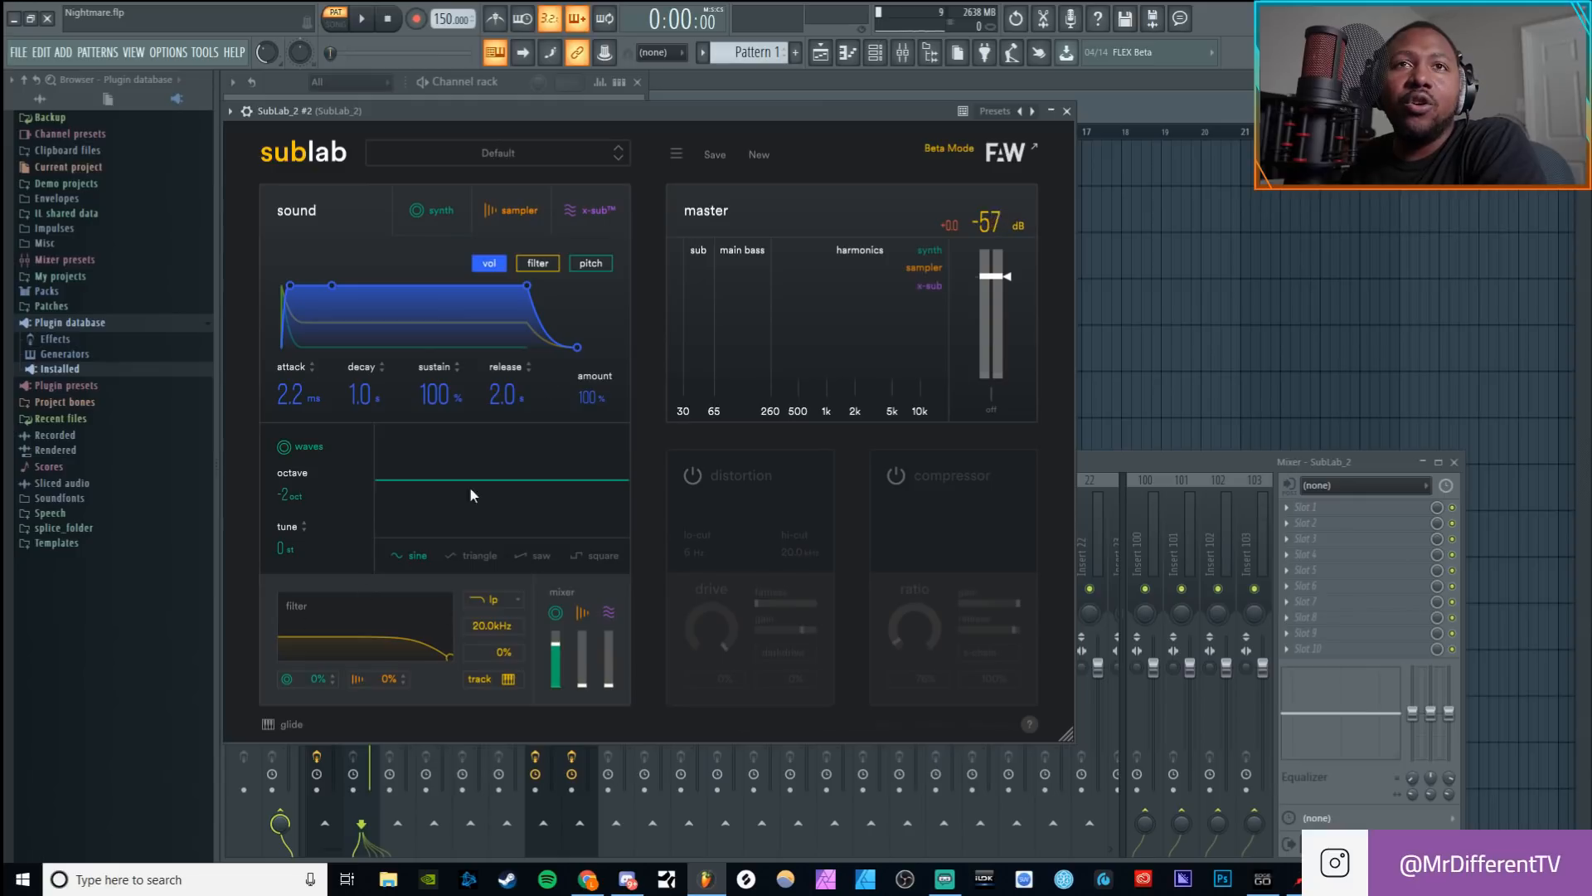
{"action": "left_click", "coordinate": [533, 265]}
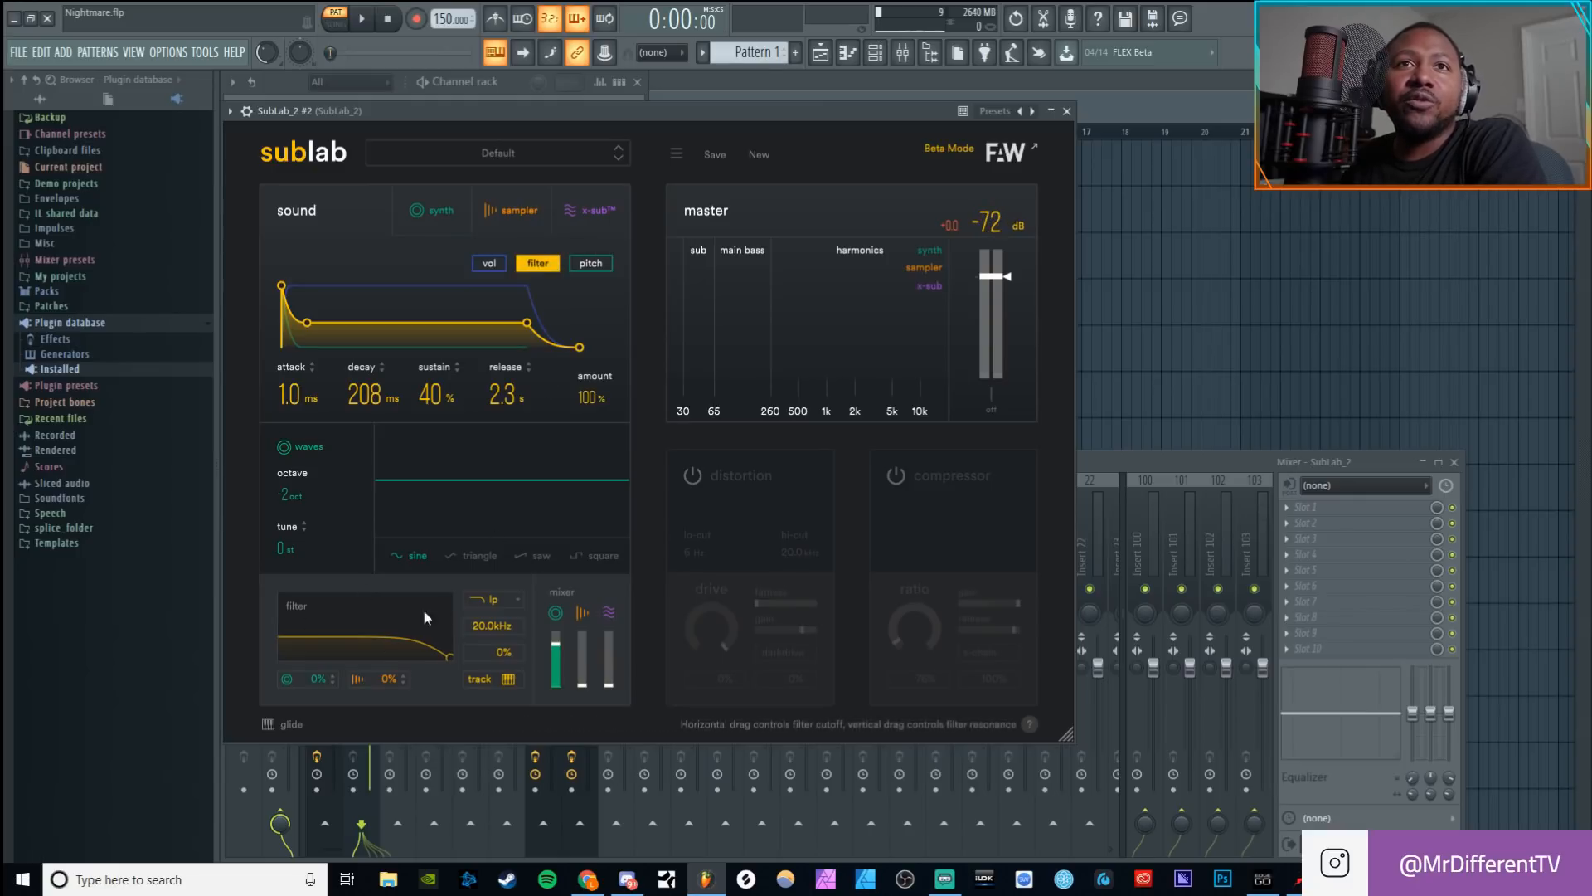
{"action": "left_click", "coordinate": [603, 266]}
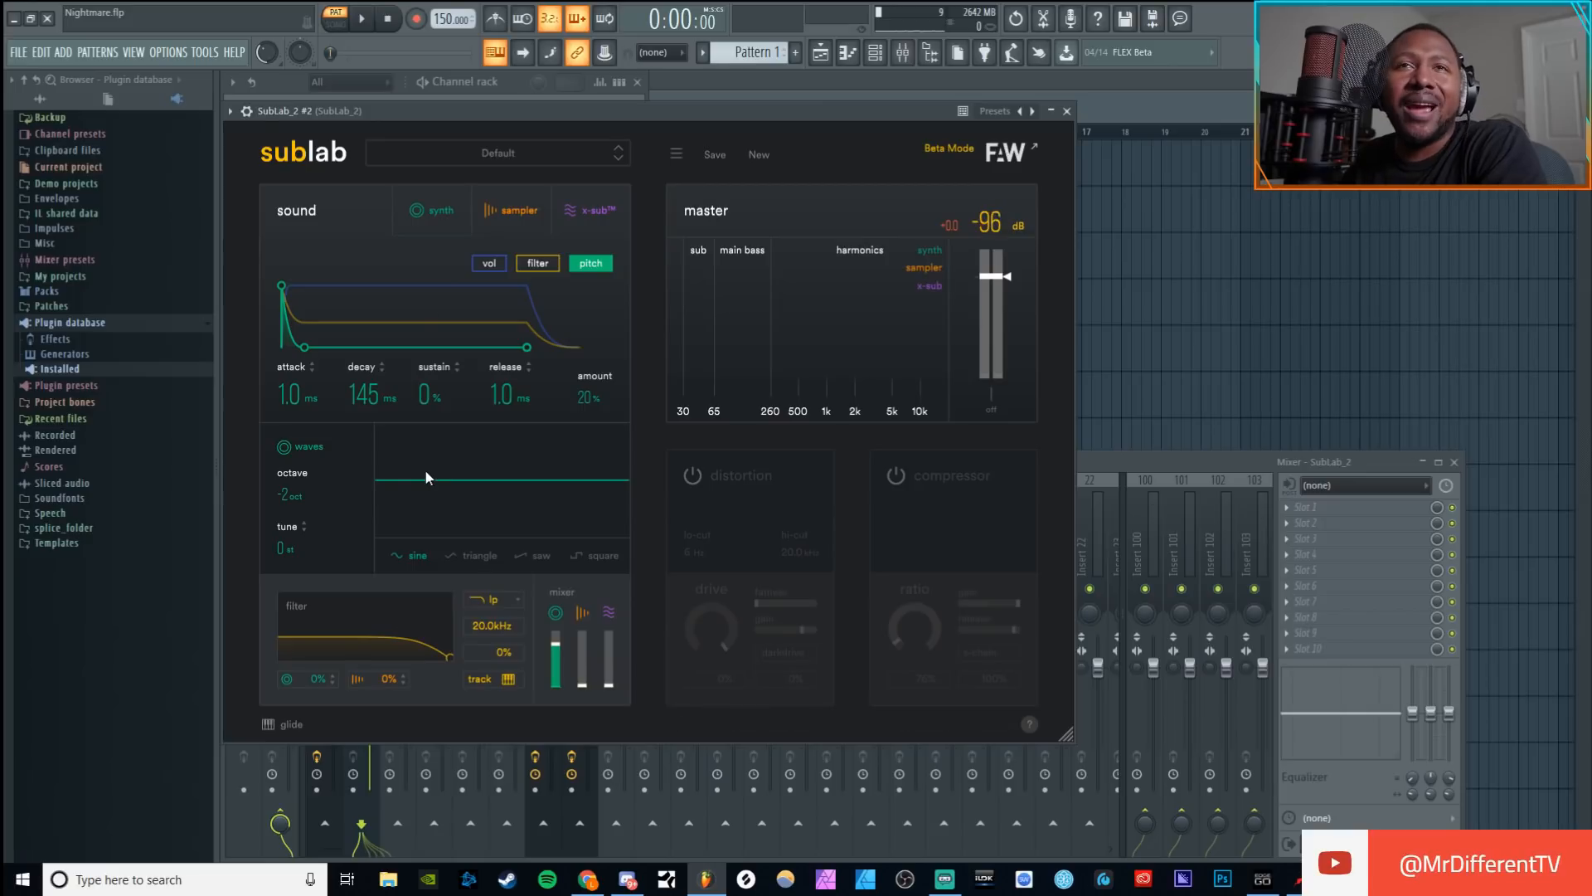
Step: Set the volume envelope's attack to 1.0 ms and play the pattern briefly
{"action": "left_click", "coordinate": [480, 265]}
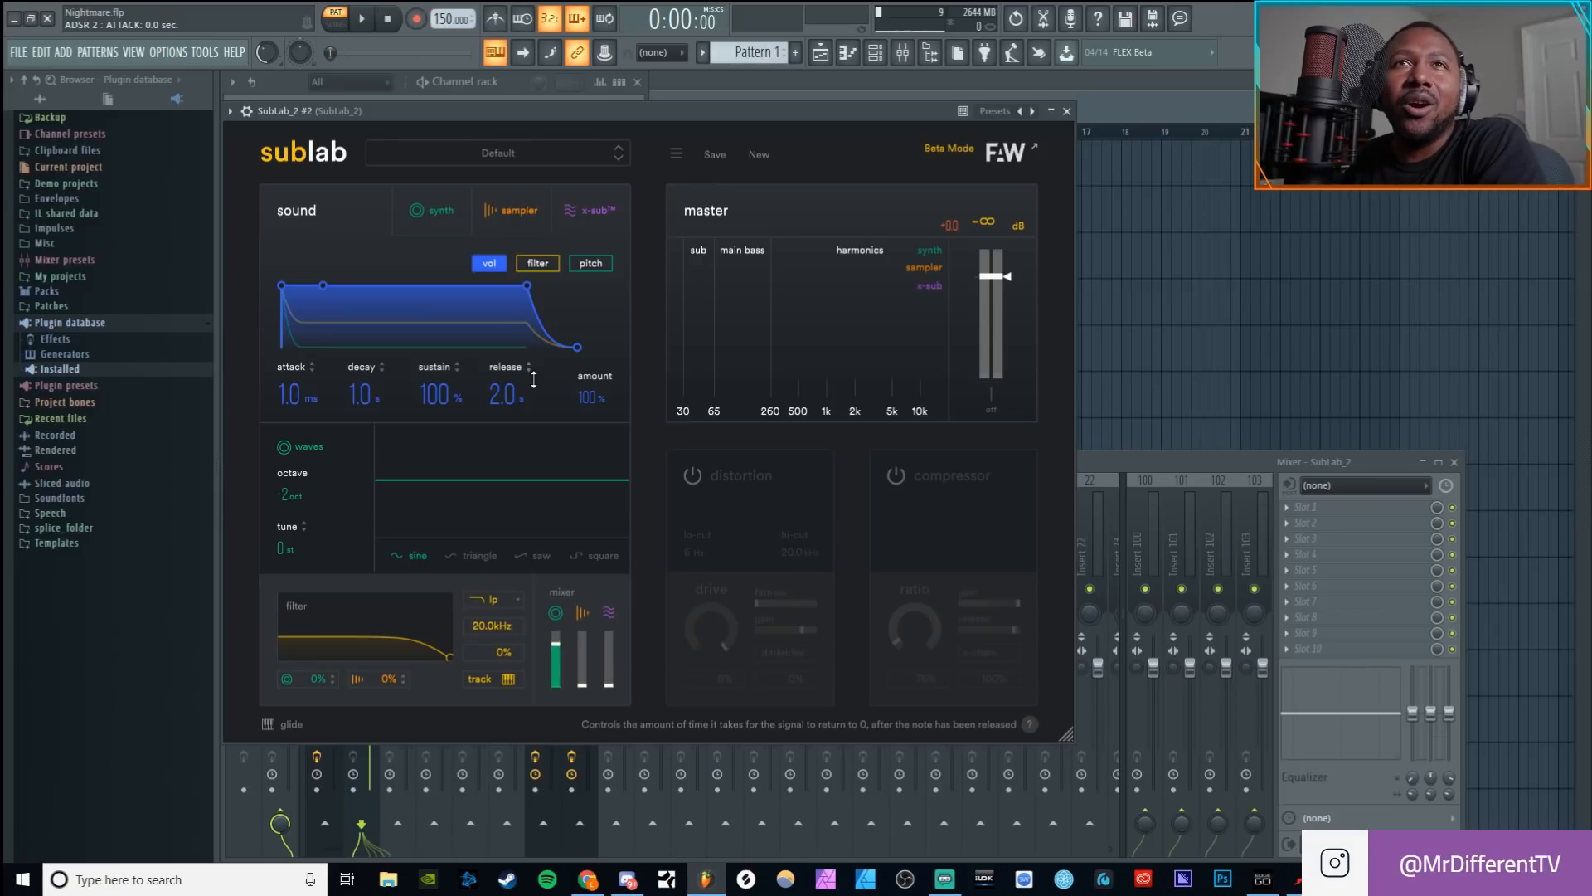
{"action": "left_click", "coordinate": [361, 18]}
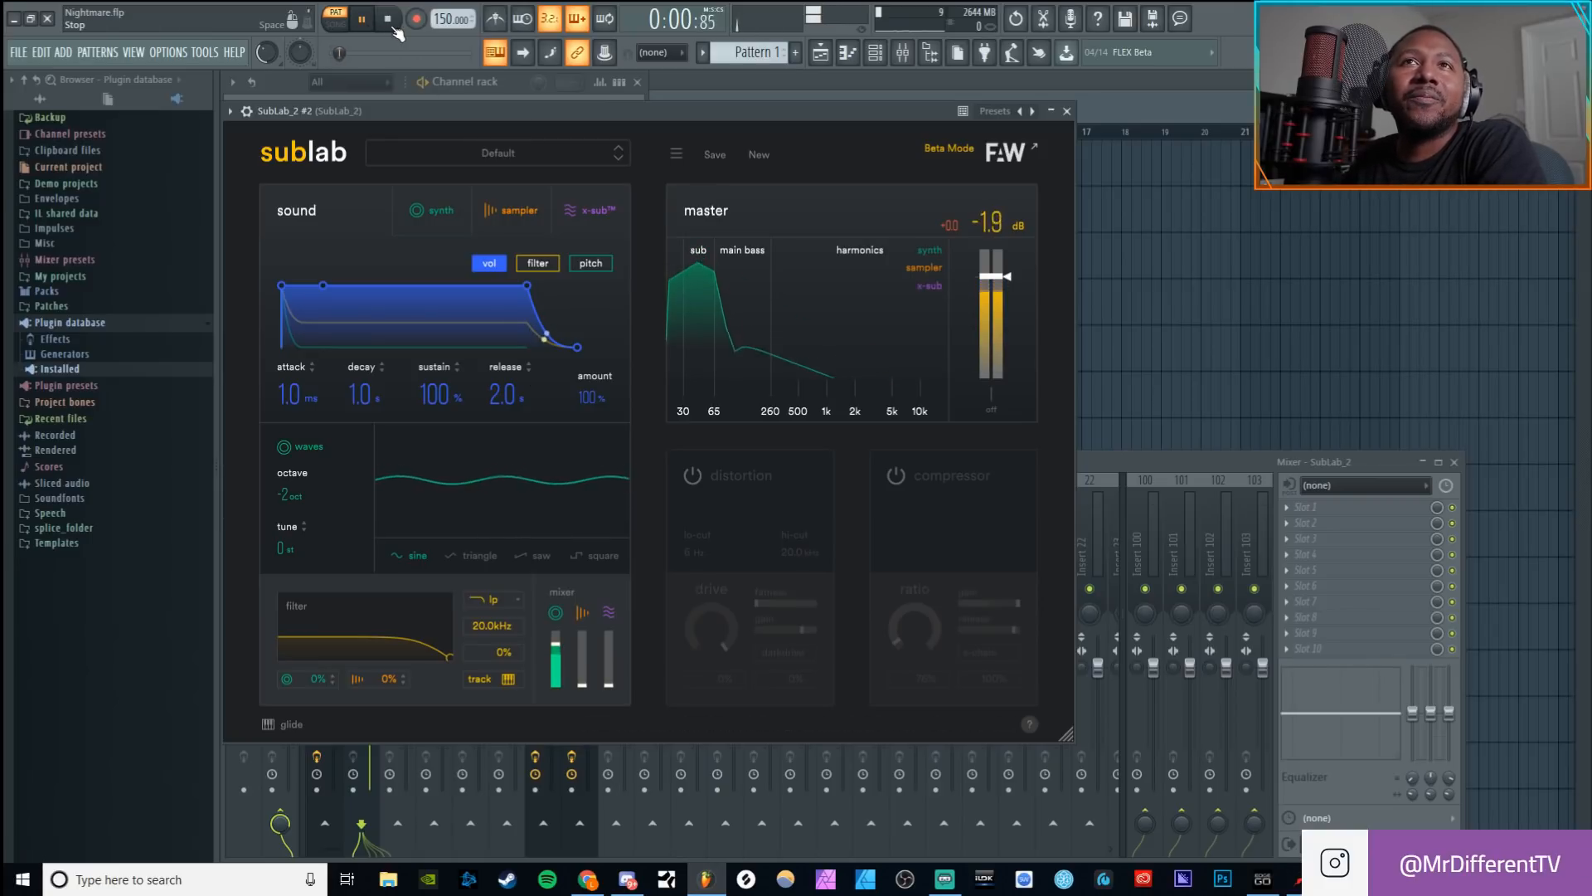
{"action": "left_click", "coordinate": [394, 27]}
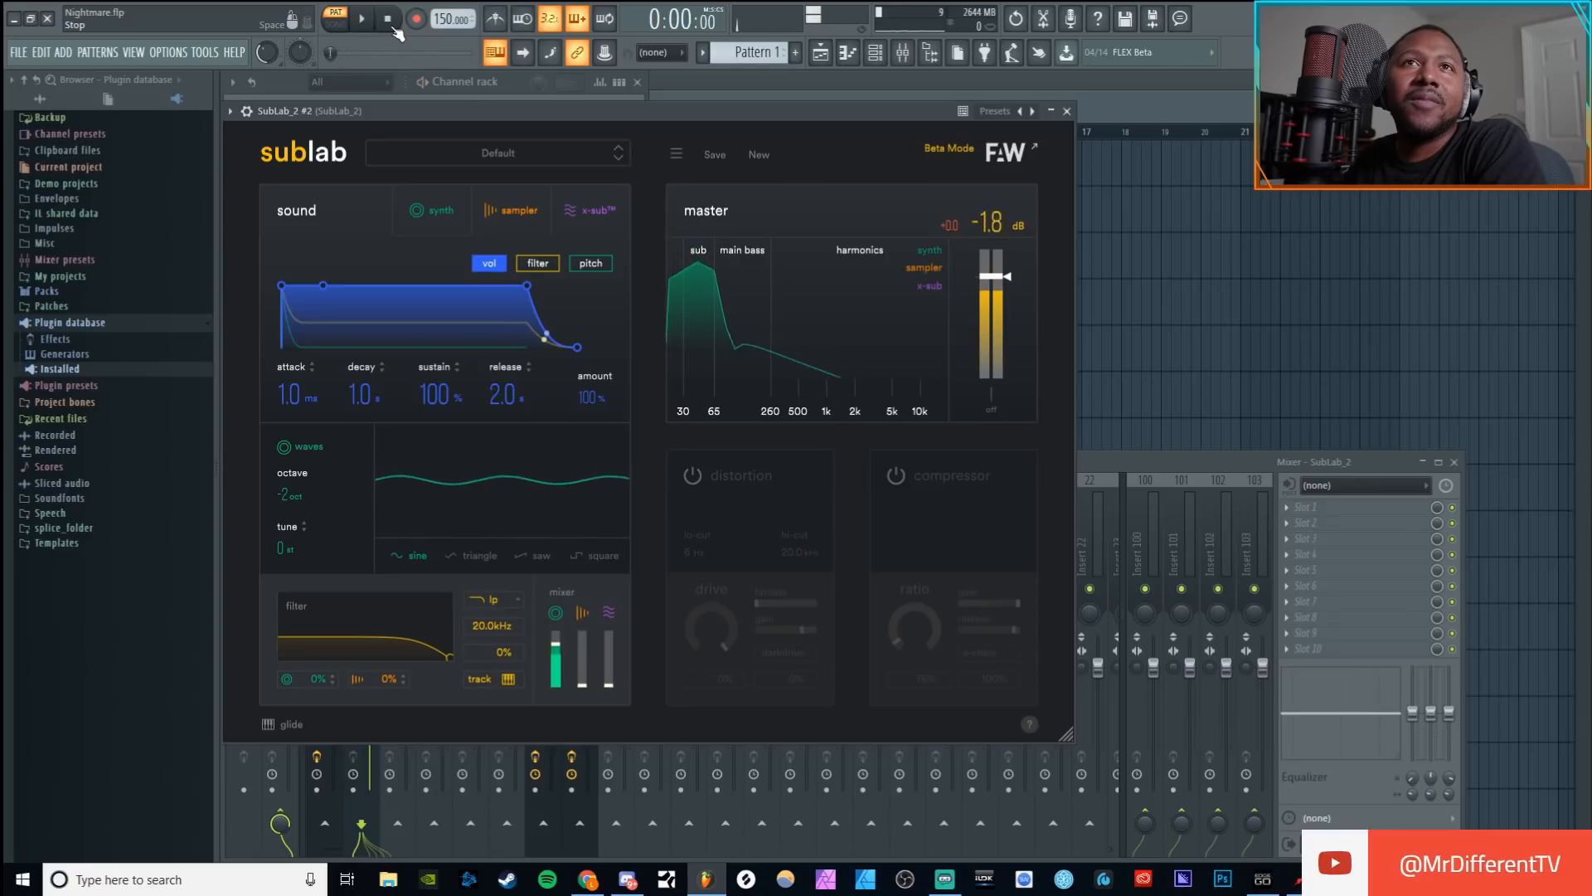
Step: Set the pitch envelope's attack to 72 ms and decay to 8.8 s, playing the pattern to audition each change
{"action": "left_click", "coordinate": [585, 265]}
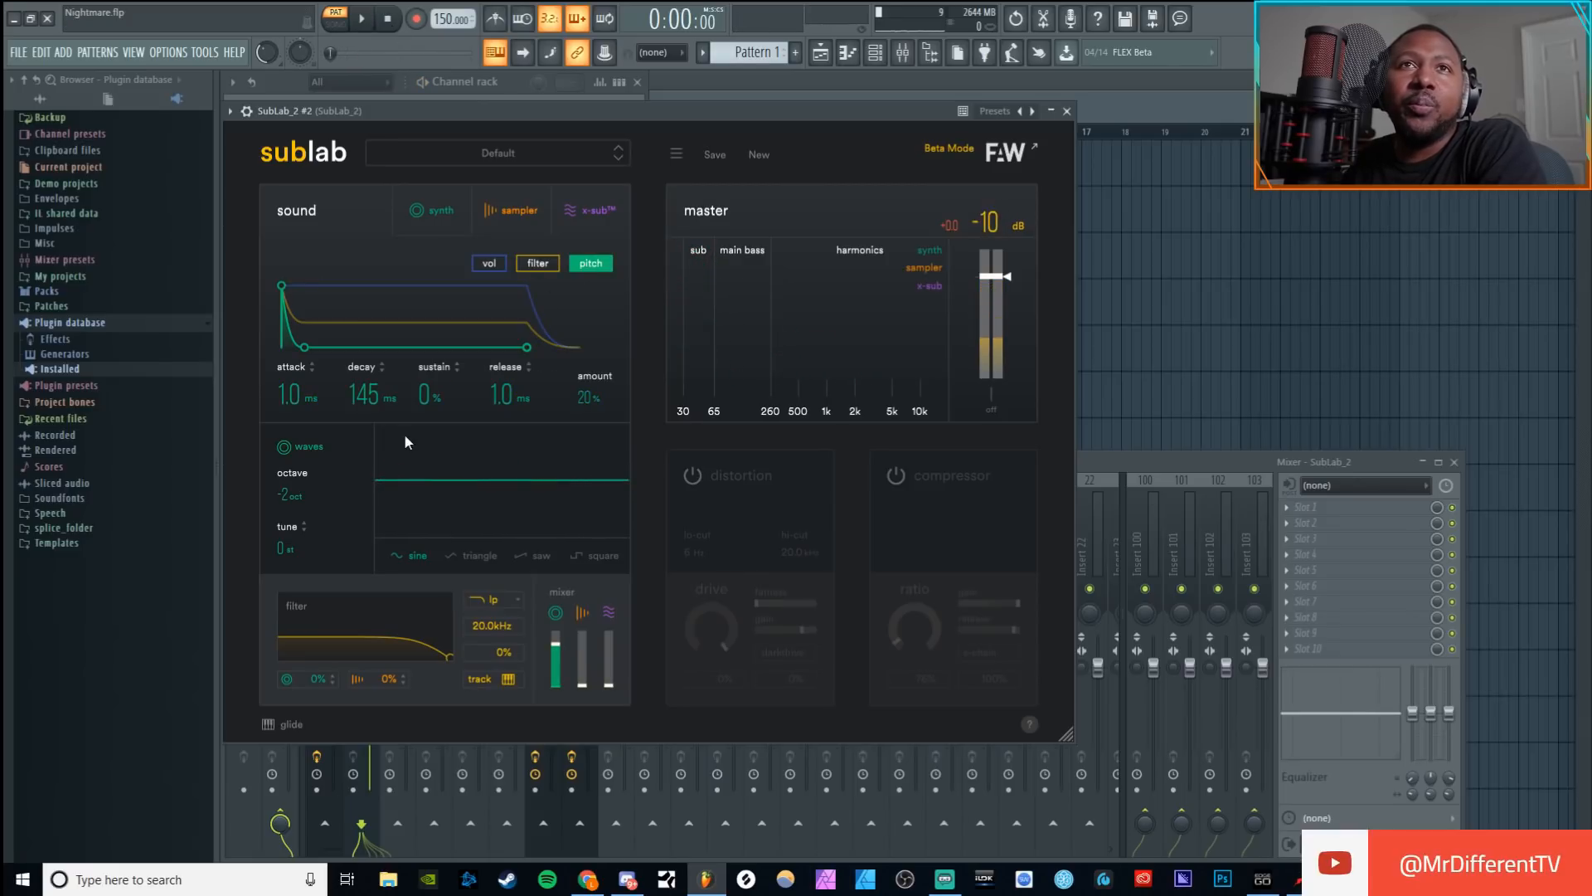
{"action": "left_click_drag", "start_coordinate": [264, 378], "coordinate": [264, 348]}
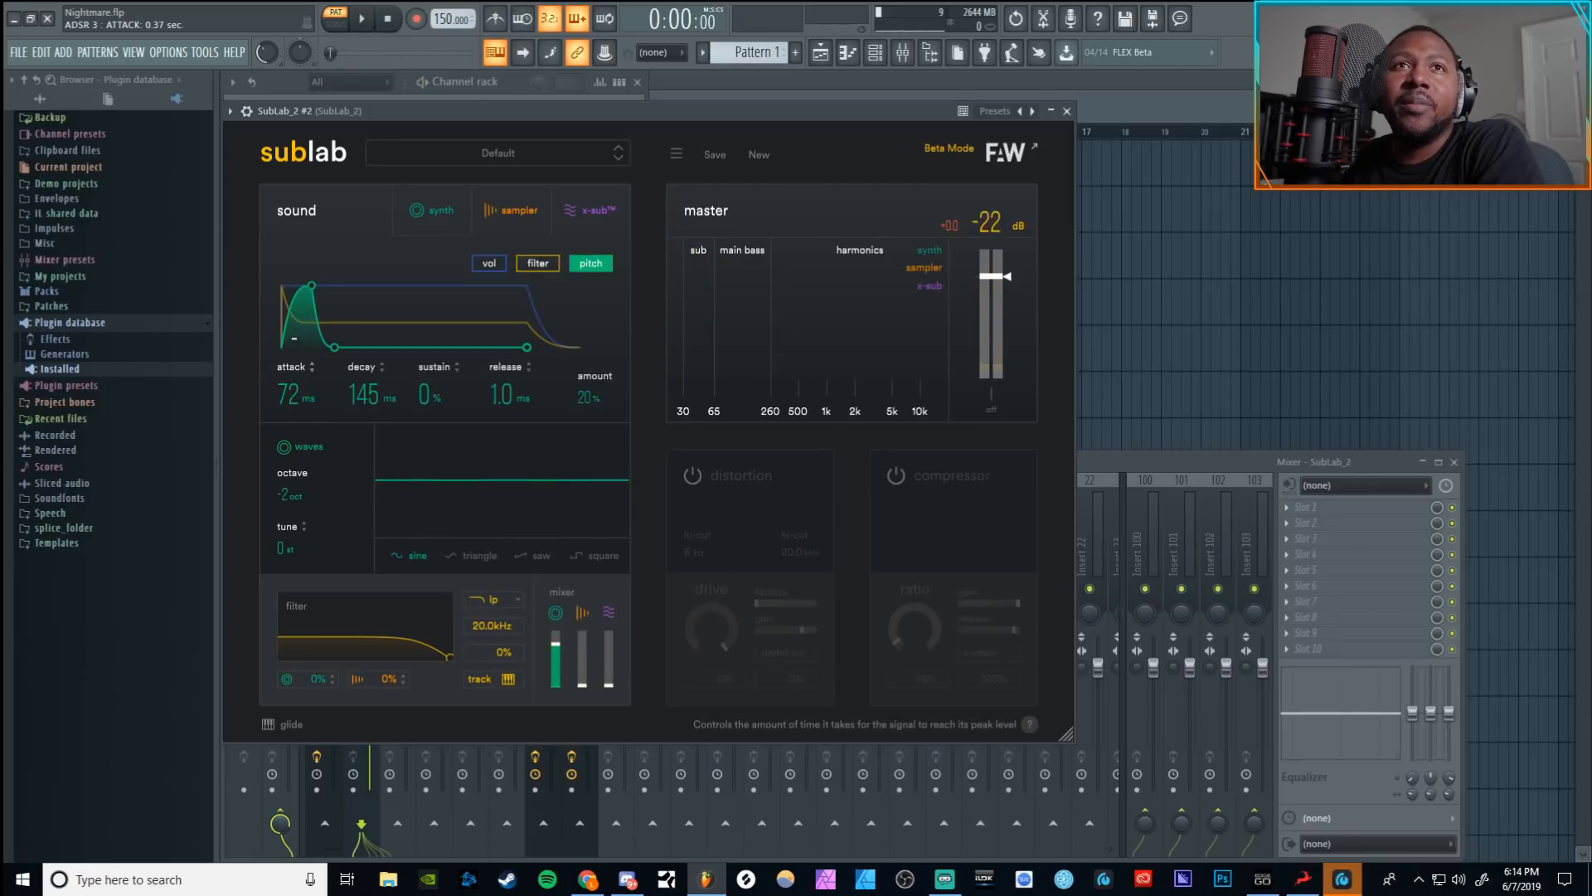
{"action": "left_click", "coordinate": [365, 27]}
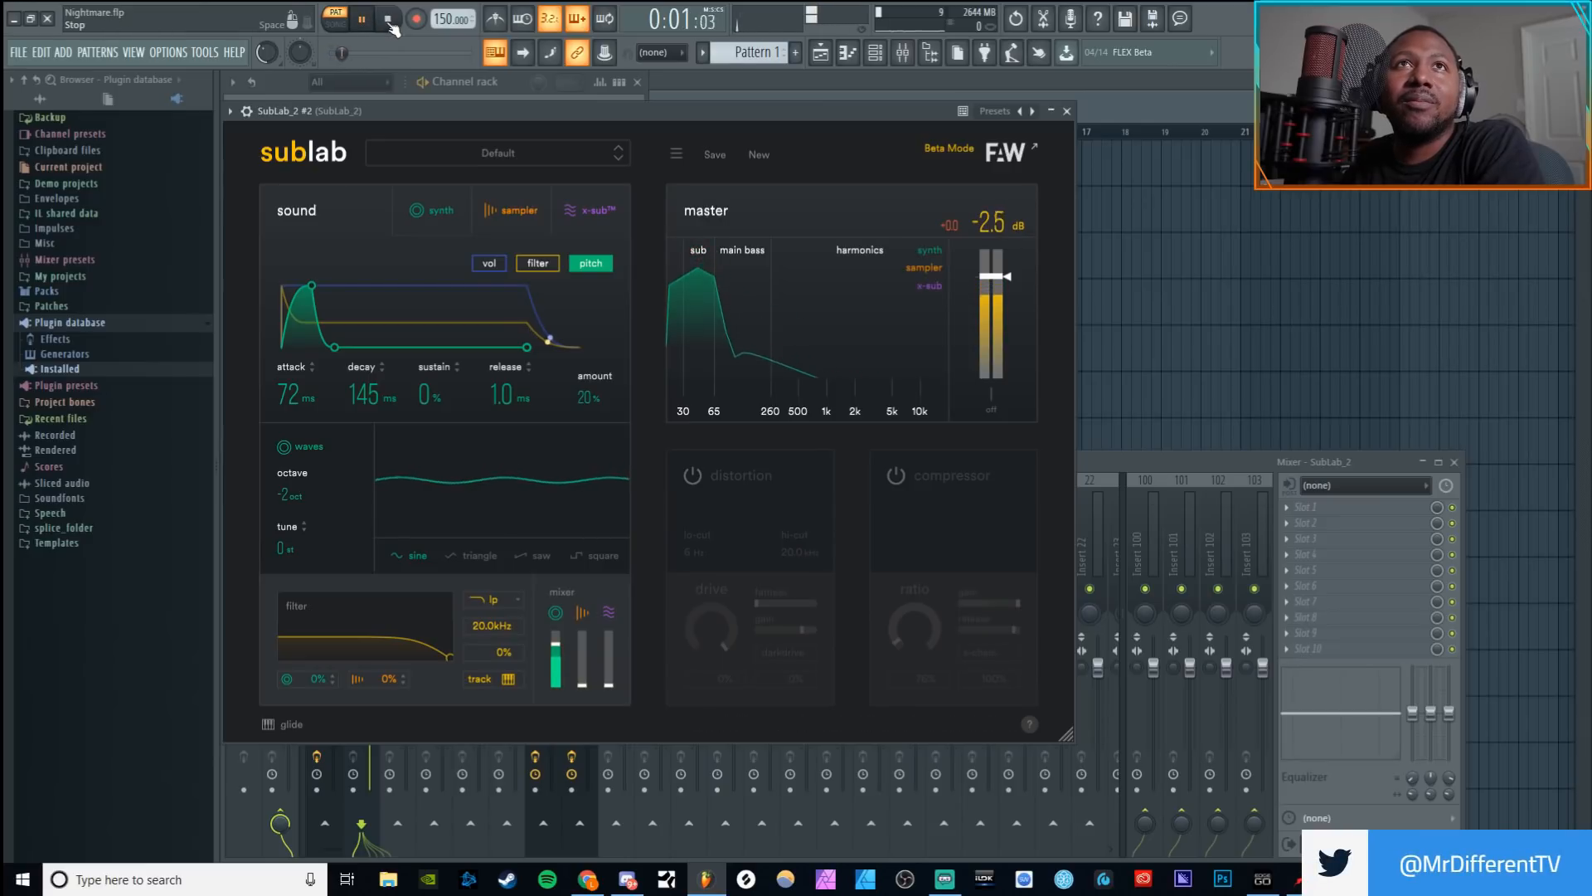
{"action": "left_click", "coordinate": [393, 25]}
{"action": "left_click_drag", "start_coordinate": [362, 393], "coordinate": [362, 331]}
{"action": "left_click", "coordinate": [362, 20]}
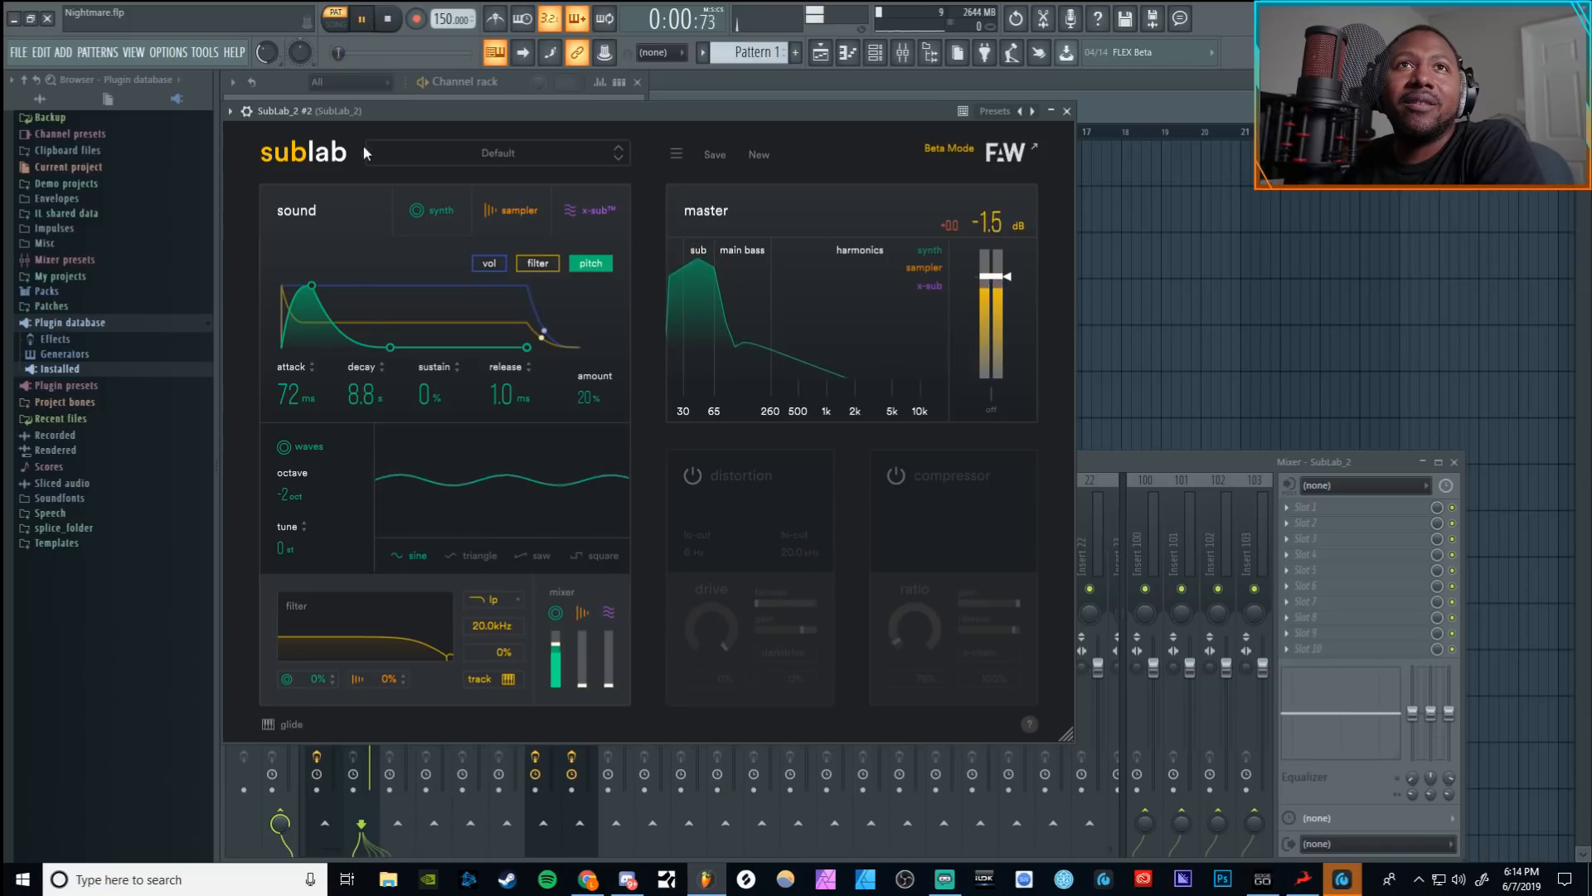
Step: Set the pitch envelope's attack to 44 ms, decay to 2.9 s and sustain to 41%, and replay the pattern
{"action": "mouse_move", "coordinate": [291, 393]}
{"action": "left_mouse_down"}
{"action": "mouse_move", "coordinate": [293, 413]}
{"action": "mouse_move", "coordinate": [363, 373]}
{"action": "mouse_move", "coordinate": [422, 384]}
{"action": "mouse_move", "coordinate": [362, 403]}
{"action": "mouse_move", "coordinate": [294, 365]}
{"action": "left_mouse_up"}
{"action": "key", "text": "space"}
{"action": "left_click", "coordinate": [363, 20]}
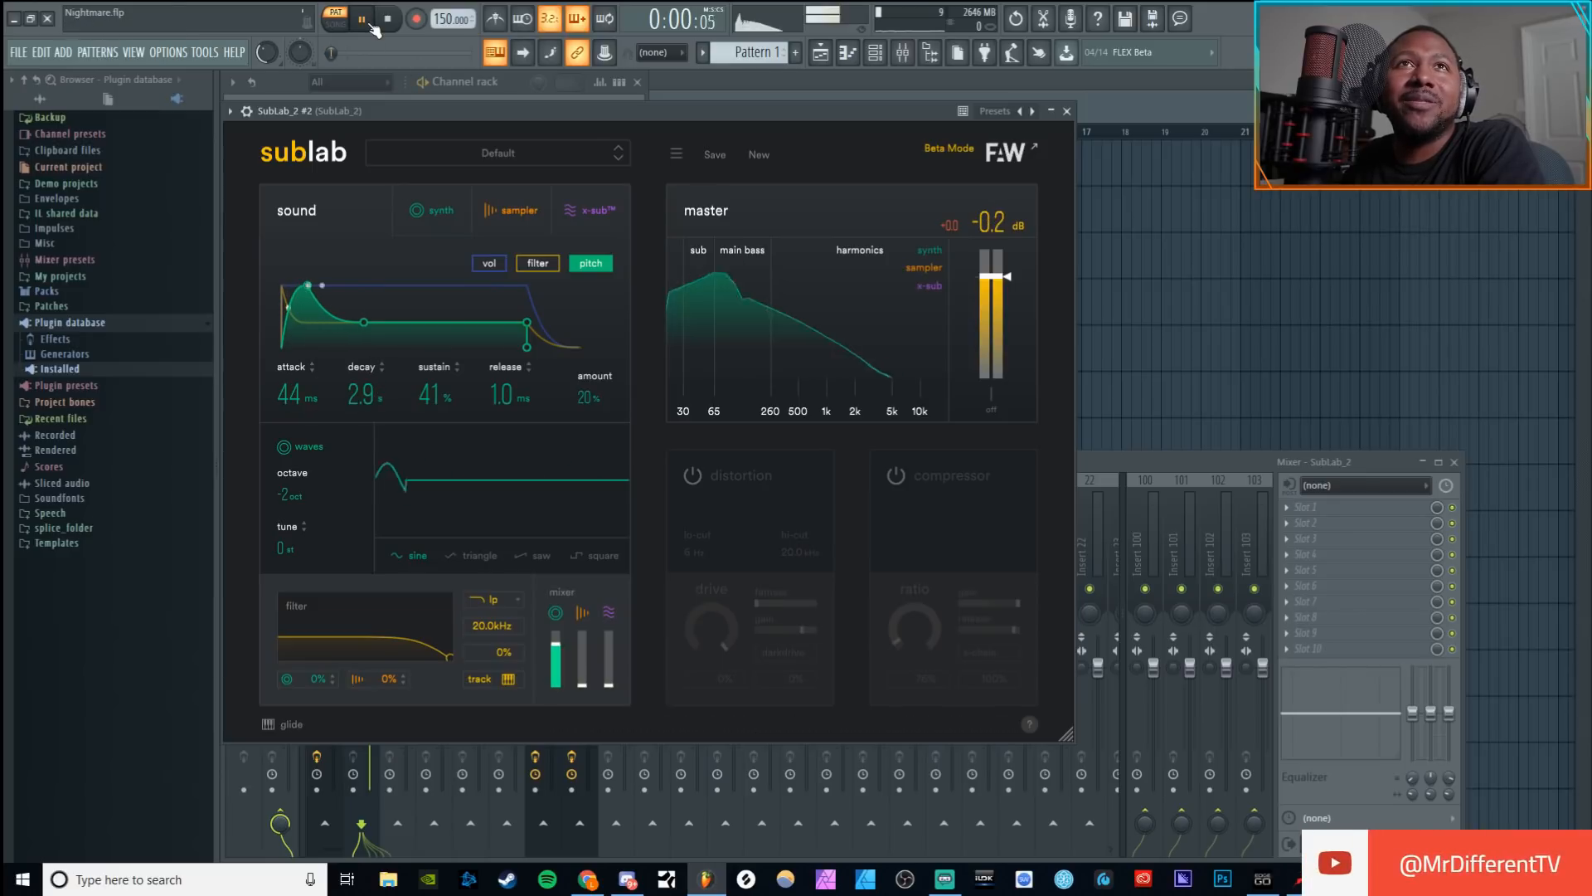
Step: Set the pitch envelope's attack to 570 ms, decay to 915 ms, sustain to 46% and release to 358 ms while auditioning the pattern
{"action": "mouse_move", "coordinate": [421, 382]}
{"action": "left_mouse_down"}
{"action": "mouse_move", "coordinate": [420, 349]}
{"action": "mouse_move", "coordinate": [420, 363]}
{"action": "left_mouse_up"}
{"action": "left_click_drag", "start_coordinate": [365, 388], "coordinate": [291, 361]}
{"action": "left_click_drag", "start_coordinate": [429, 391], "coordinate": [365, 382]}
{"action": "left_click_drag", "start_coordinate": [506, 391], "coordinate": [501, 346]}
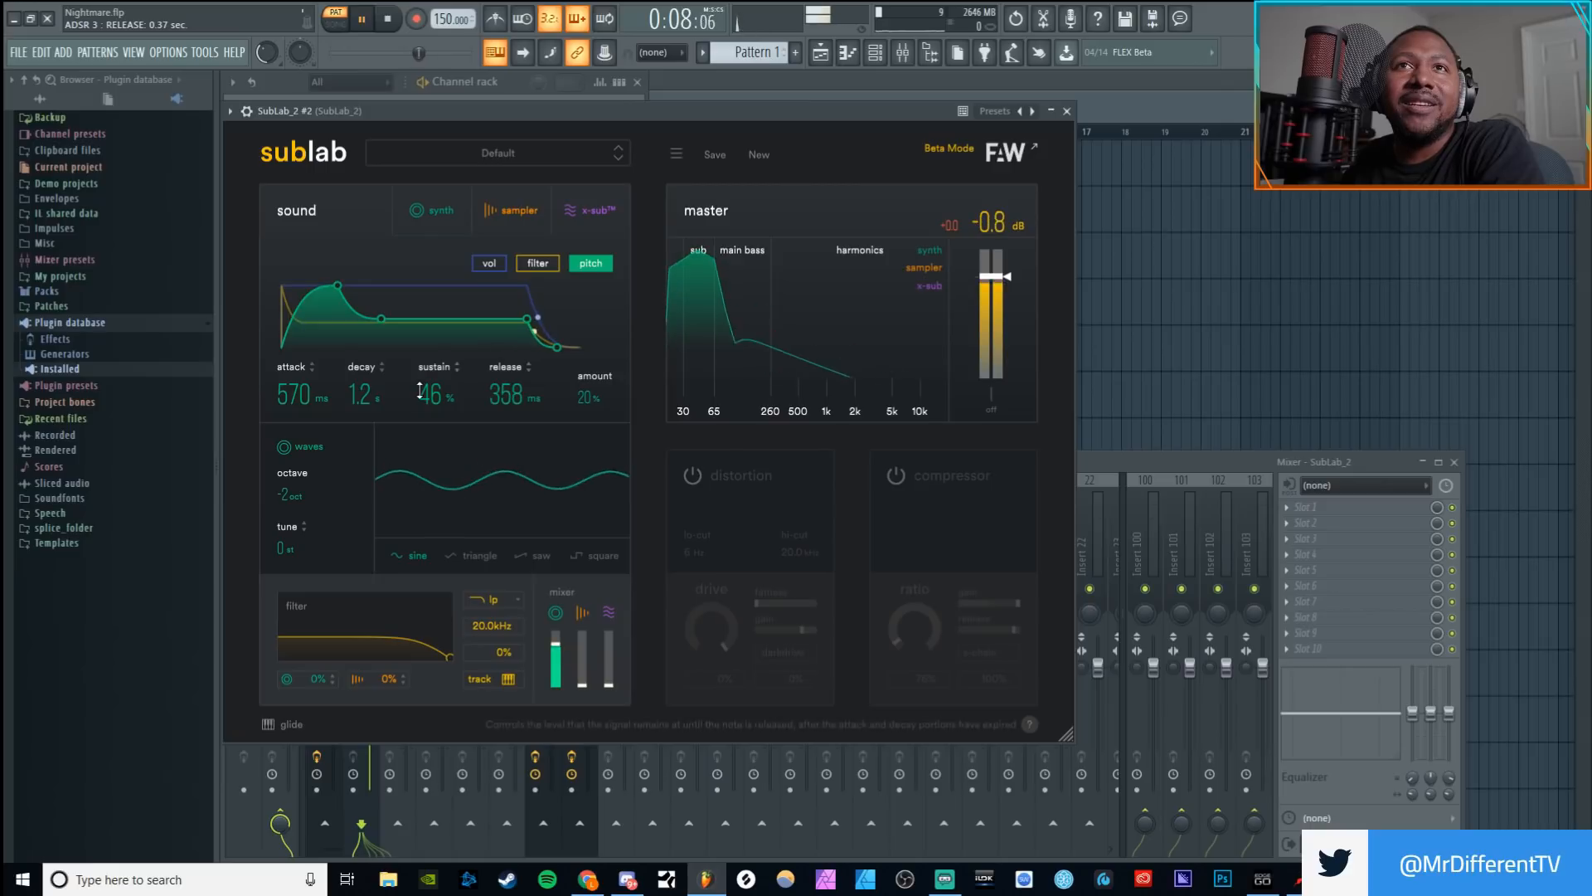
{"action": "left_click_drag", "start_coordinate": [365, 395], "coordinate": [369, 412]}
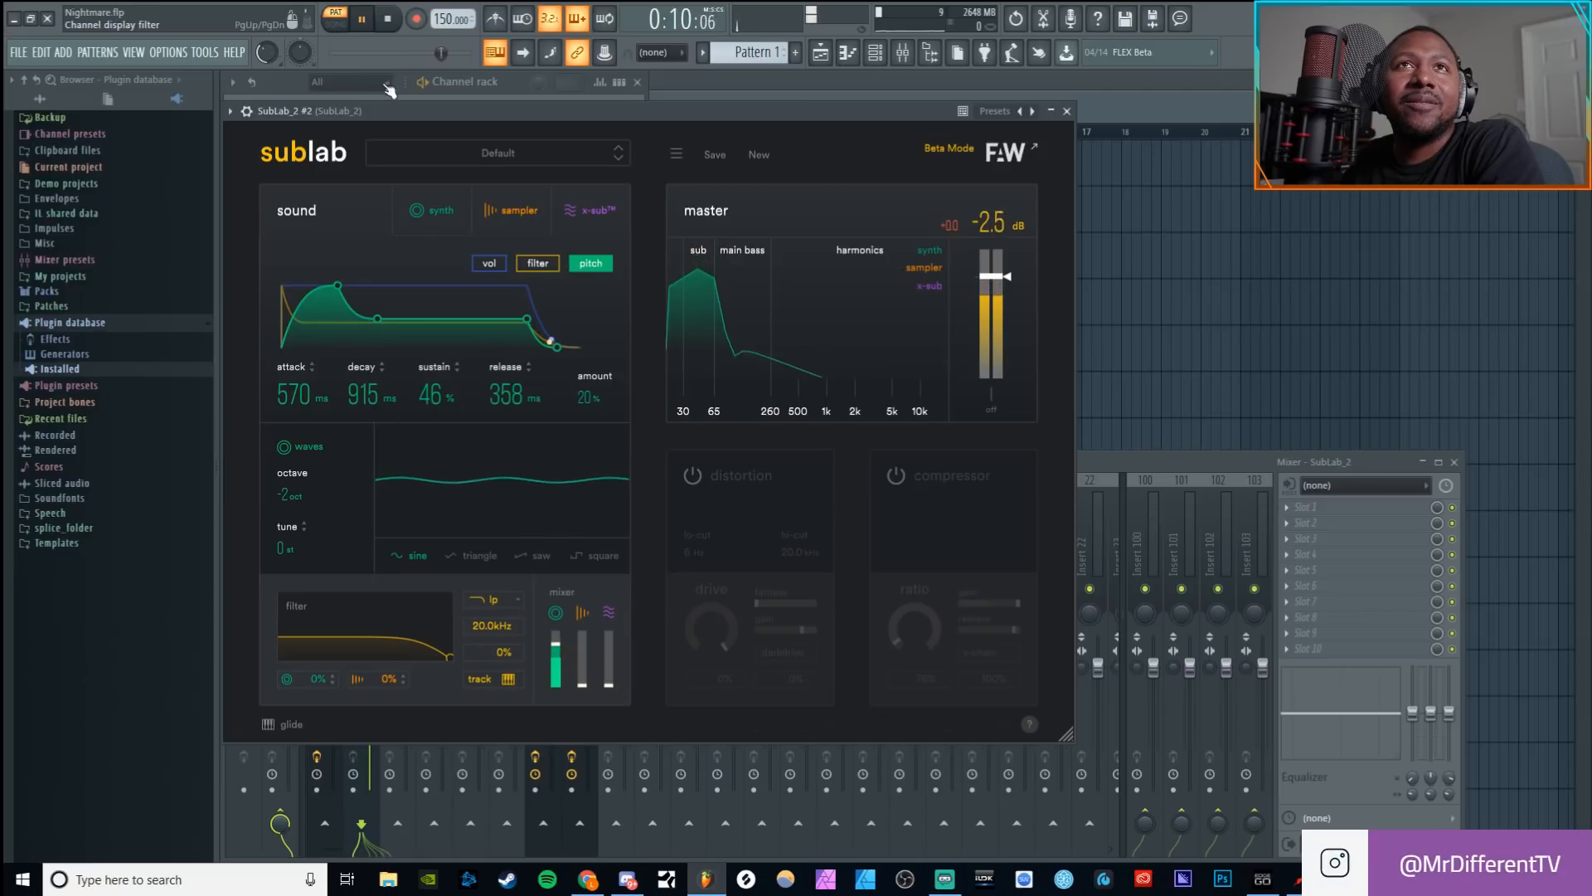
{"action": "key", "text": "space"}
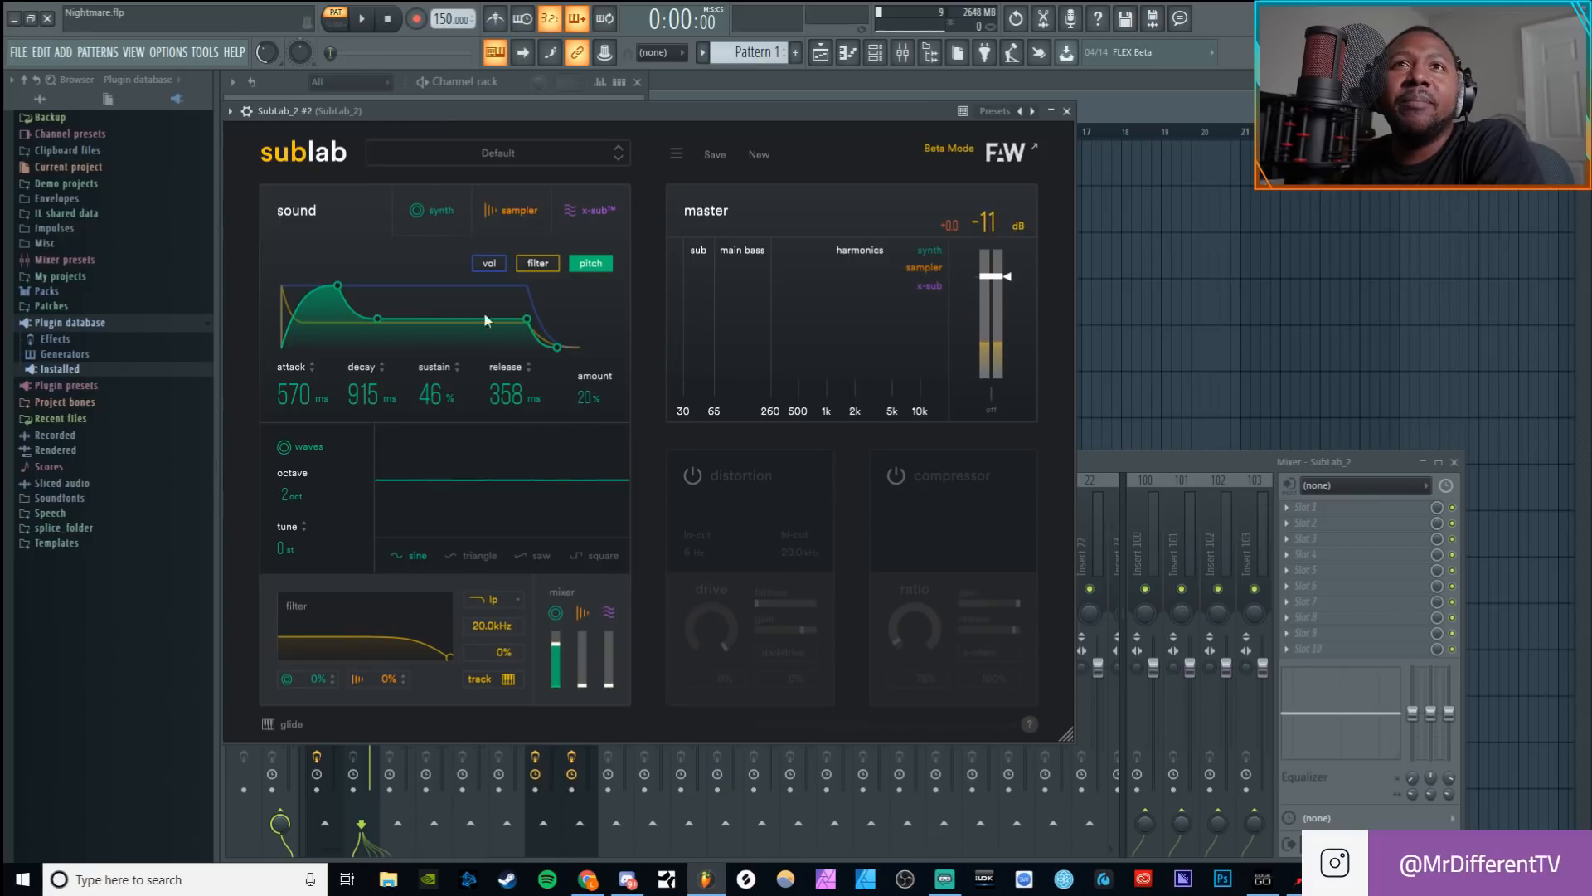
Step: Set the pitch envelope's amount to 100% and play the pattern briefly
{"action": "left_click", "coordinate": [488, 264]}
{"action": "left_click", "coordinate": [537, 263]}
{"action": "left_click", "coordinate": [585, 264]}
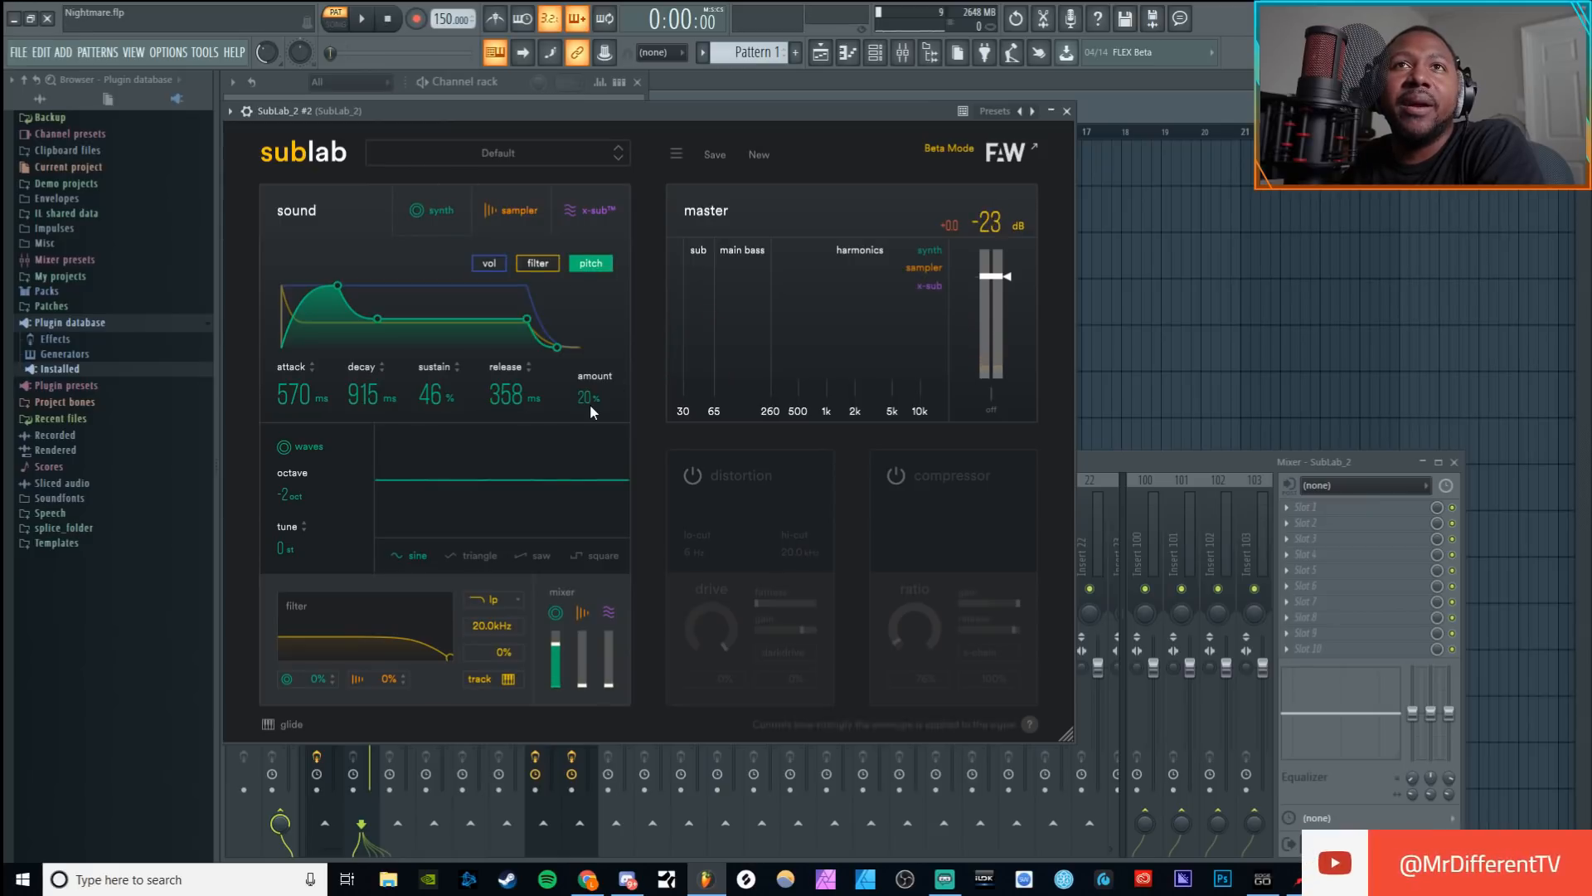
{"action": "left_click", "coordinate": [364, 21]}
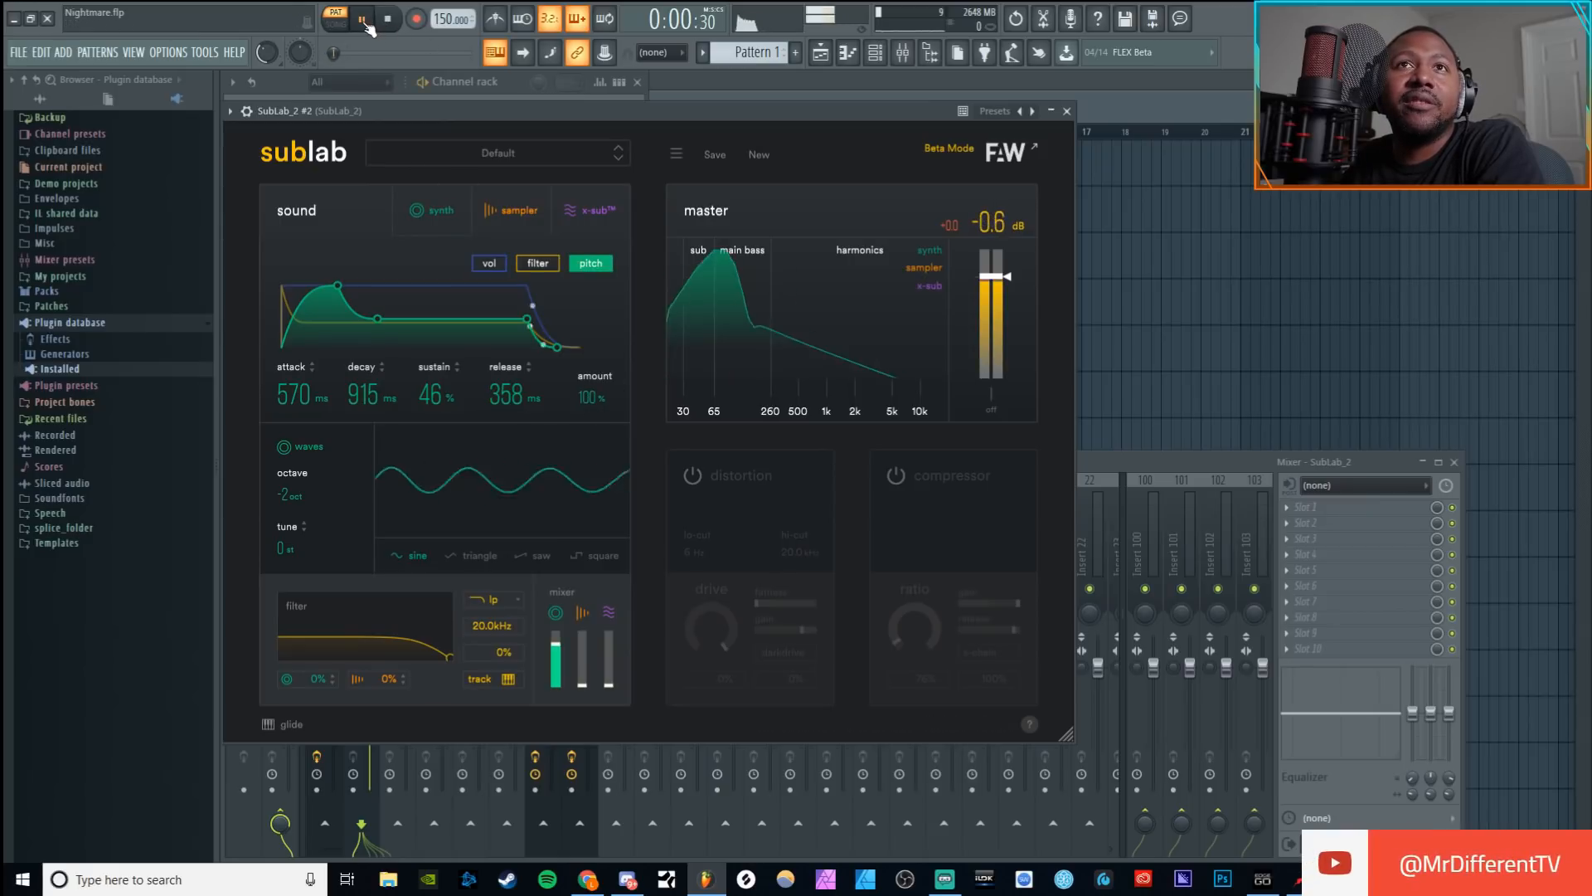
{"action": "key", "text": "space"}
Step: Set the pitch envelope to 26% amount, 1.0 ms attack, 11 ms decay, 0% sustain and 125 ms release, and audition the pattern
{"action": "left_click_drag", "start_coordinate": [591, 398], "coordinate": [595, 440]}
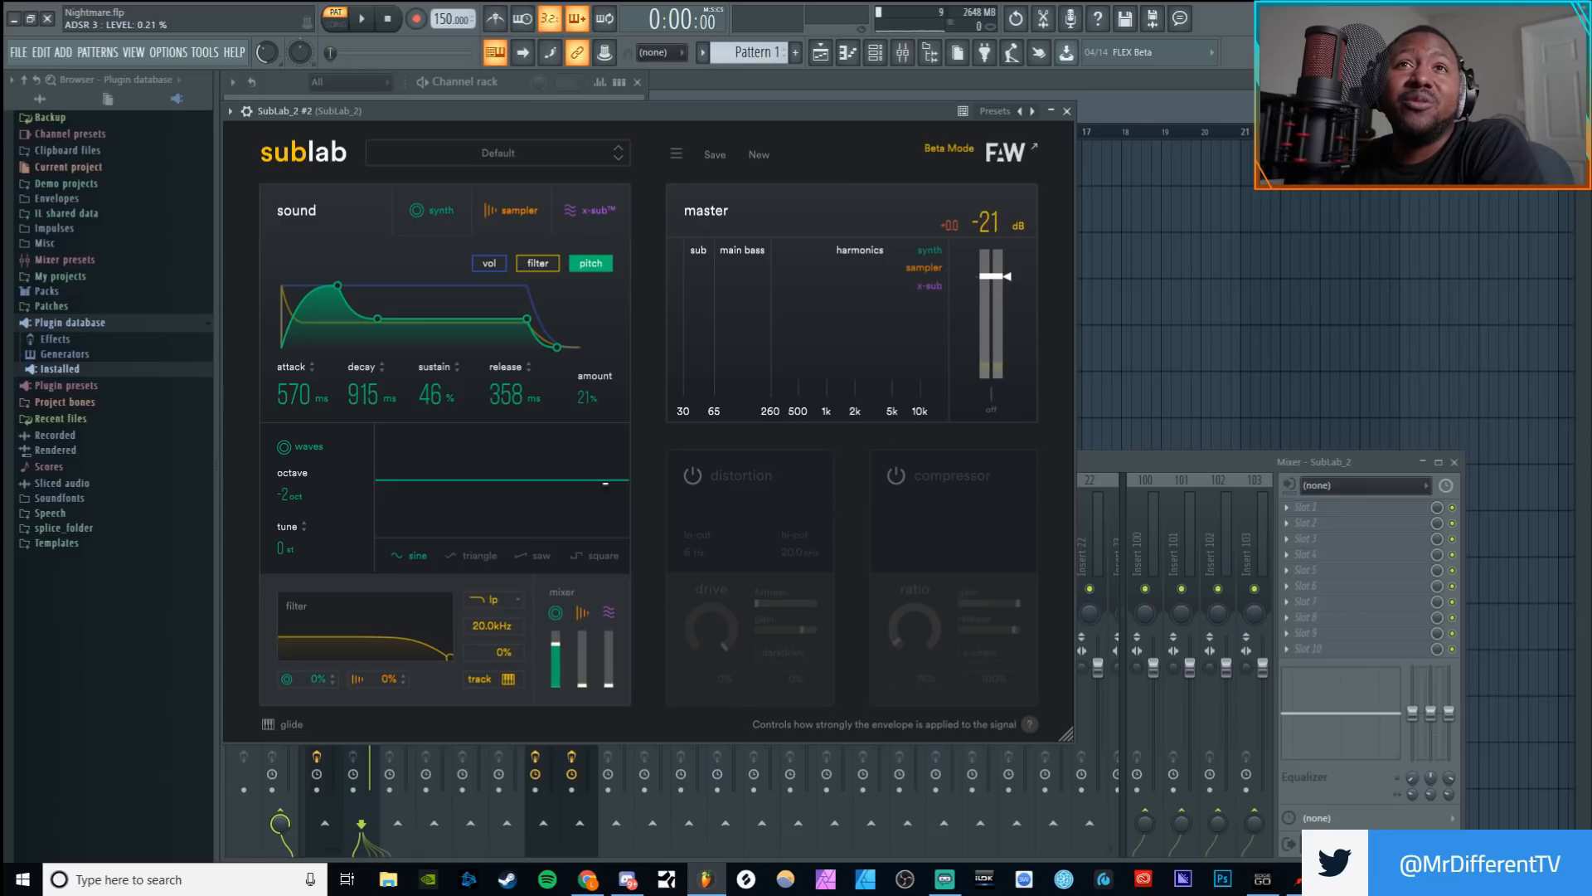
{"action": "left_click_drag", "start_coordinate": [599, 477], "coordinate": [599, 476]}
{"action": "left_click_drag", "start_coordinate": [302, 389], "coordinate": [311, 465]}
{"action": "left_click_drag", "start_coordinate": [362, 386], "coordinate": [415, 448]}
{"action": "mouse_move", "coordinate": [506, 395]}
{"action": "left_mouse_down"}
{"action": "mouse_move", "coordinate": [512, 436]}
{"action": "mouse_move", "coordinate": [513, 406]}
{"action": "left_mouse_up"}
{"action": "left_click_drag", "start_coordinate": [362, 392], "coordinate": [361, 418]}
{"action": "key", "text": "space"}
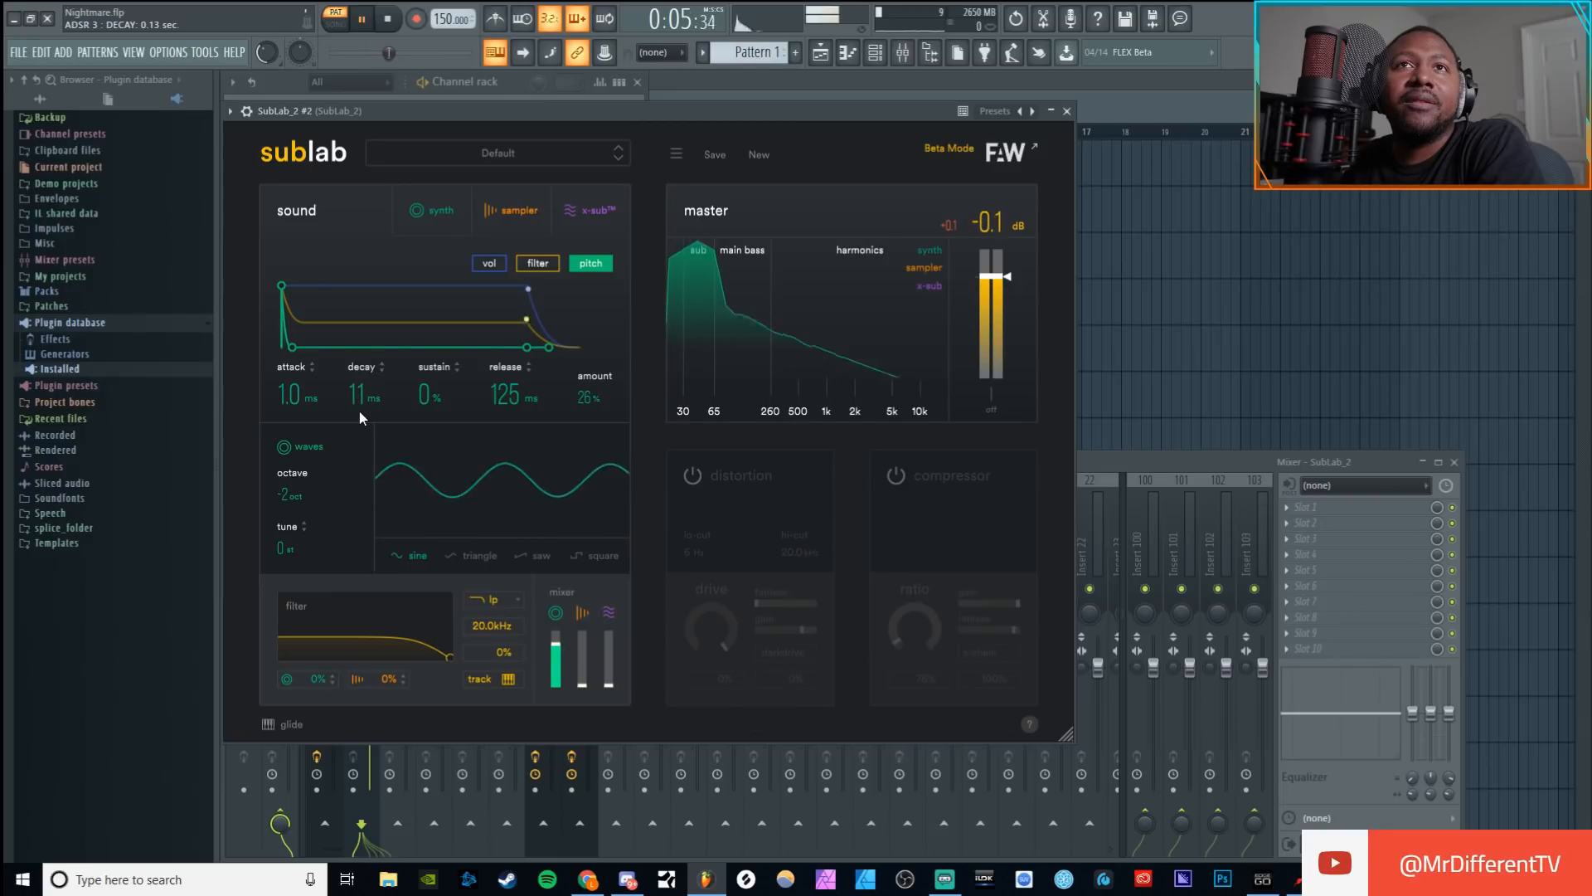
{"action": "left_click", "coordinate": [393, 23]}
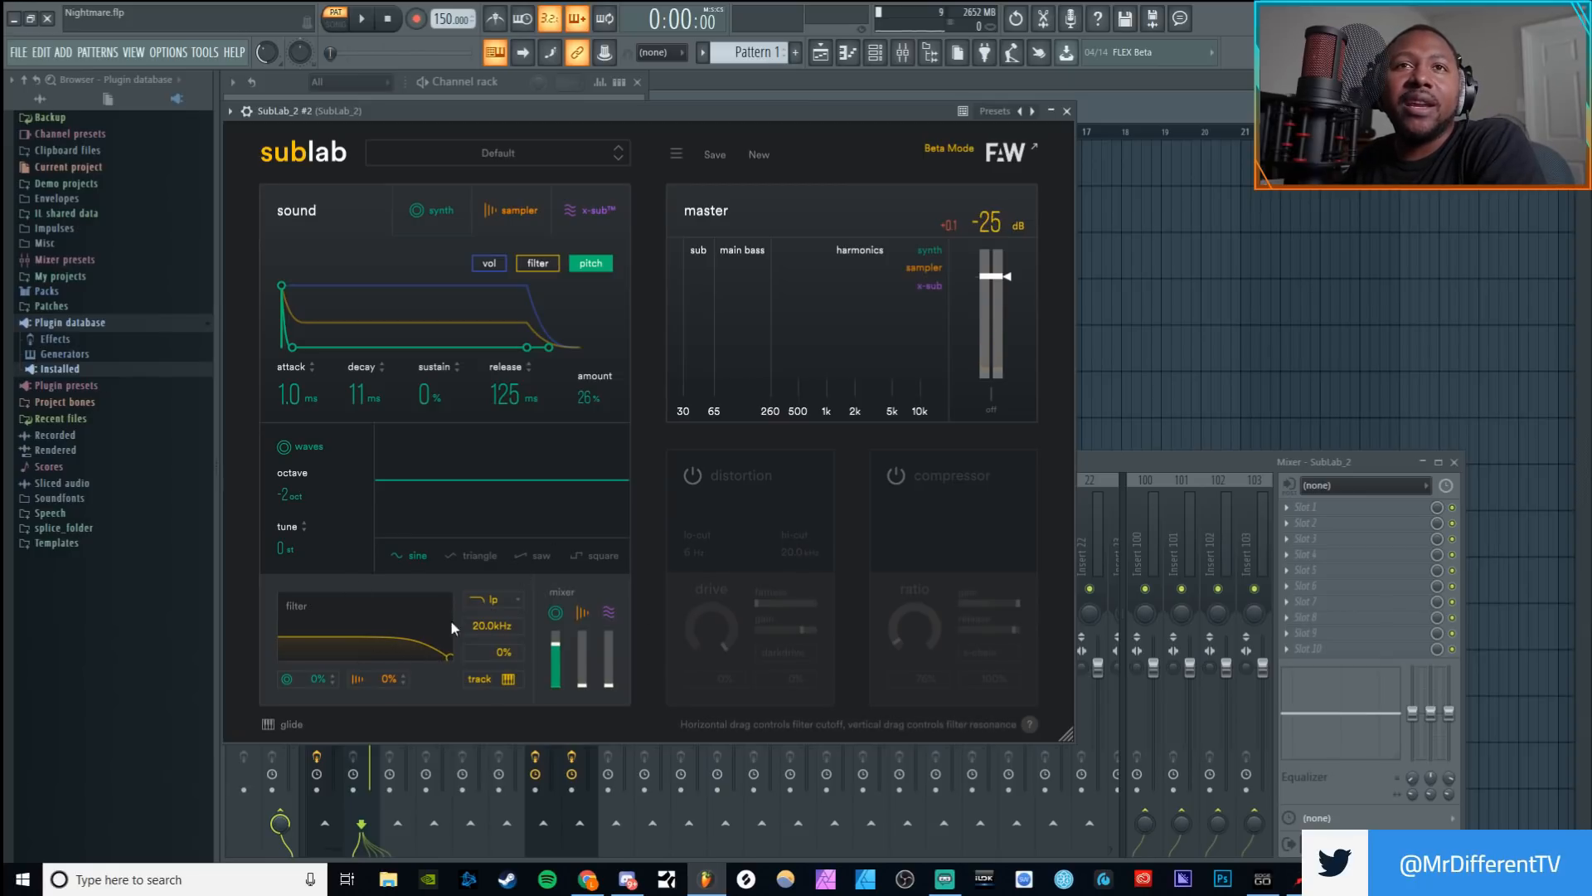
Step: Try the filter's cutoff and resonance controls and view the filter and volume envelopes
{"action": "left_click_drag", "start_coordinate": [501, 628], "coordinate": [476, 653]}
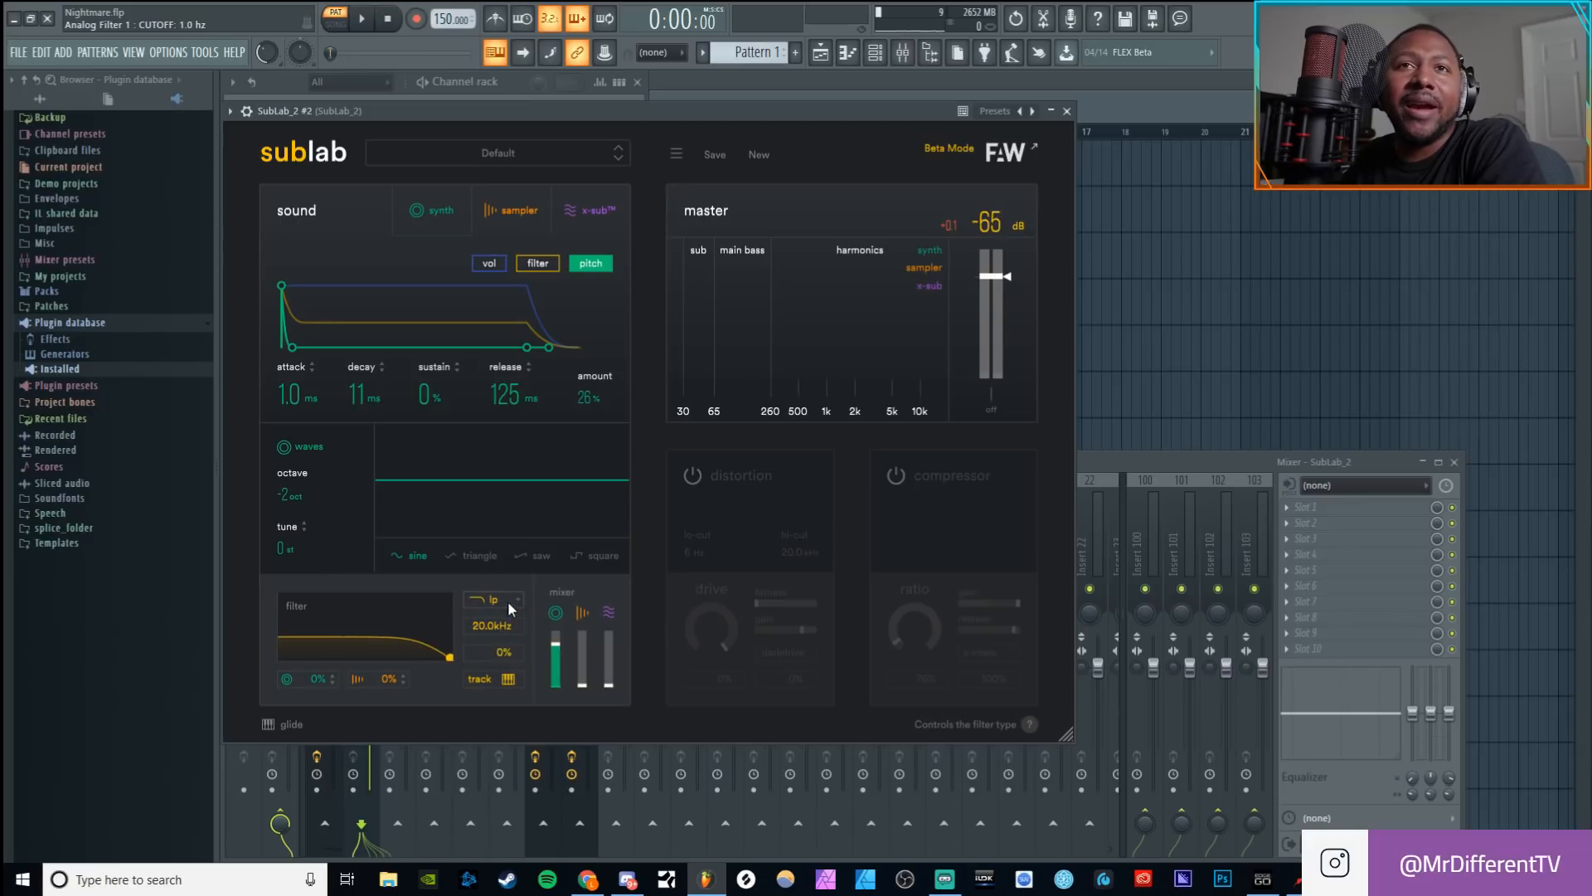
{"action": "left_click_drag", "start_coordinate": [503, 652], "coordinate": [513, 560]}
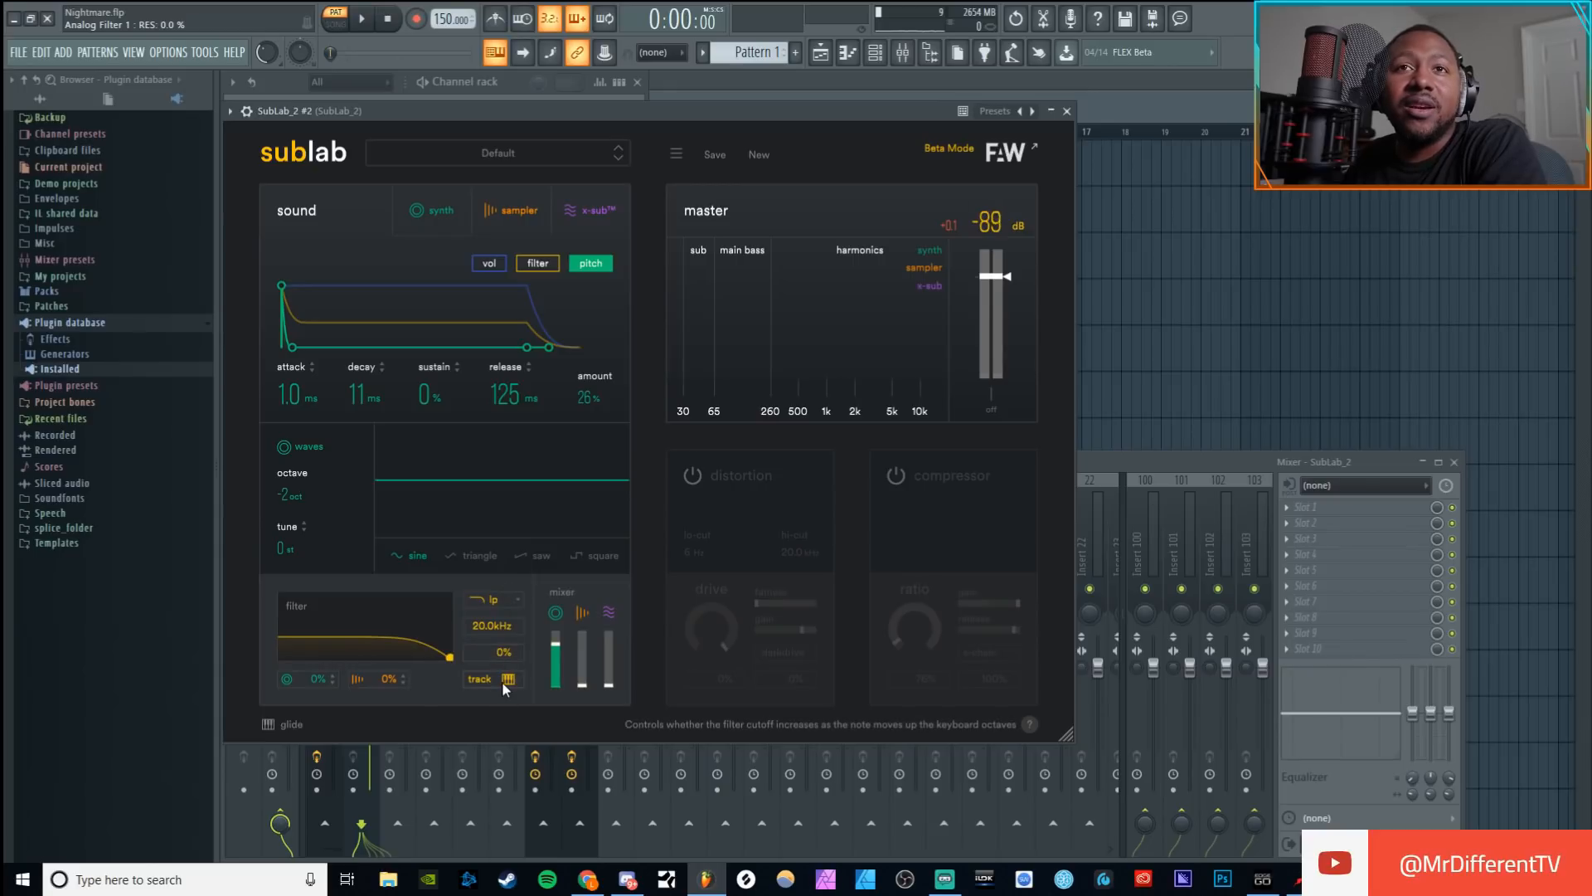
{"action": "left_click", "coordinate": [547, 263]}
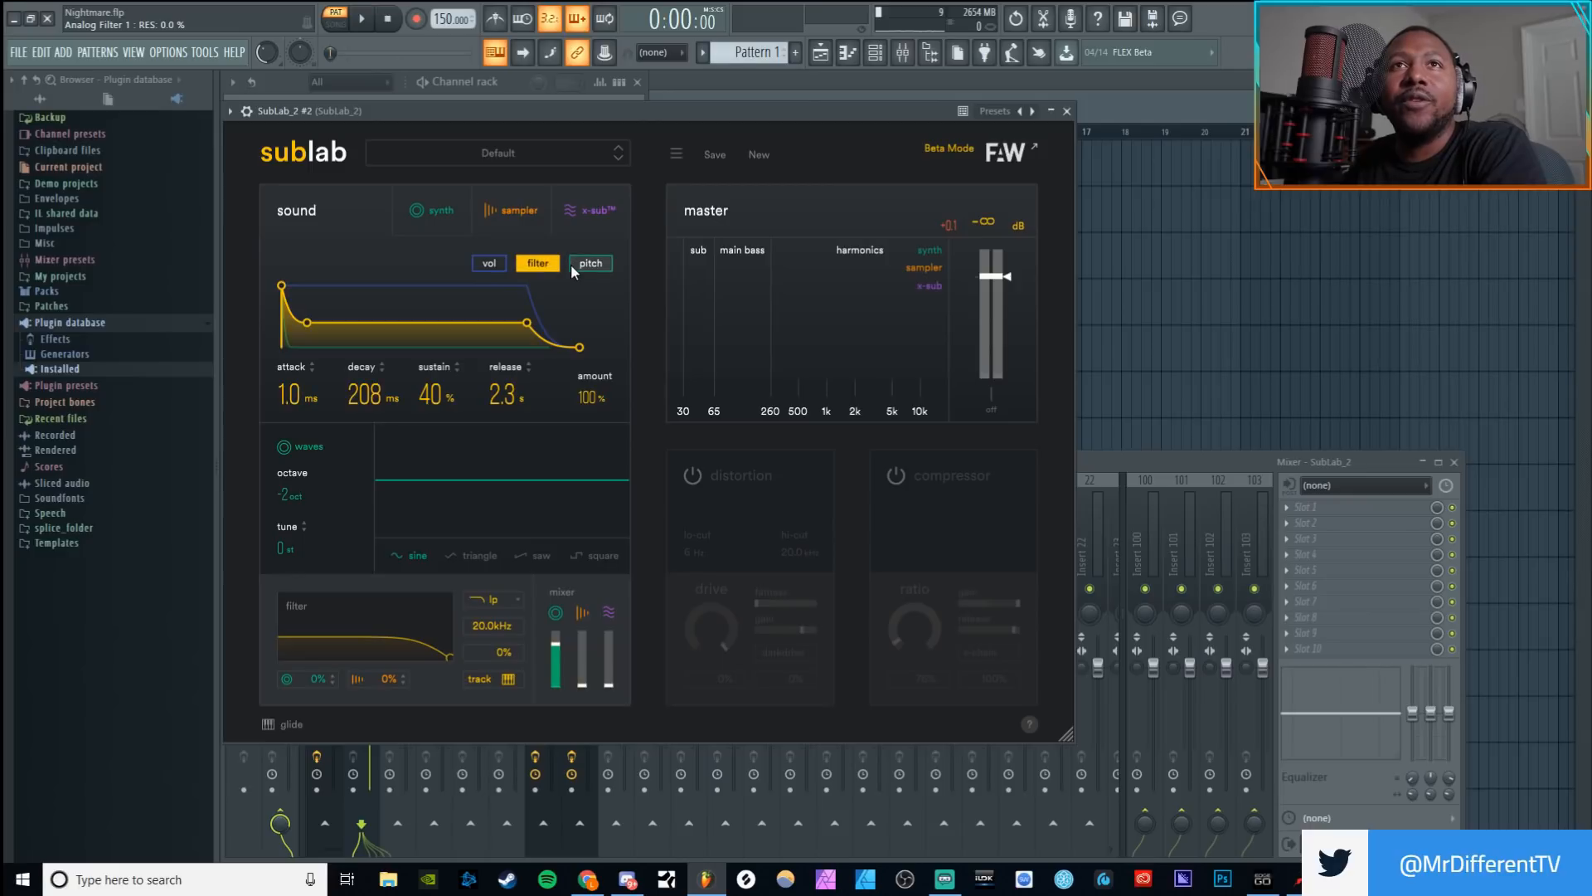
{"action": "left_click", "coordinate": [489, 263]}
Step: Try sending the synth and sampler through the filter, raising the synth's filter amount to 100%
{"action": "left_click_drag", "start_coordinate": [336, 677], "coordinate": [335, 659]}
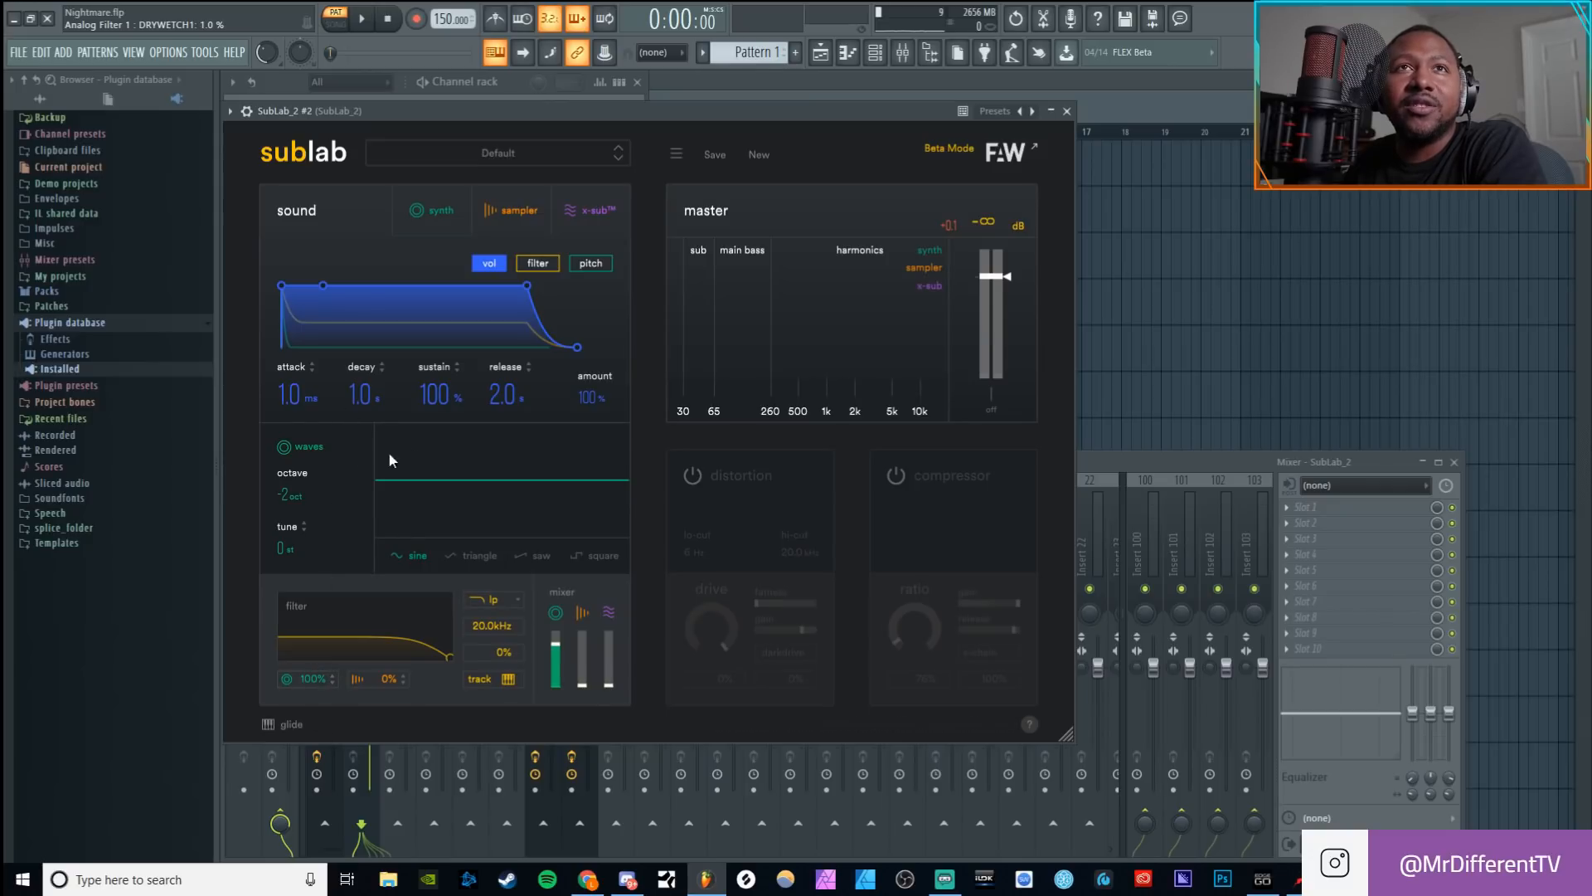
{"action": "left_click_drag", "start_coordinate": [383, 678], "coordinate": [389, 618]}
{"action": "left_click_drag", "start_coordinate": [322, 681], "coordinate": [549, 731]}
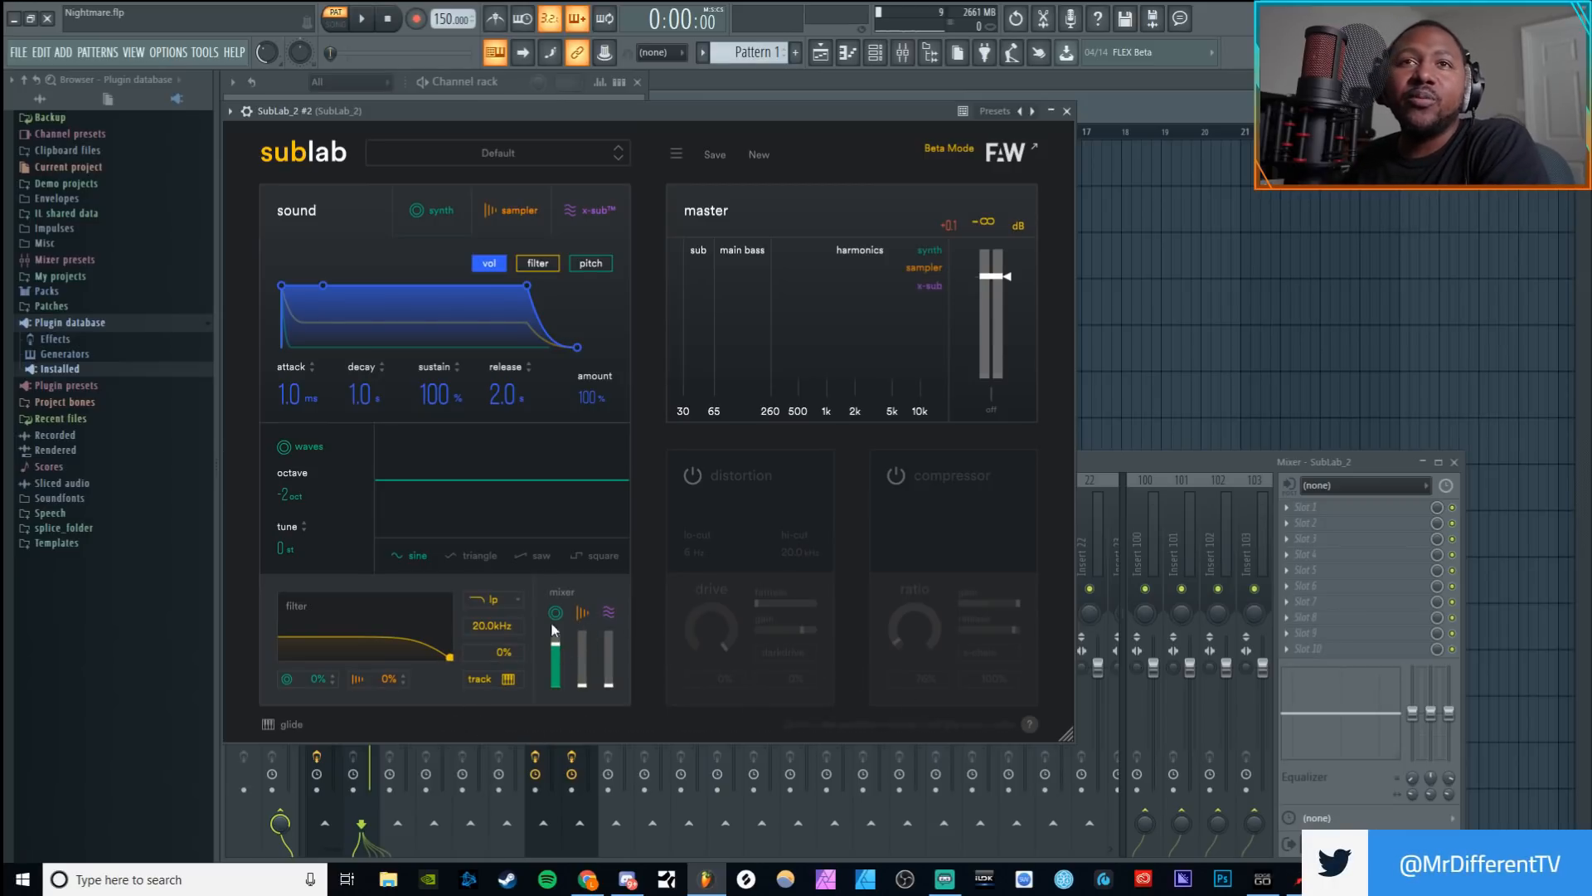
Step: Try the sampler's mixer level, and raise the synth's mixer level to maximum
{"action": "left_click_drag", "start_coordinate": [583, 684], "coordinate": [580, 661]}
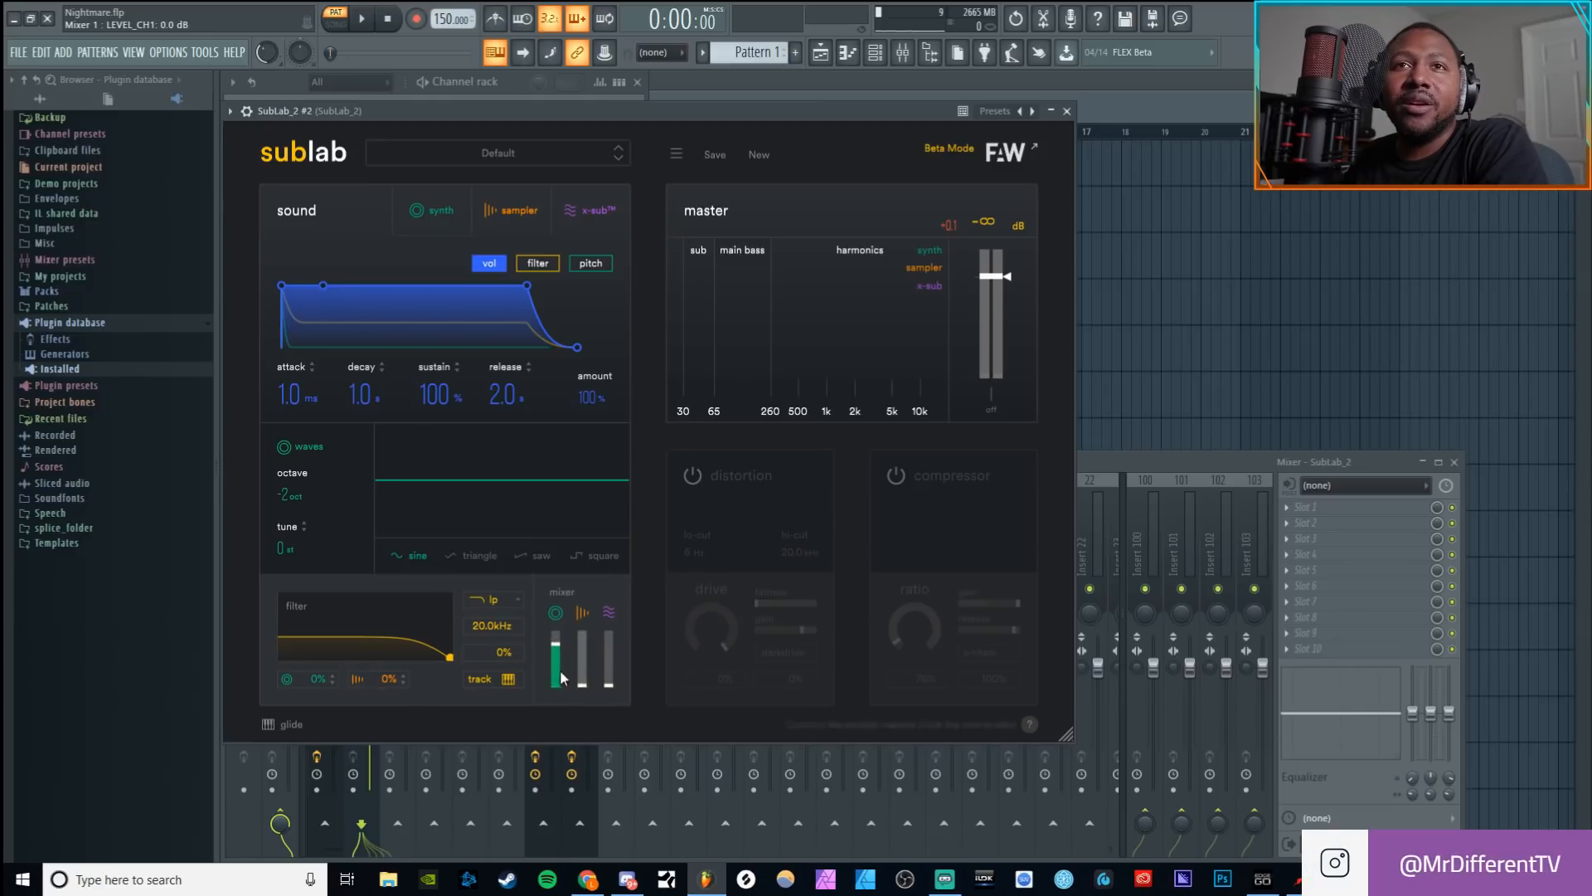
{"action": "left_click_drag", "start_coordinate": [556, 648], "coordinate": [555, 637]}
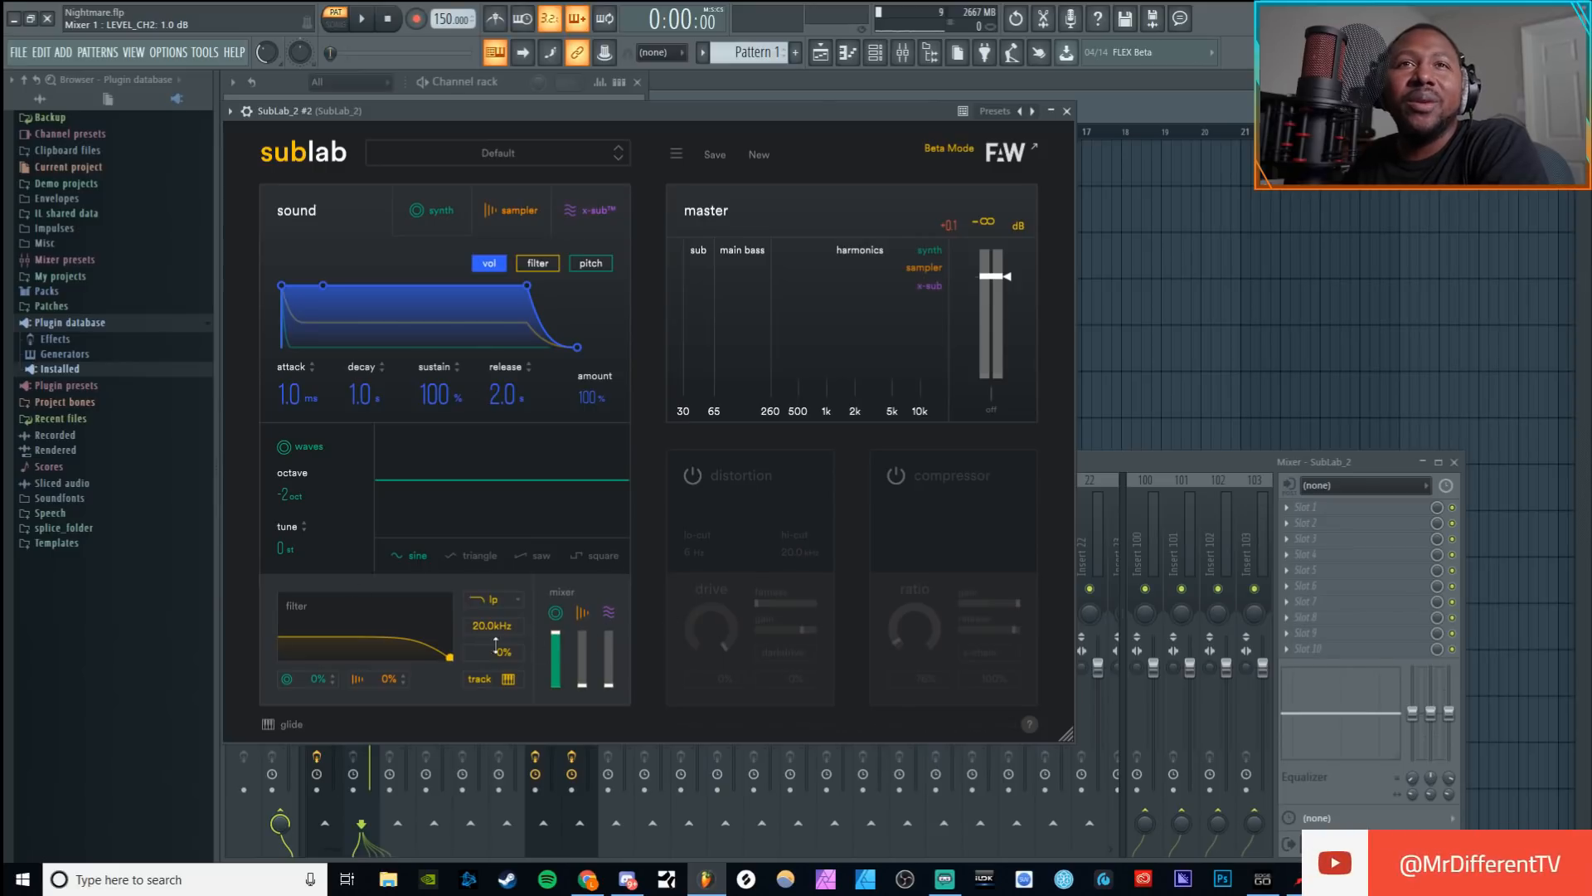
Step: Play the pattern and audition different filter cutoff frequencies and synth filter amounts
{"action": "left_click", "coordinate": [363, 19]}
{"action": "mouse_move", "coordinate": [491, 625]}
{"action": "left_mouse_down"}
{"action": "mouse_move", "coordinate": [484, 675]}
{"action": "mouse_move", "coordinate": [488, 630]}
{"action": "left_mouse_up"}
{"action": "left_click_drag", "start_coordinate": [317, 679], "coordinate": [318, 697]}
{"action": "double_click", "coordinate": [319, 679]}
{"action": "mouse_move", "coordinate": [492, 625]}
{"action": "left_mouse_down"}
{"action": "mouse_move", "coordinate": [483, 700]}
{"action": "mouse_move", "coordinate": [488, 612]}
{"action": "left_mouse_up"}
{"action": "left_click_drag", "start_coordinate": [319, 676], "coordinate": [353, 792]}
{"action": "key", "text": "space"}
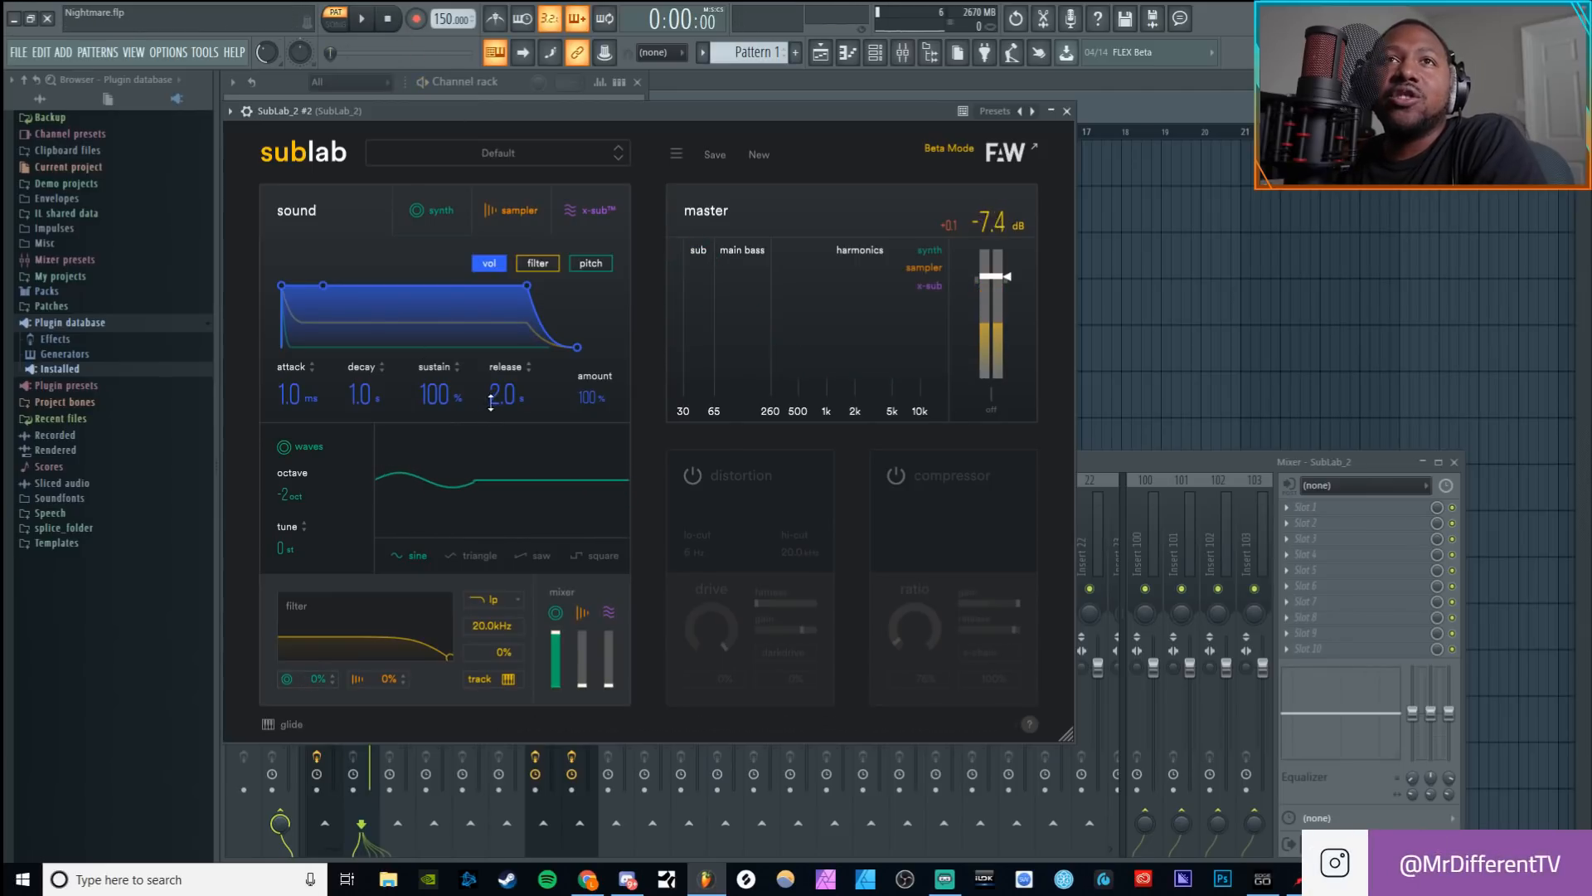
Step: Set the pitch envelope's release to 16 ms and decay to 69 ms, playing the pattern to check the result
{"action": "left_click", "coordinate": [591, 263]}
{"action": "left_click_drag", "start_coordinate": [507, 401], "coordinate": [508, 416]}
{"action": "left_click_drag", "start_coordinate": [358, 395], "coordinate": [358, 365]}
{"action": "left_click", "coordinate": [362, 19]}
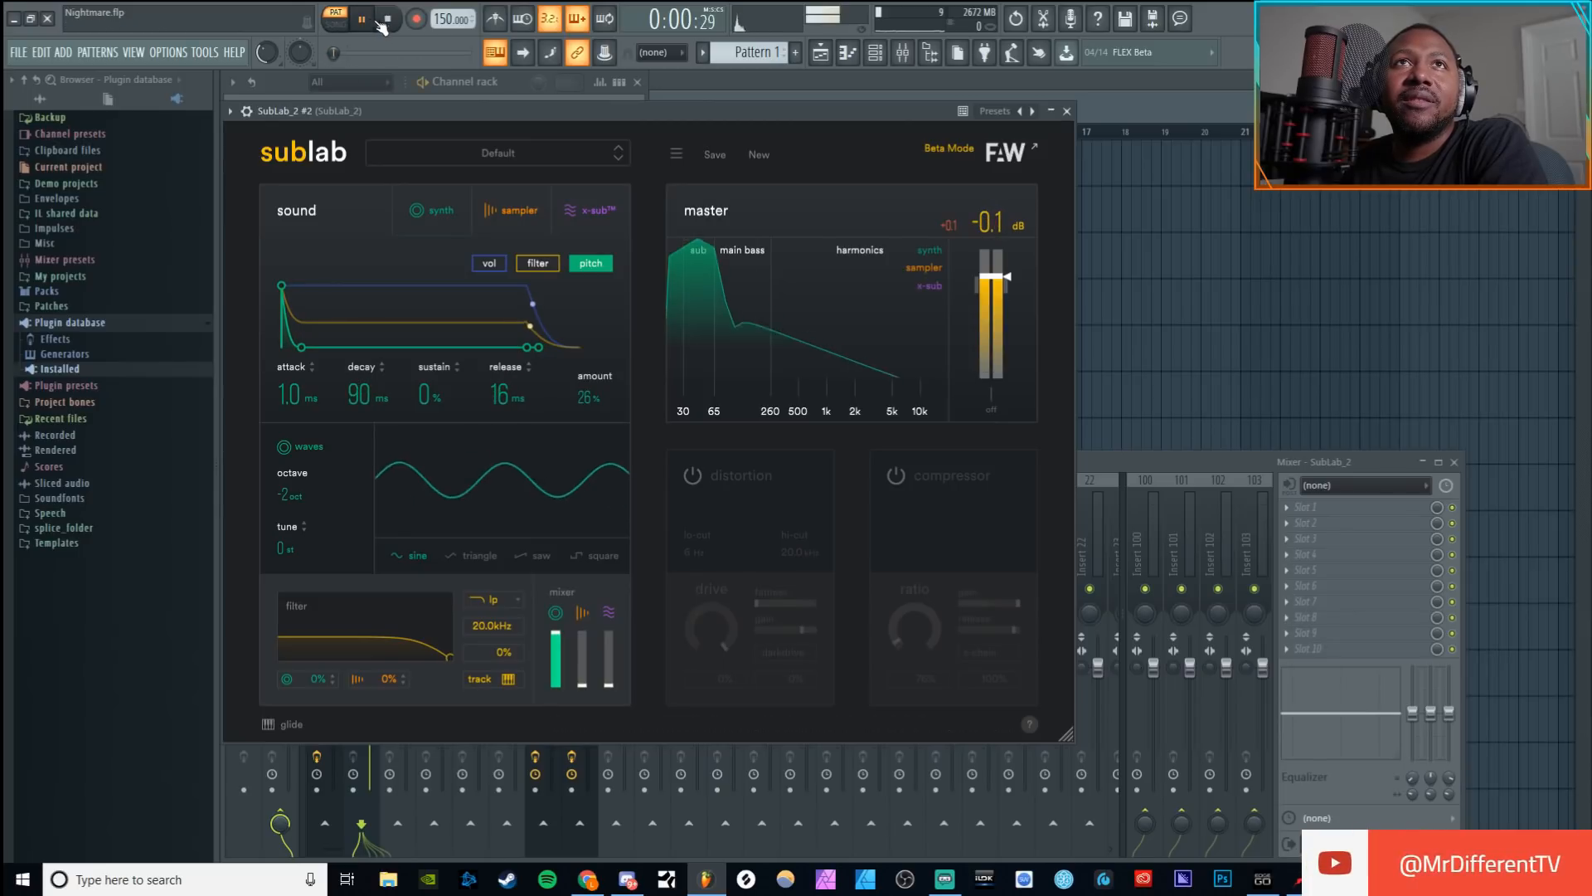
{"action": "mouse_move", "coordinate": [359, 394]}
{"action": "left_mouse_down"}
{"action": "mouse_move", "coordinate": [358, 377]}
{"action": "mouse_move", "coordinate": [352, 392]}
{"action": "left_mouse_up"}
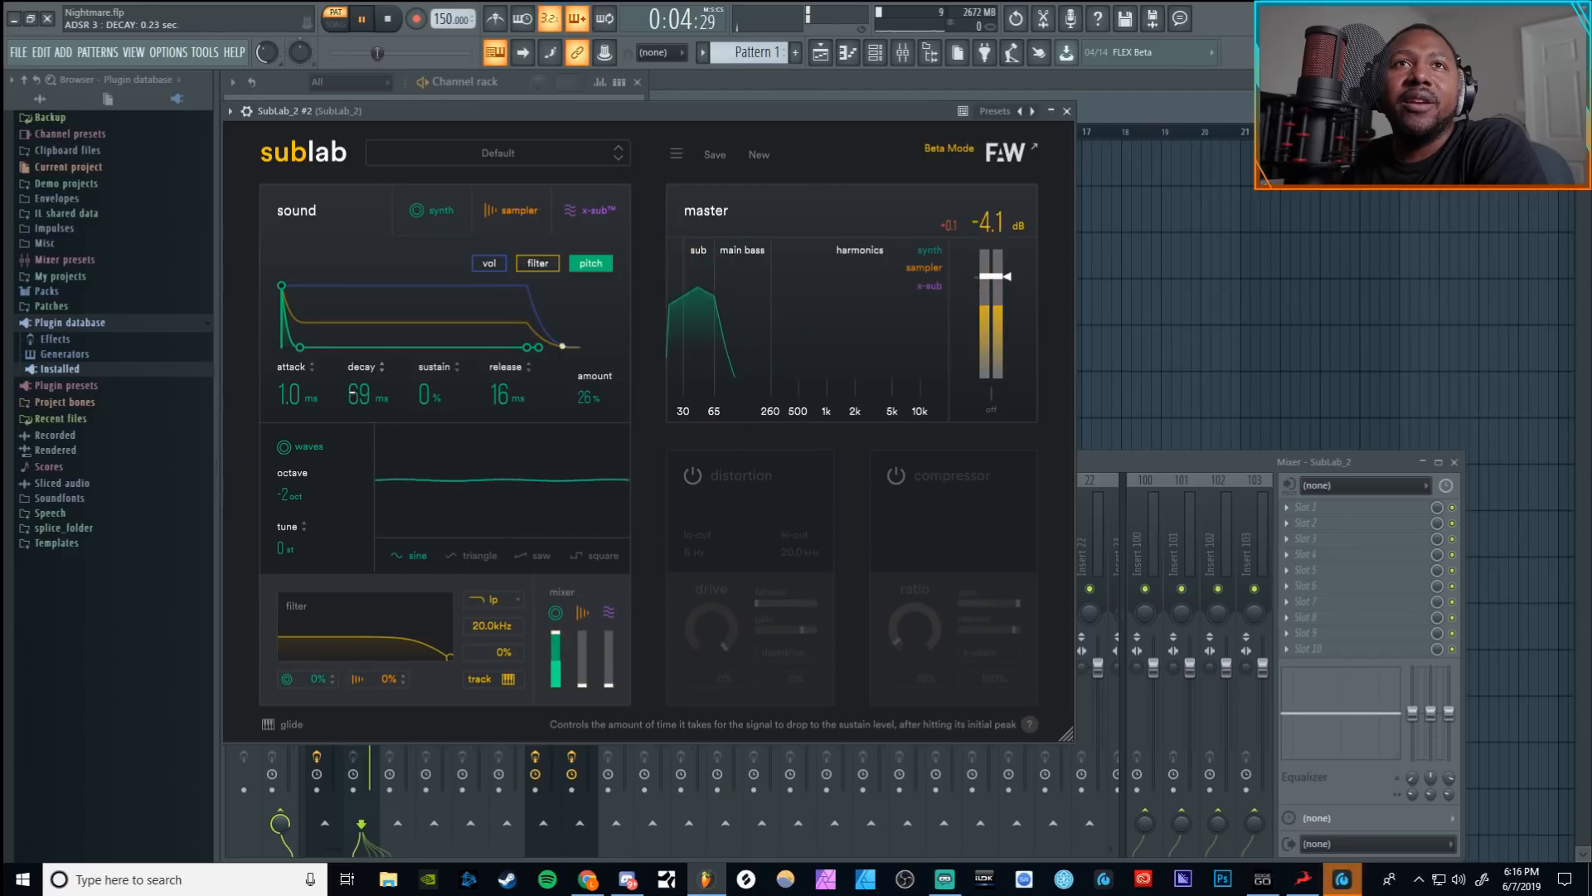
{"action": "left_click", "coordinate": [396, 15]}
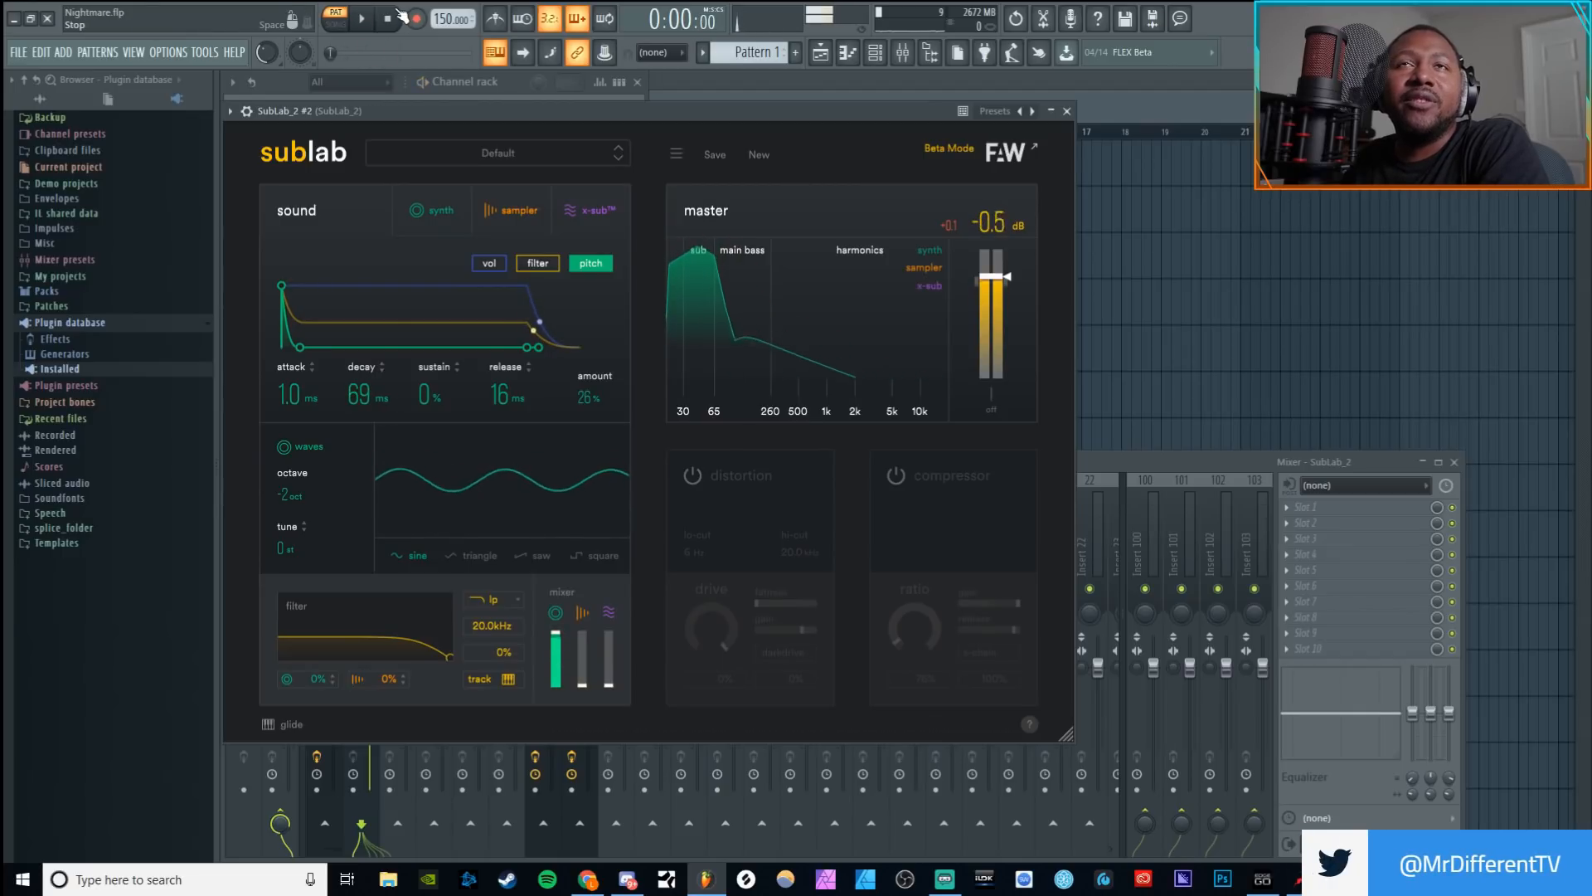
Step: Examine the sampler's built-in sample categories without loading one, and try the sampler's mixer level at +3.0 dB
{"action": "left_click", "coordinate": [519, 211]}
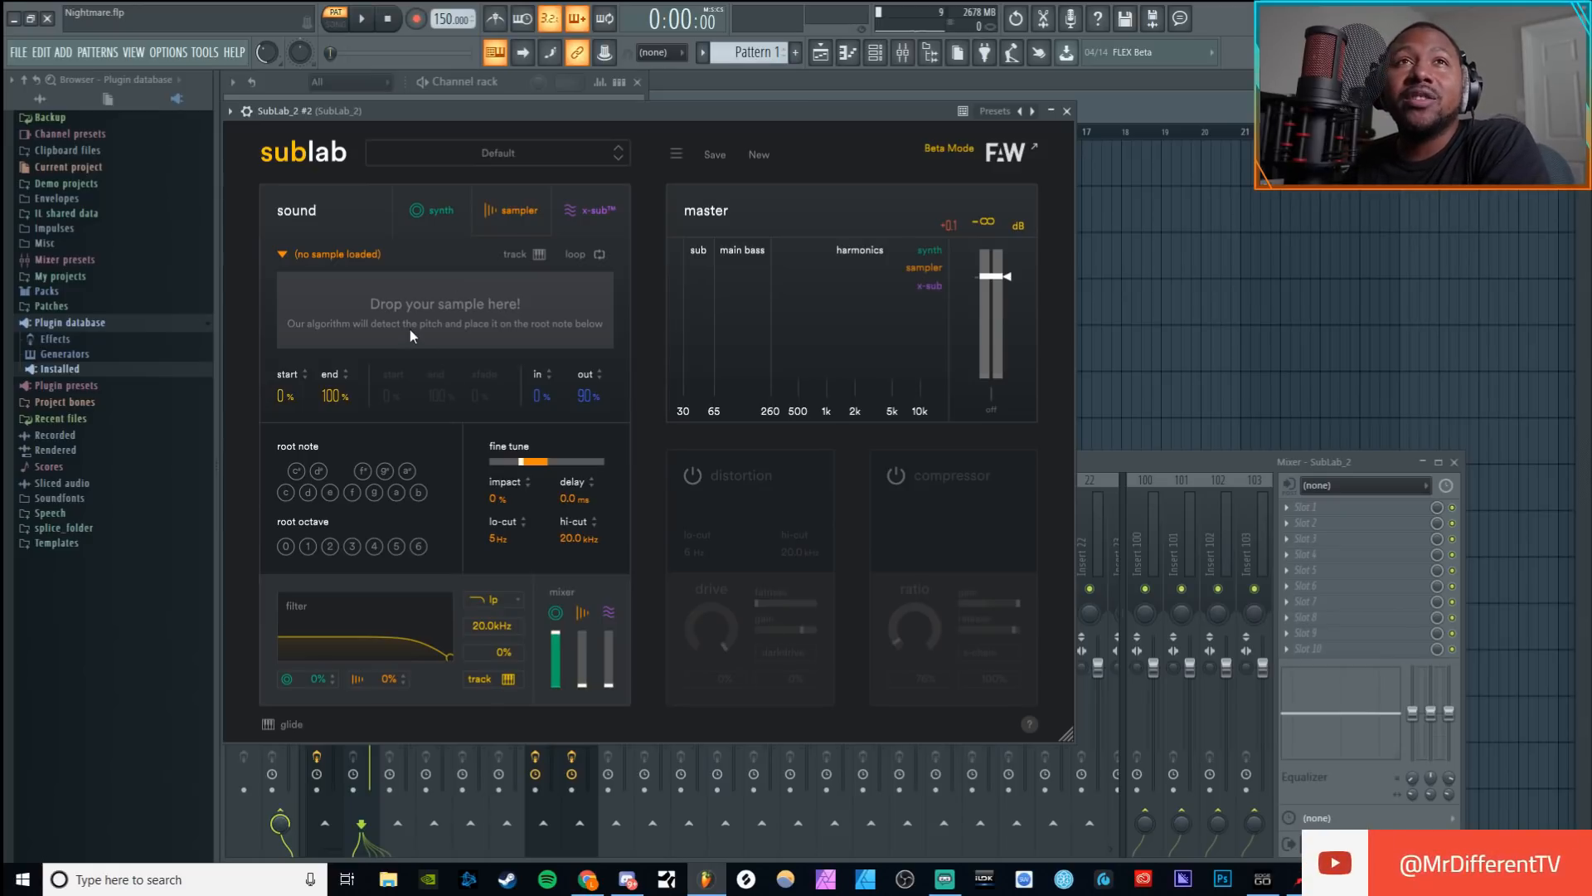
{"action": "left_click", "coordinate": [352, 252]}
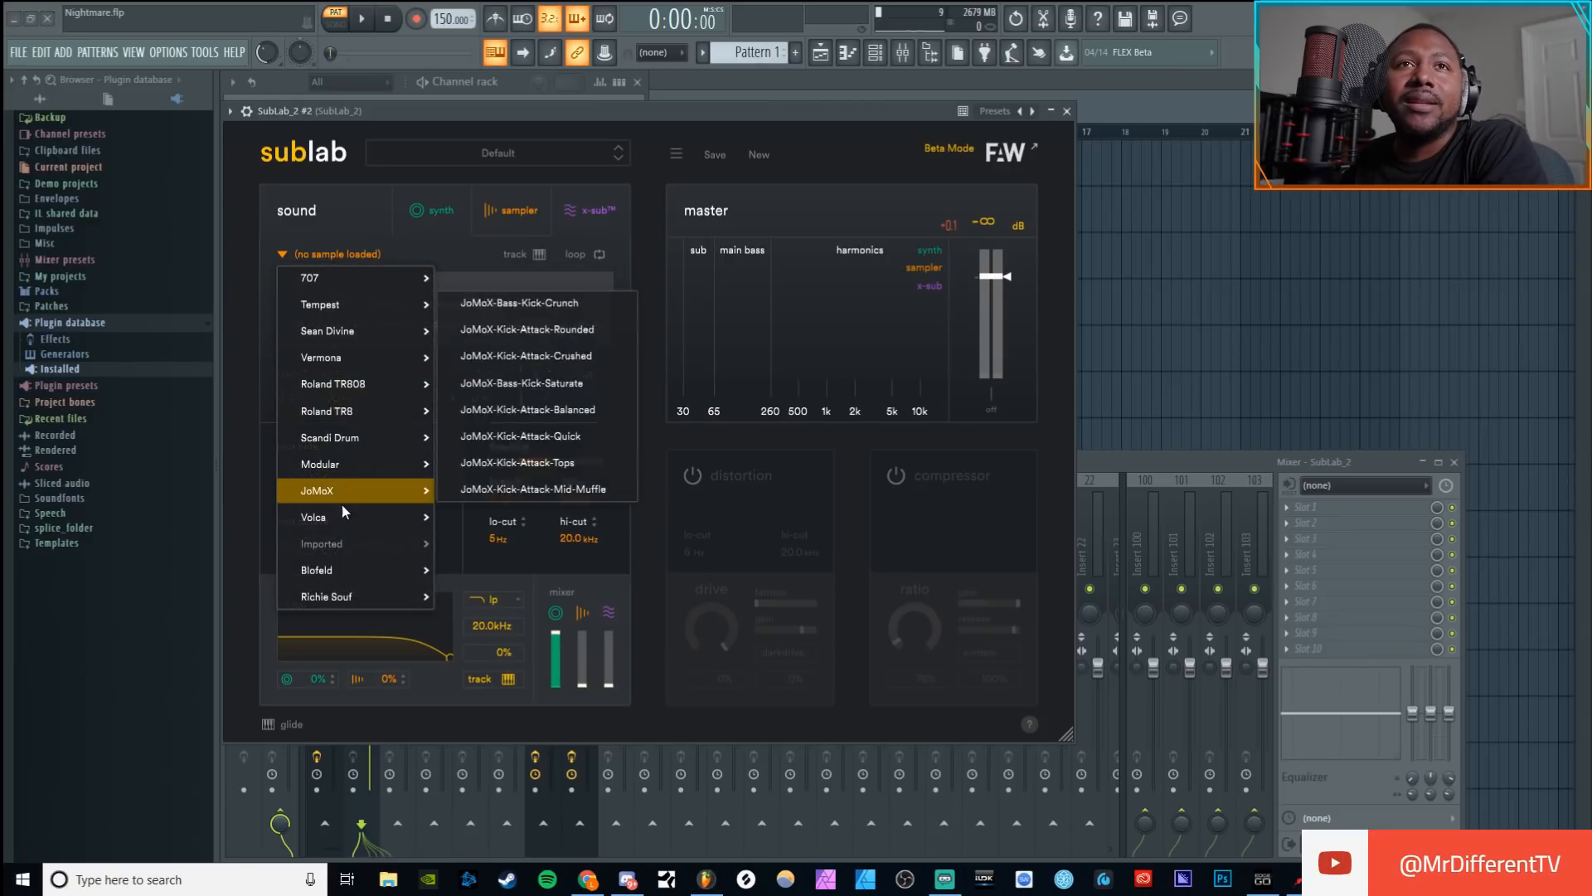
{"action": "mouse_move", "coordinate": [355, 455]}
{"action": "mouse_move", "coordinate": [370, 390]}
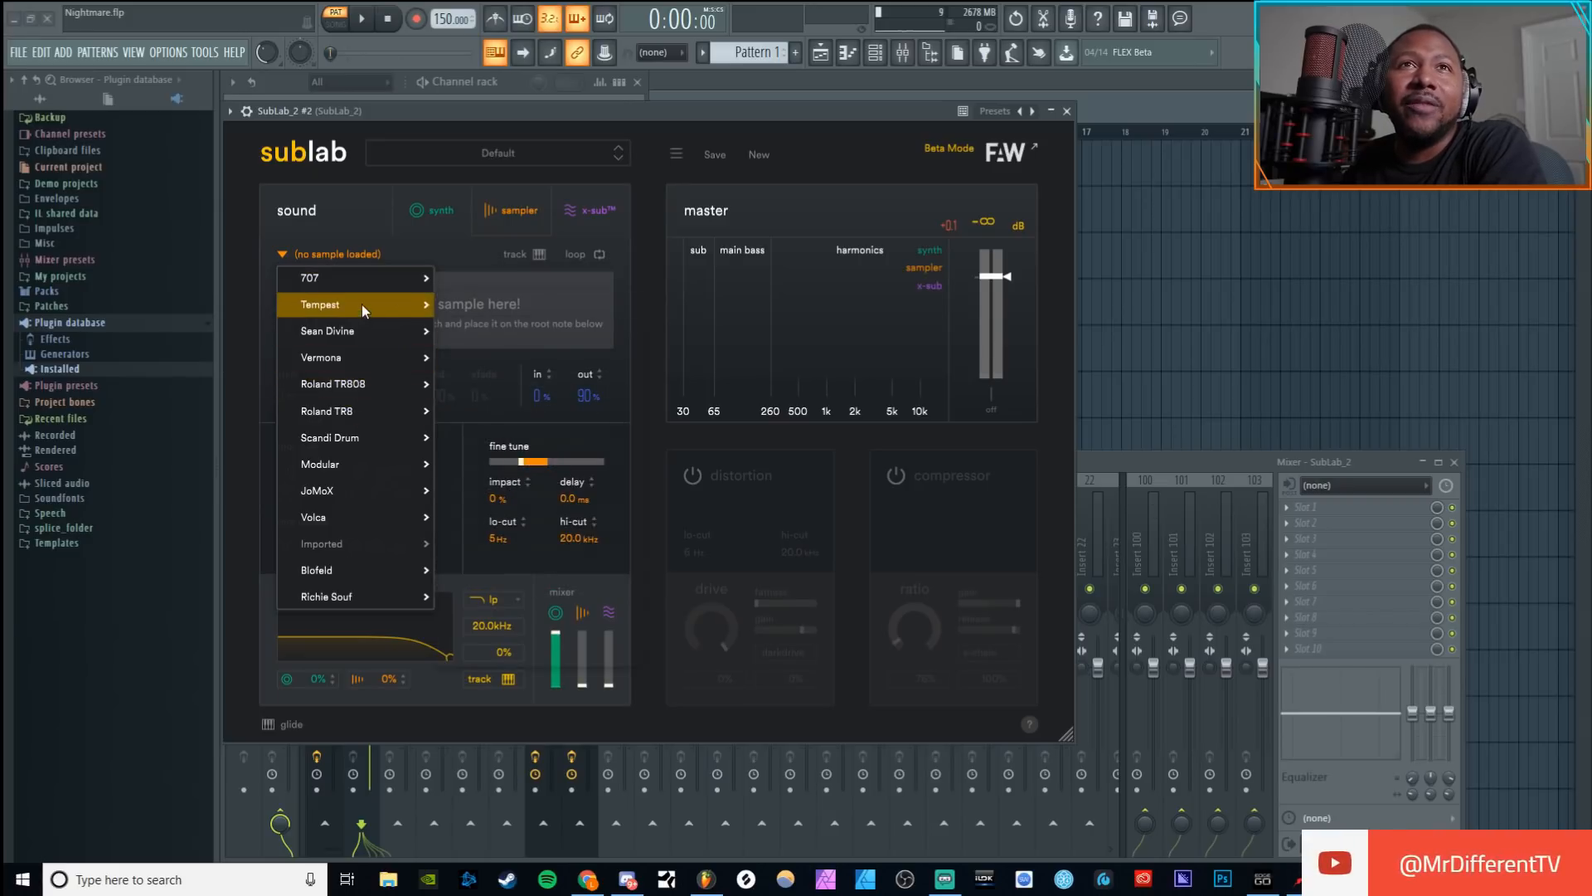
{"action": "mouse_move", "coordinate": [362, 331]}
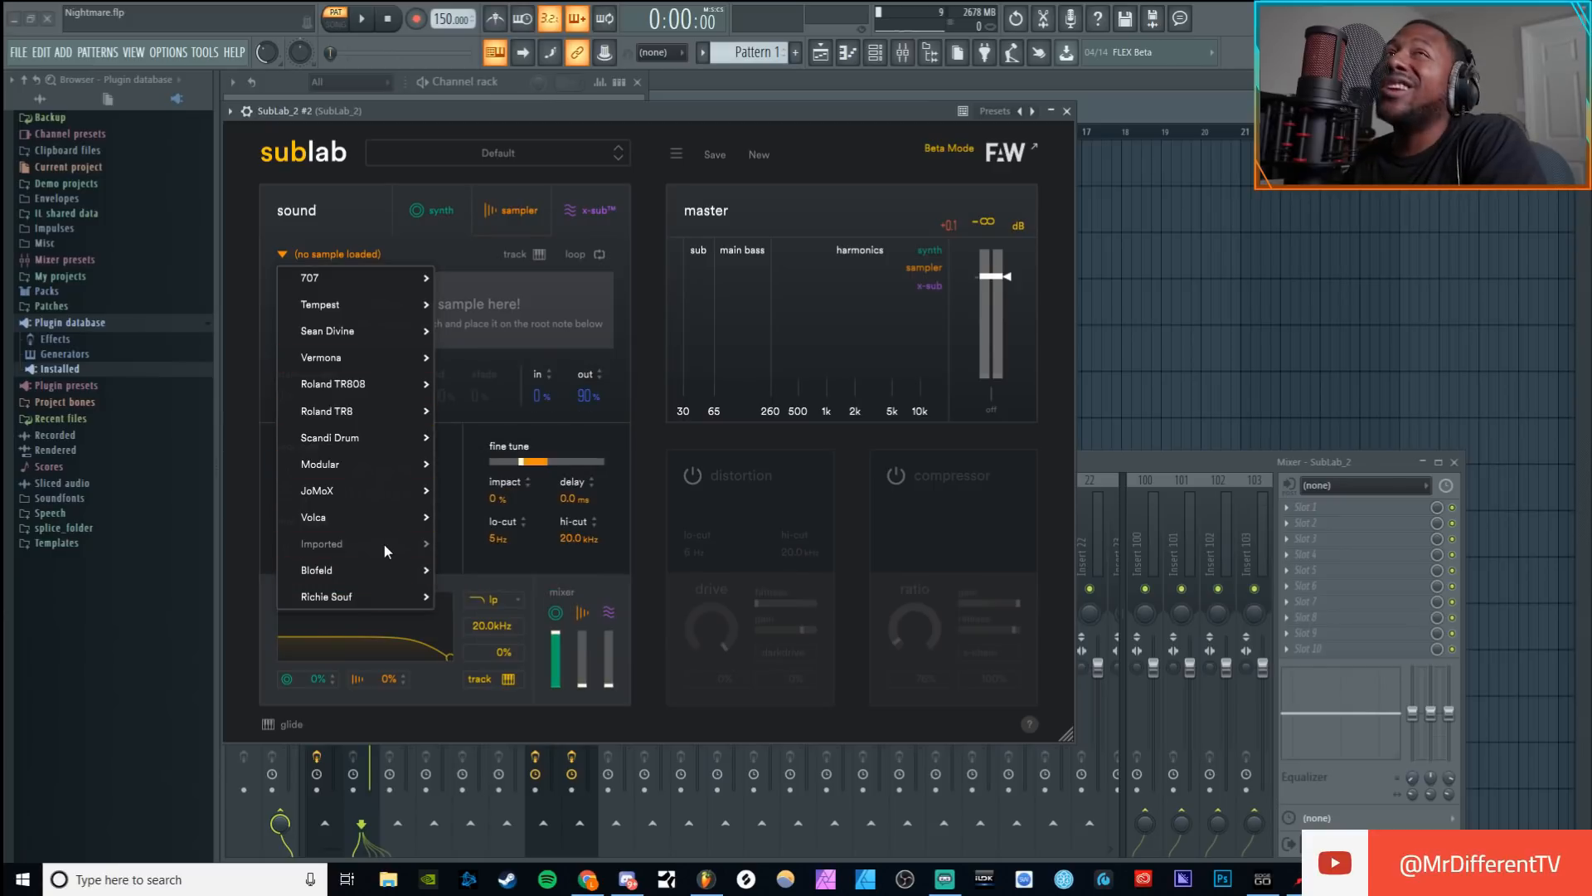
{"action": "mouse_move", "coordinate": [355, 467]}
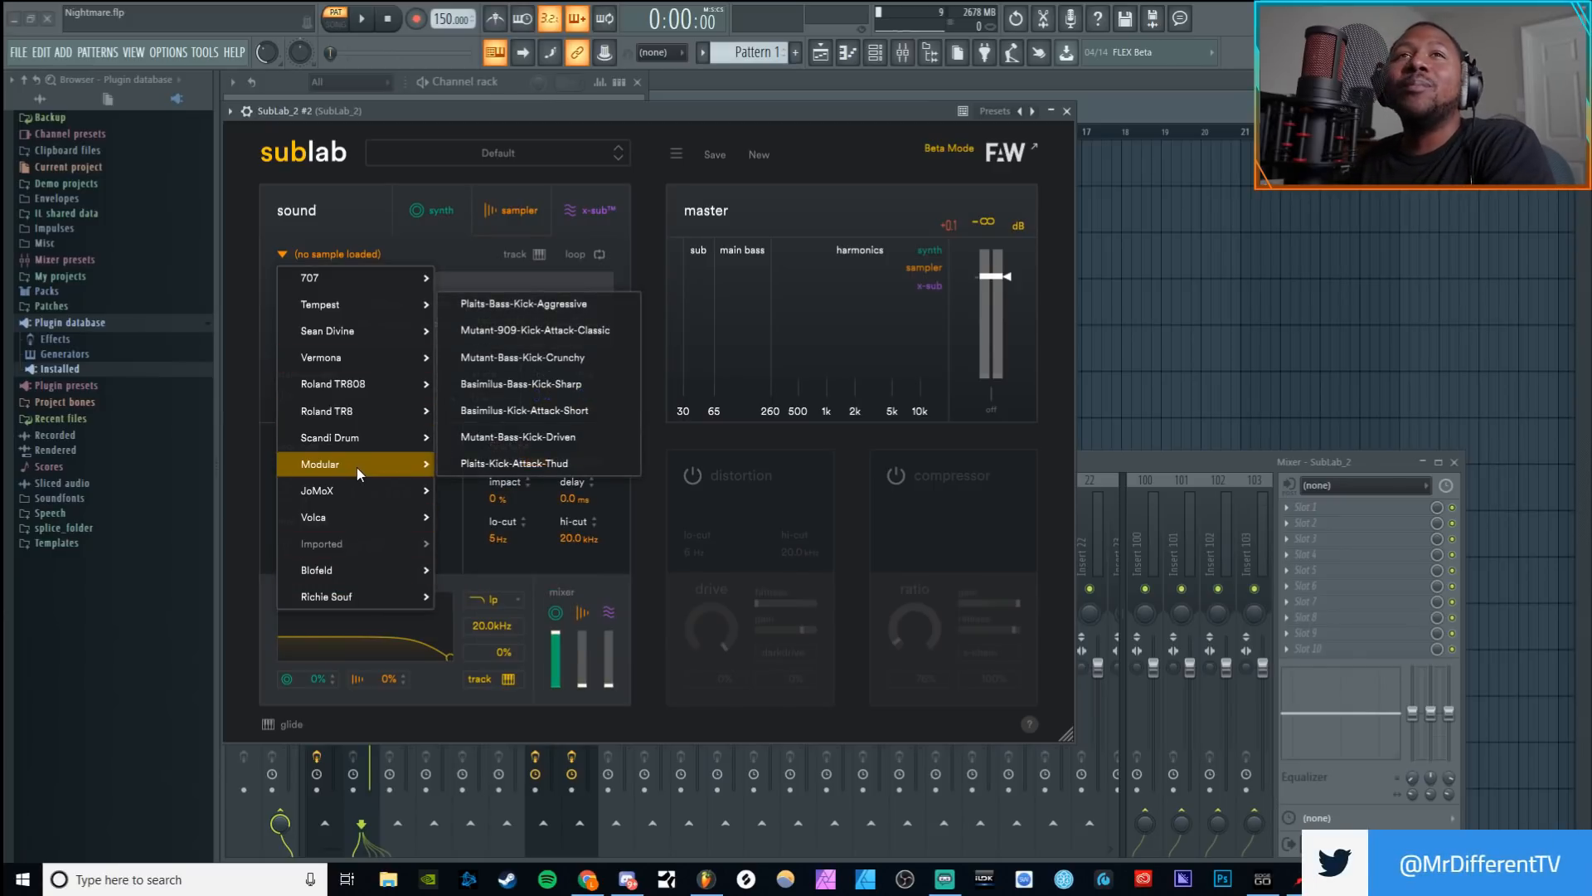
{"action": "left_click", "coordinate": [431, 425]}
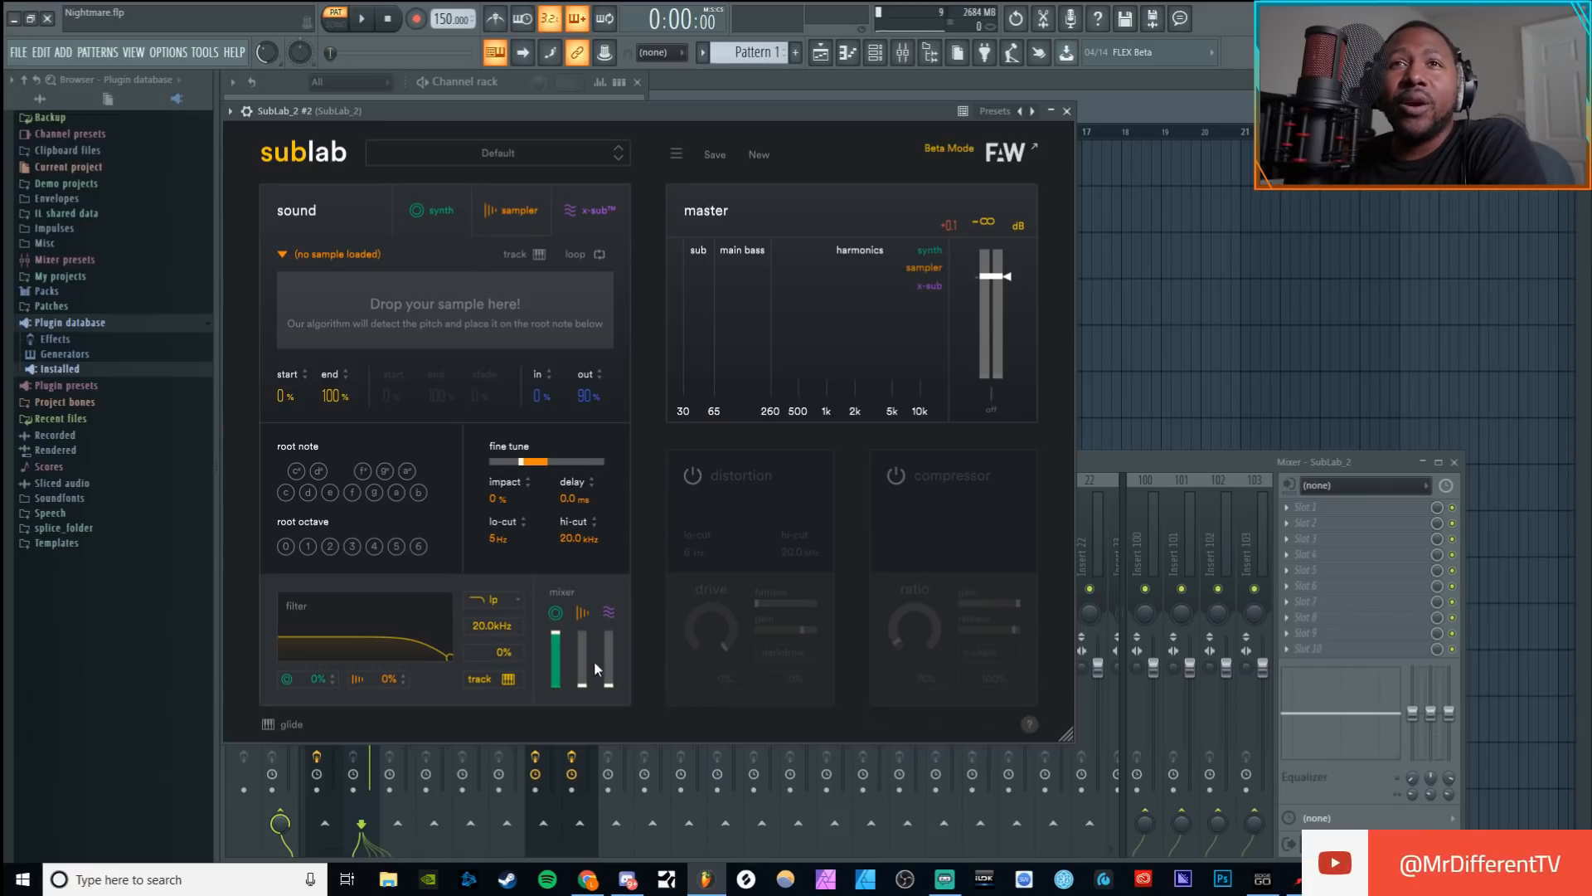
{"action": "left_click_drag", "start_coordinate": [579, 690], "coordinate": [585, 596]}
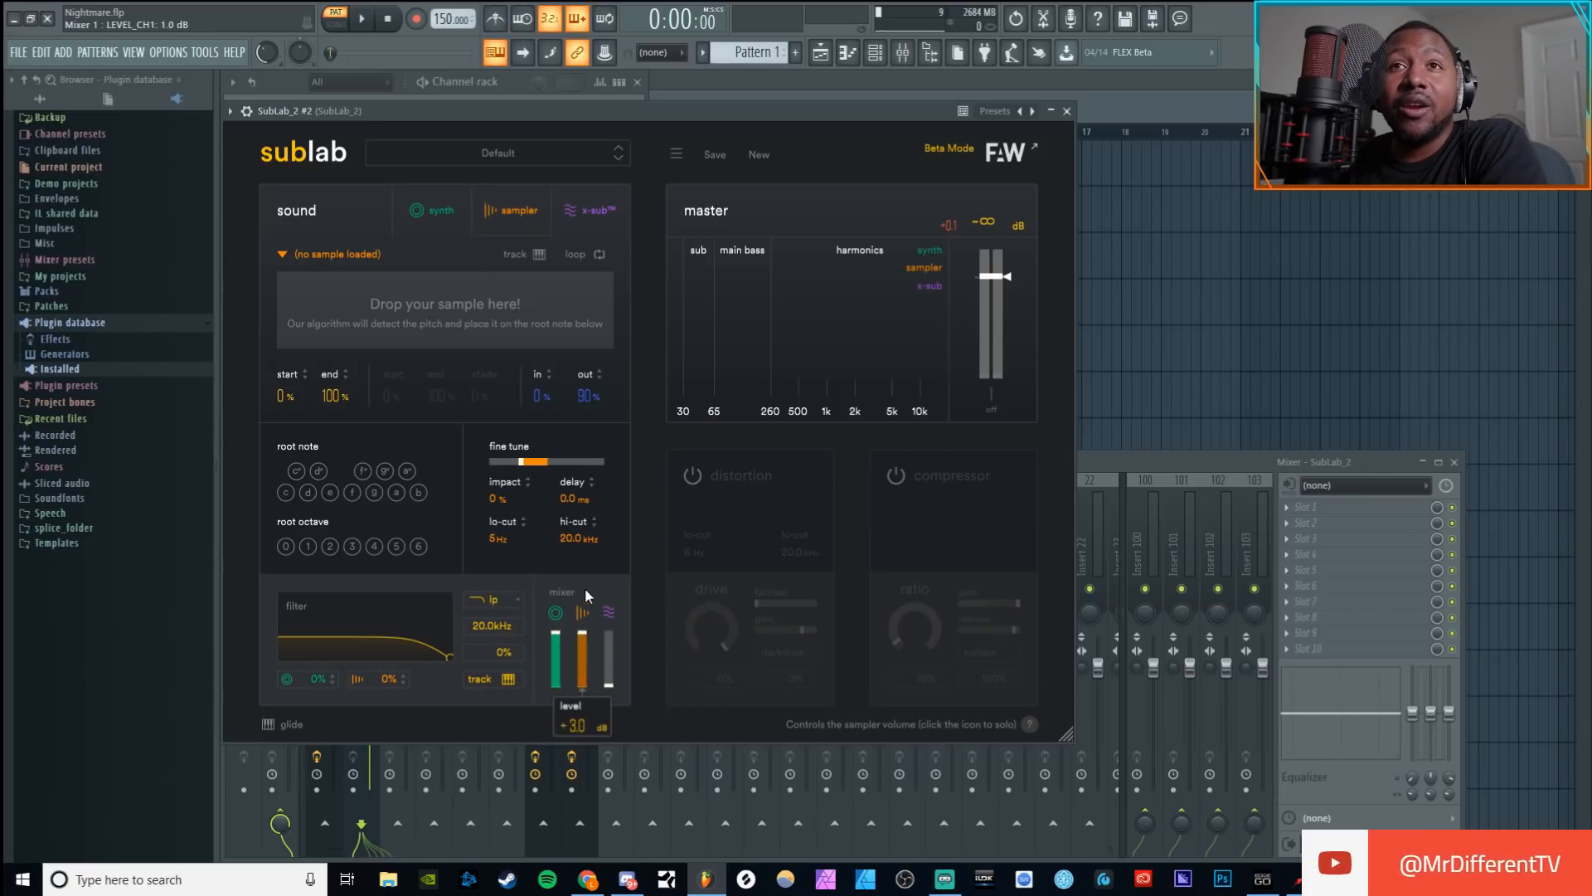
Step: Lower the x-sub harmonics level to -60.0 dB, shift the harmonics toward lower frequencies and try the lows level
{"action": "left_click", "coordinate": [579, 215]}
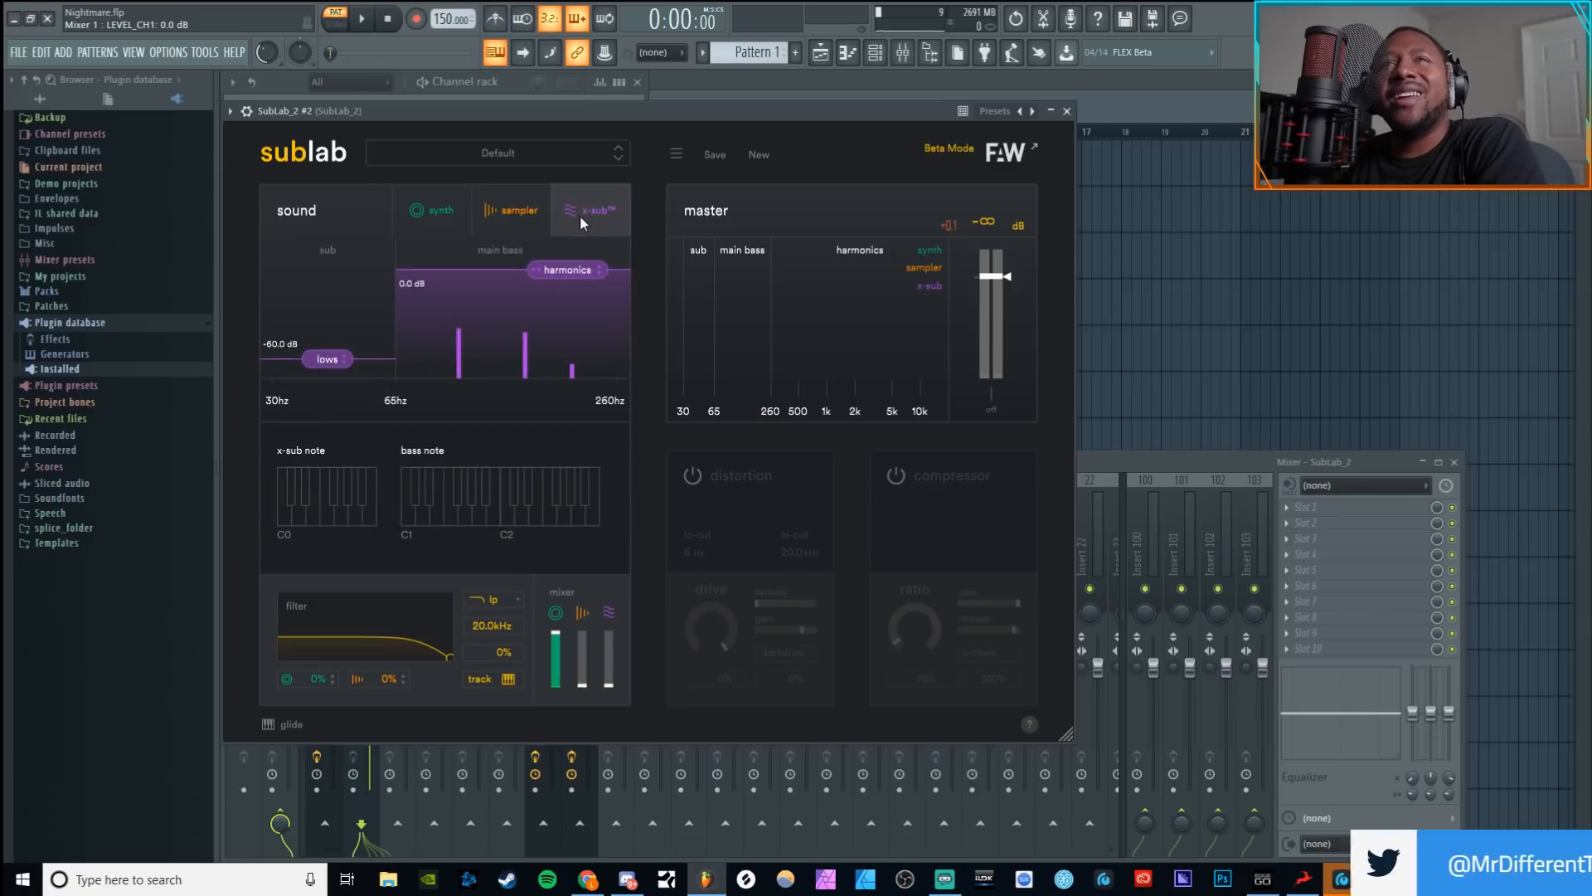
{"action": "left_click_drag", "start_coordinate": [580, 274], "coordinate": [509, 402]}
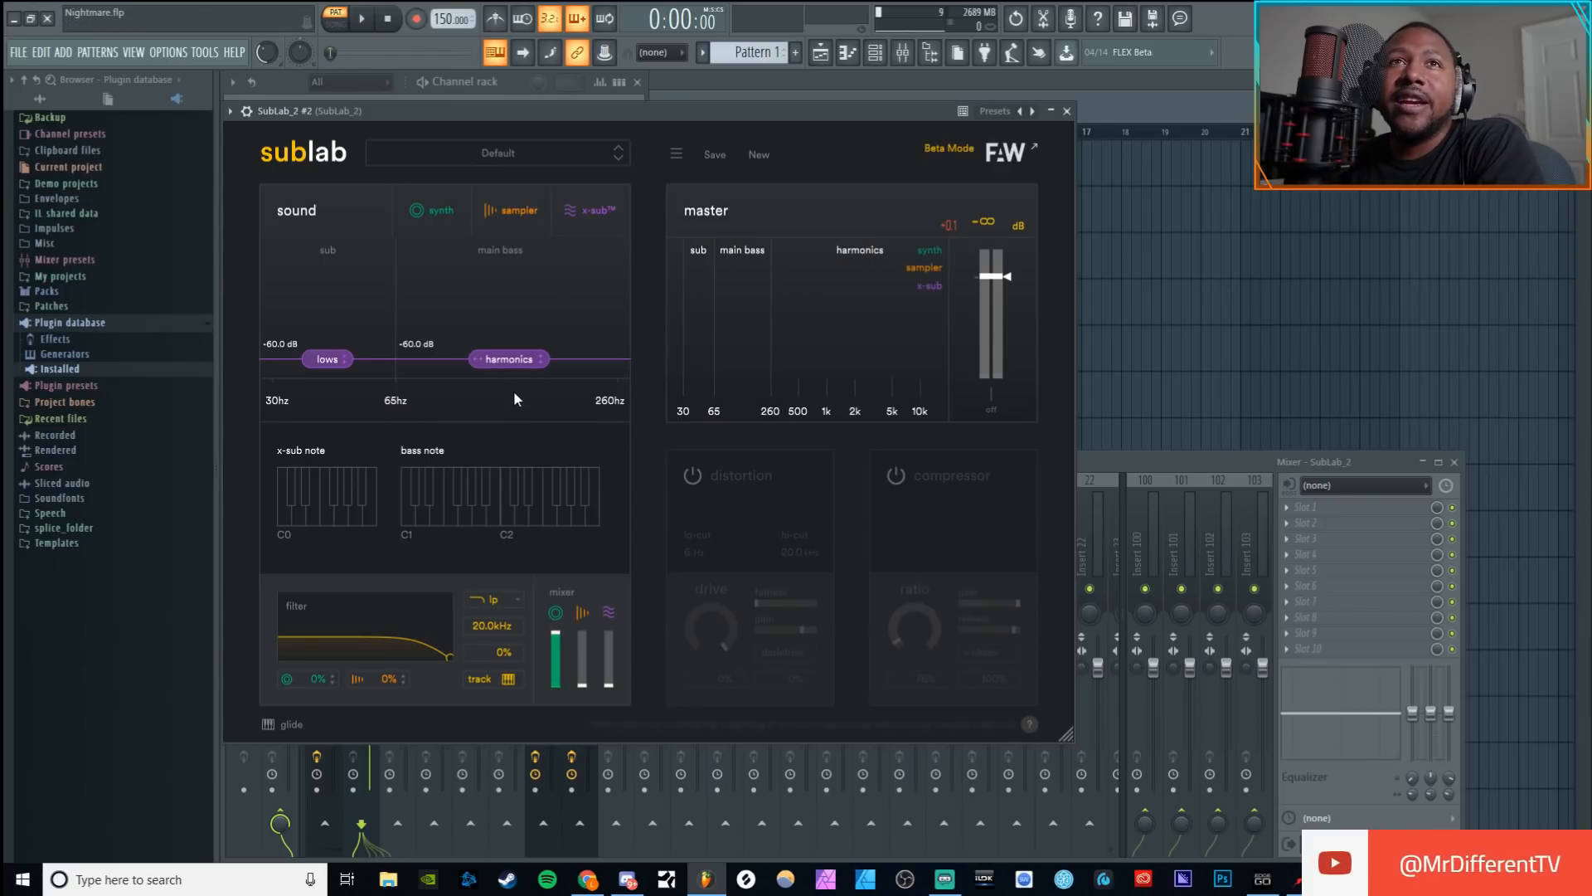
{"action": "left_click_drag", "start_coordinate": [509, 358], "coordinate": [461, 358]}
{"action": "mouse_move", "coordinate": [344, 359]}
{"action": "left_mouse_down"}
{"action": "mouse_move", "coordinate": [344, 344]}
{"action": "mouse_move", "coordinate": [343, 359]}
{"action": "left_mouse_up"}
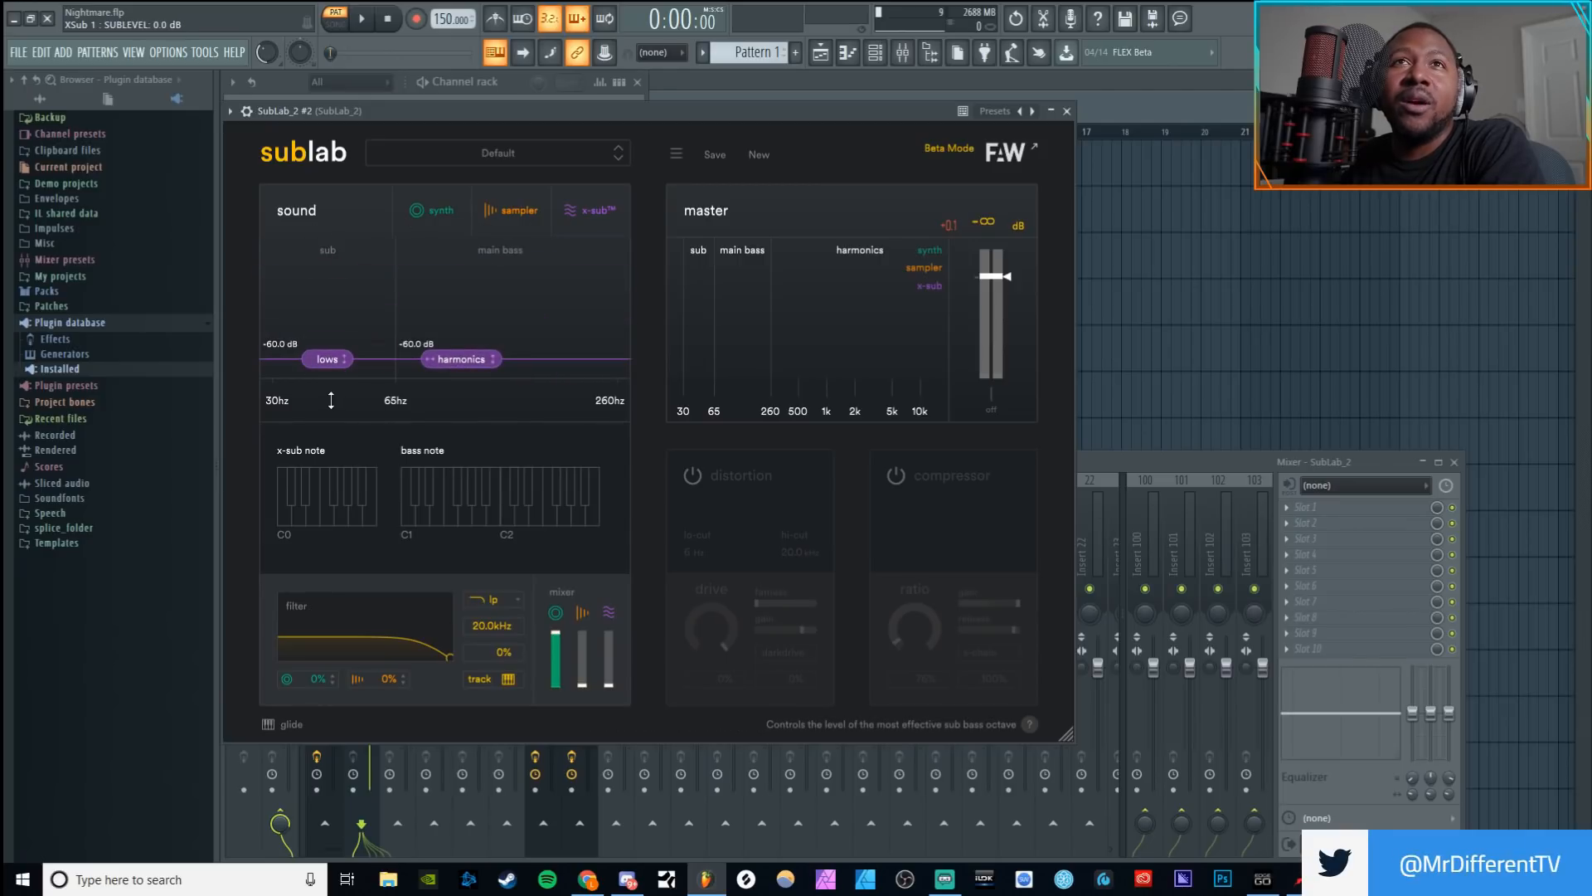
Step: With the pattern playing, set the x-sub harmonics to 0.0 dB at their lowest frequency position and the x-sub mixer level to +3.0 dB
{"action": "left_click", "coordinate": [363, 19]}
{"action": "left_click_drag", "start_coordinate": [481, 358], "coordinate": [412, 270]}
{"action": "left_click_drag", "start_coordinate": [610, 680], "coordinate": [609, 622]}
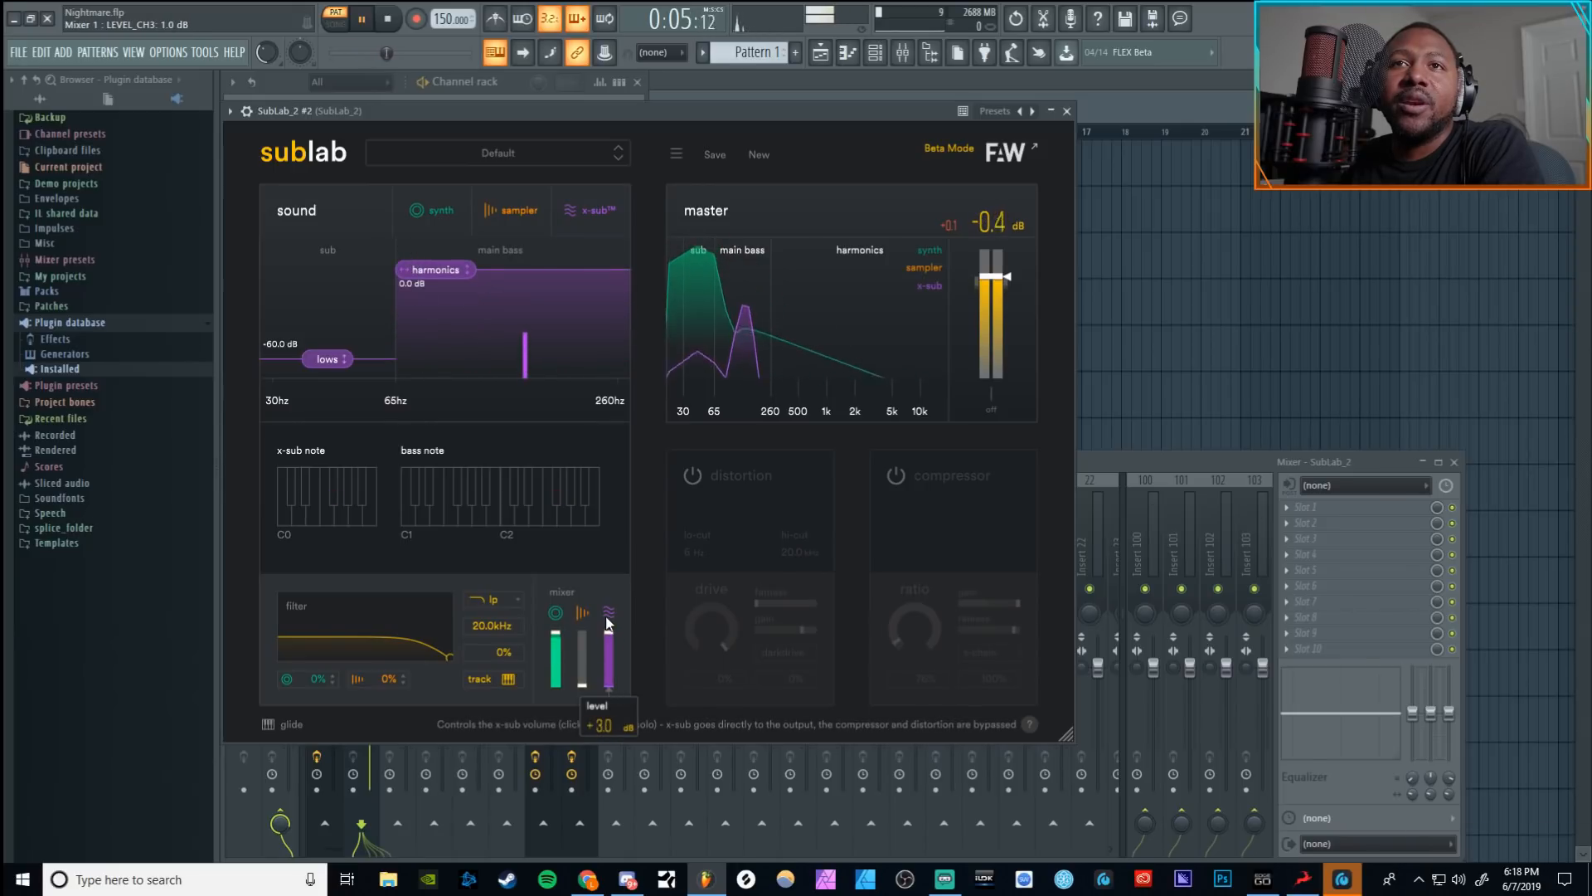
Step: Try the x-sub harmonics at their highest frequency position with raised lows, and choose the triangle wave for the synth
{"action": "left_click_drag", "start_coordinate": [437, 271], "coordinate": [611, 245]}
{"action": "left_click_drag", "start_coordinate": [335, 362], "coordinate": [338, 317]}
{"action": "left_click", "coordinate": [440, 217]}
{"action": "left_click", "coordinate": [490, 558]}
Step: Set the x-sub lows to -13.8 dB and the harmonics to -3.7 dB at a slightly lower frequency weighting, ending playback
{"action": "left_click", "coordinate": [588, 213]}
{"action": "left_click_drag", "start_coordinate": [589, 271], "coordinate": [607, 239]}
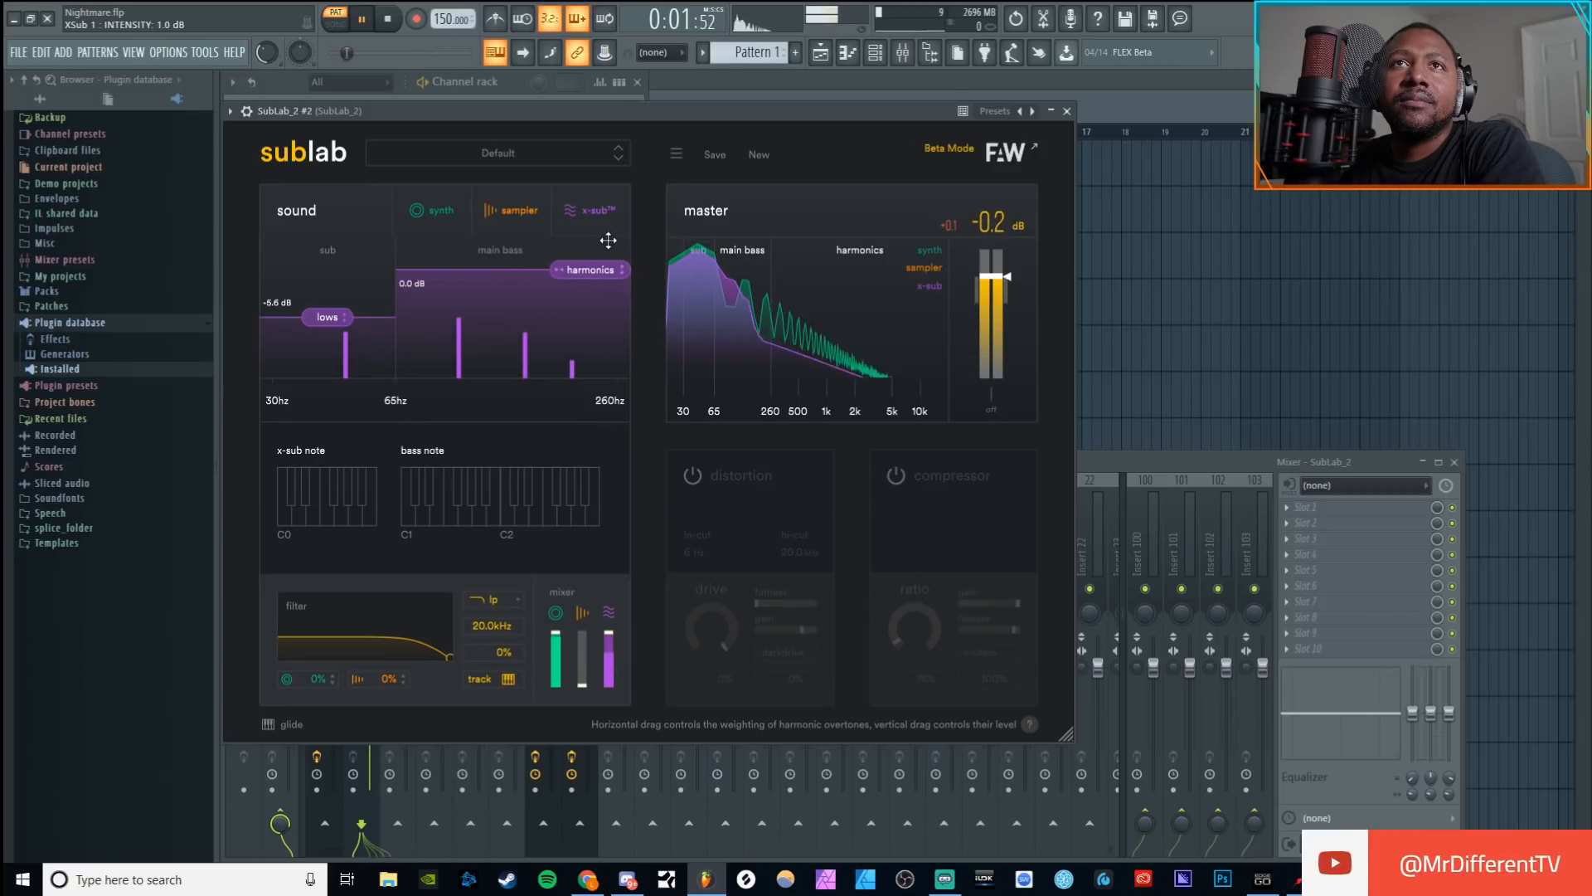
{"action": "mouse_move", "coordinate": [339, 320]}
{"action": "left_mouse_down"}
{"action": "mouse_move", "coordinate": [336, 296]}
{"action": "mouse_move", "coordinate": [336, 347]}
{"action": "left_mouse_up"}
{"action": "left_click_drag", "start_coordinate": [590, 269], "coordinate": [540, 304]}
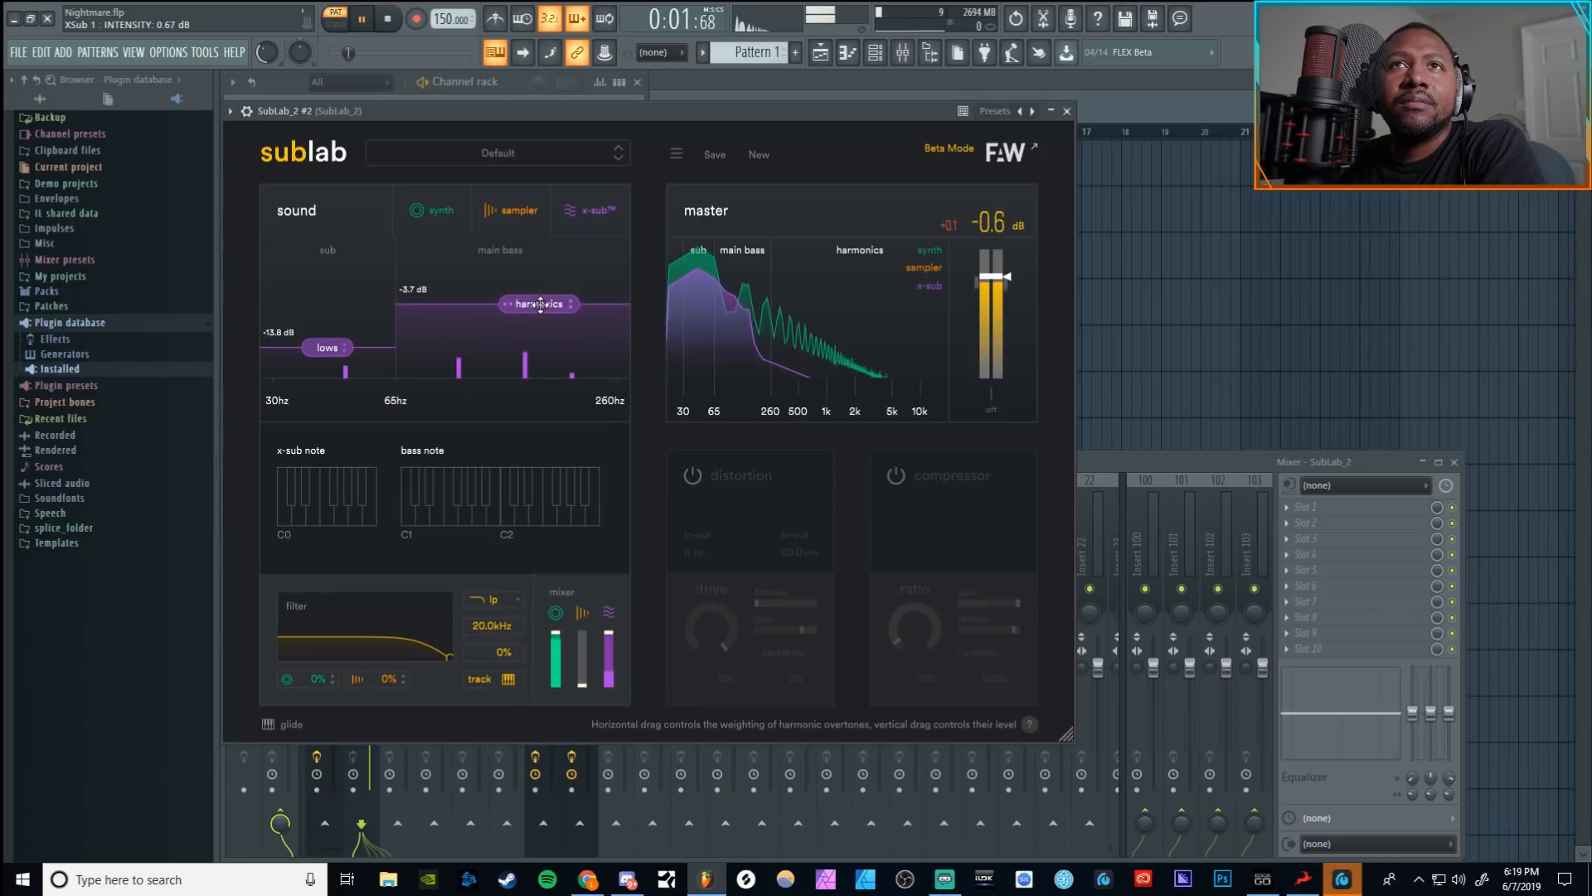
{"action": "left_click", "coordinate": [388, 20]}
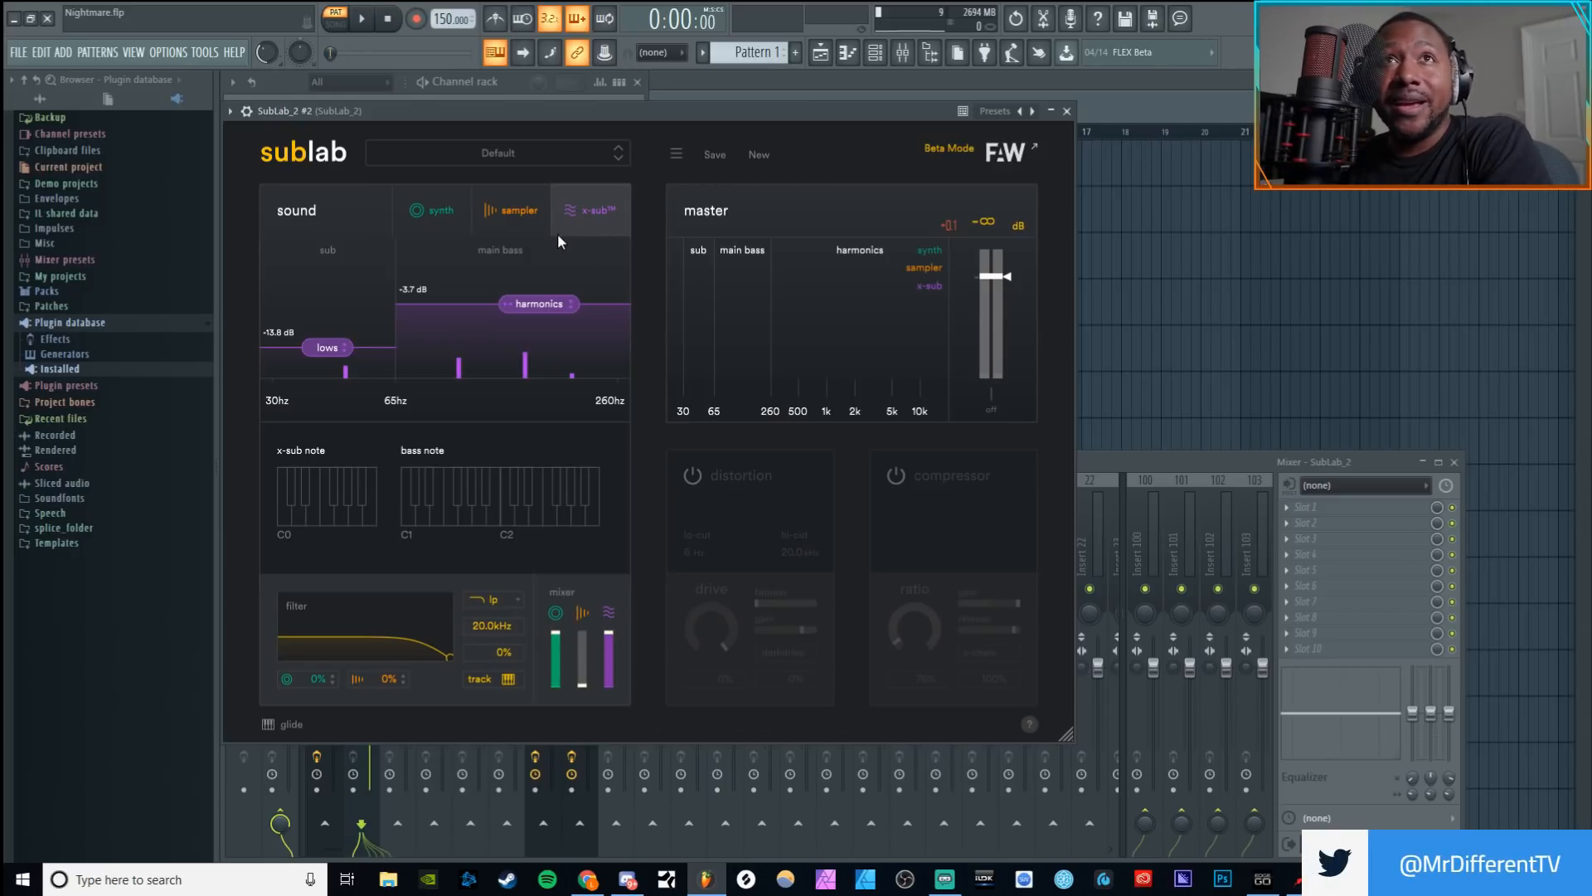
Step: Turn on the distortion and, with the pattern playing, set its oscillator amount to 45% and its drive to 0.75
{"action": "left_click", "coordinate": [441, 222]}
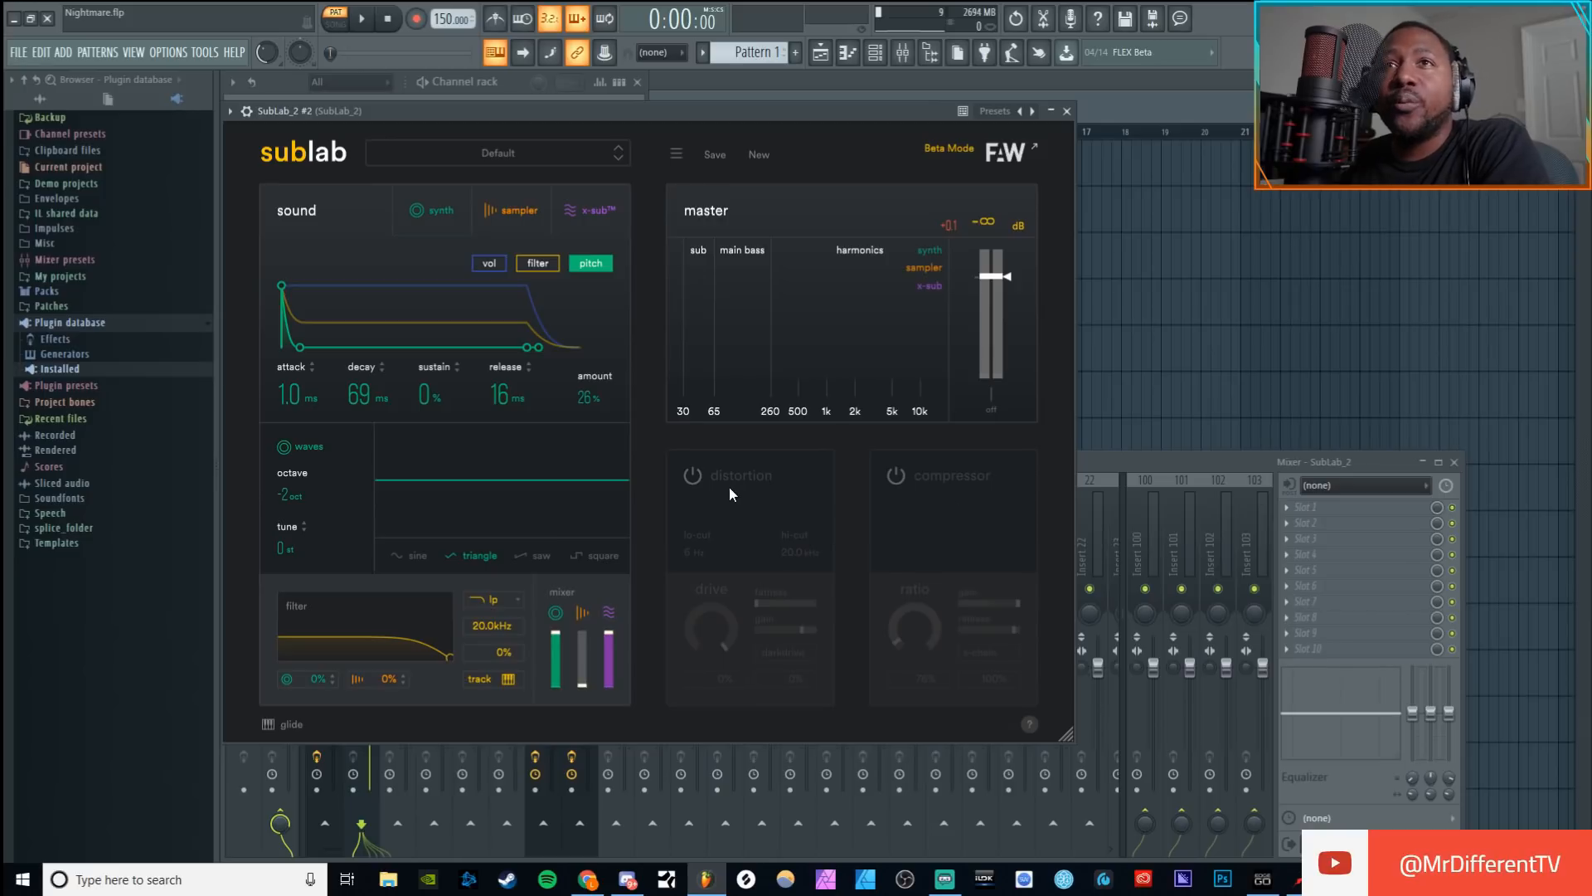
{"action": "left_click", "coordinate": [694, 475]}
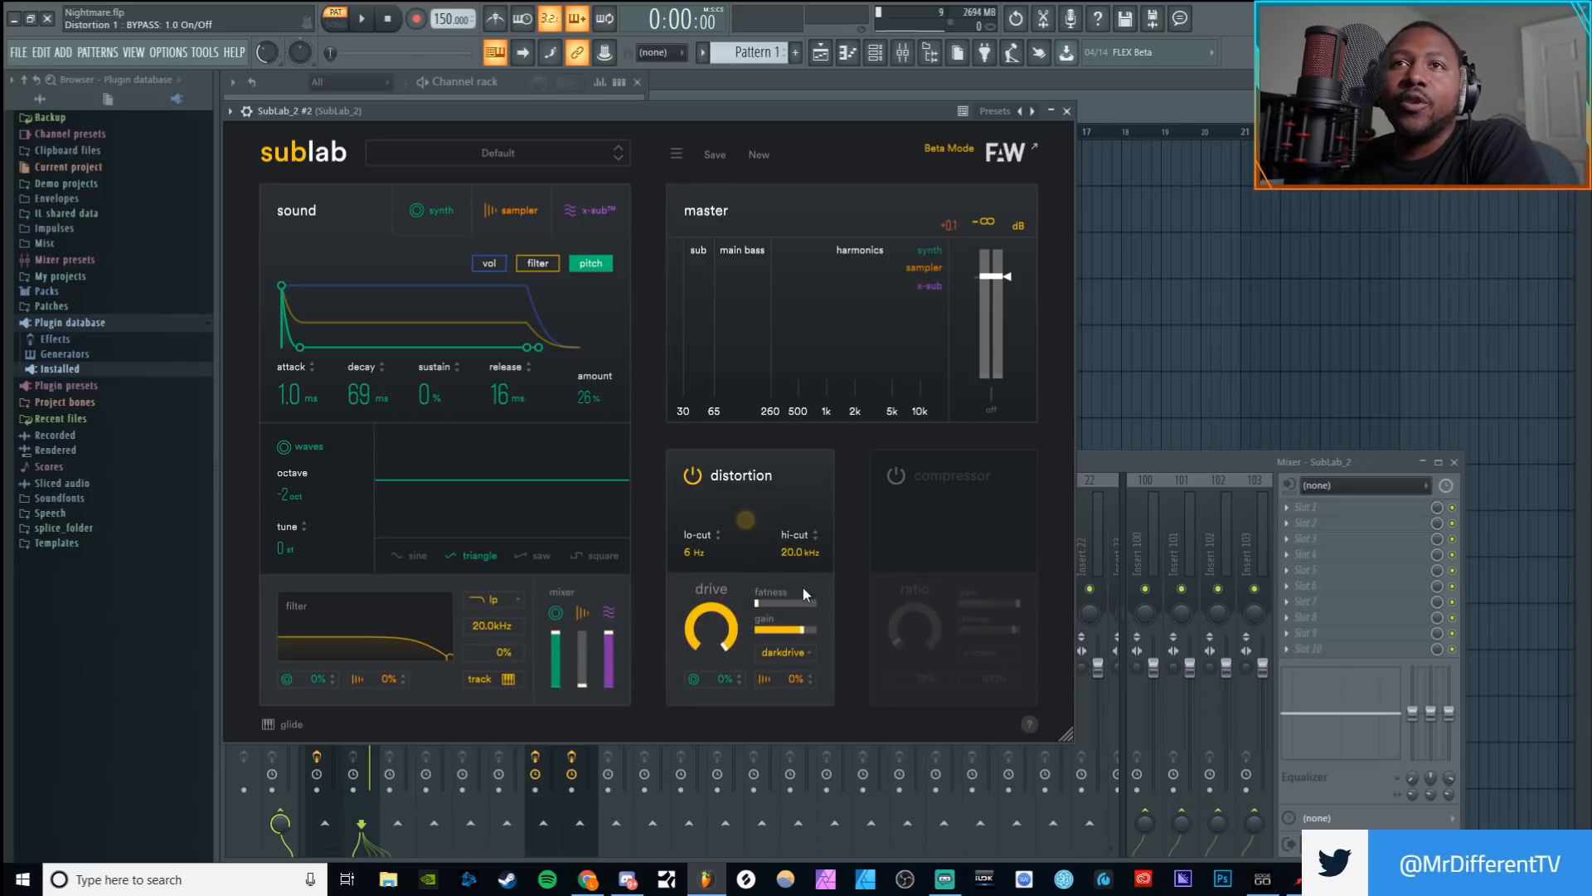
{"action": "left_click", "coordinate": [778, 654]}
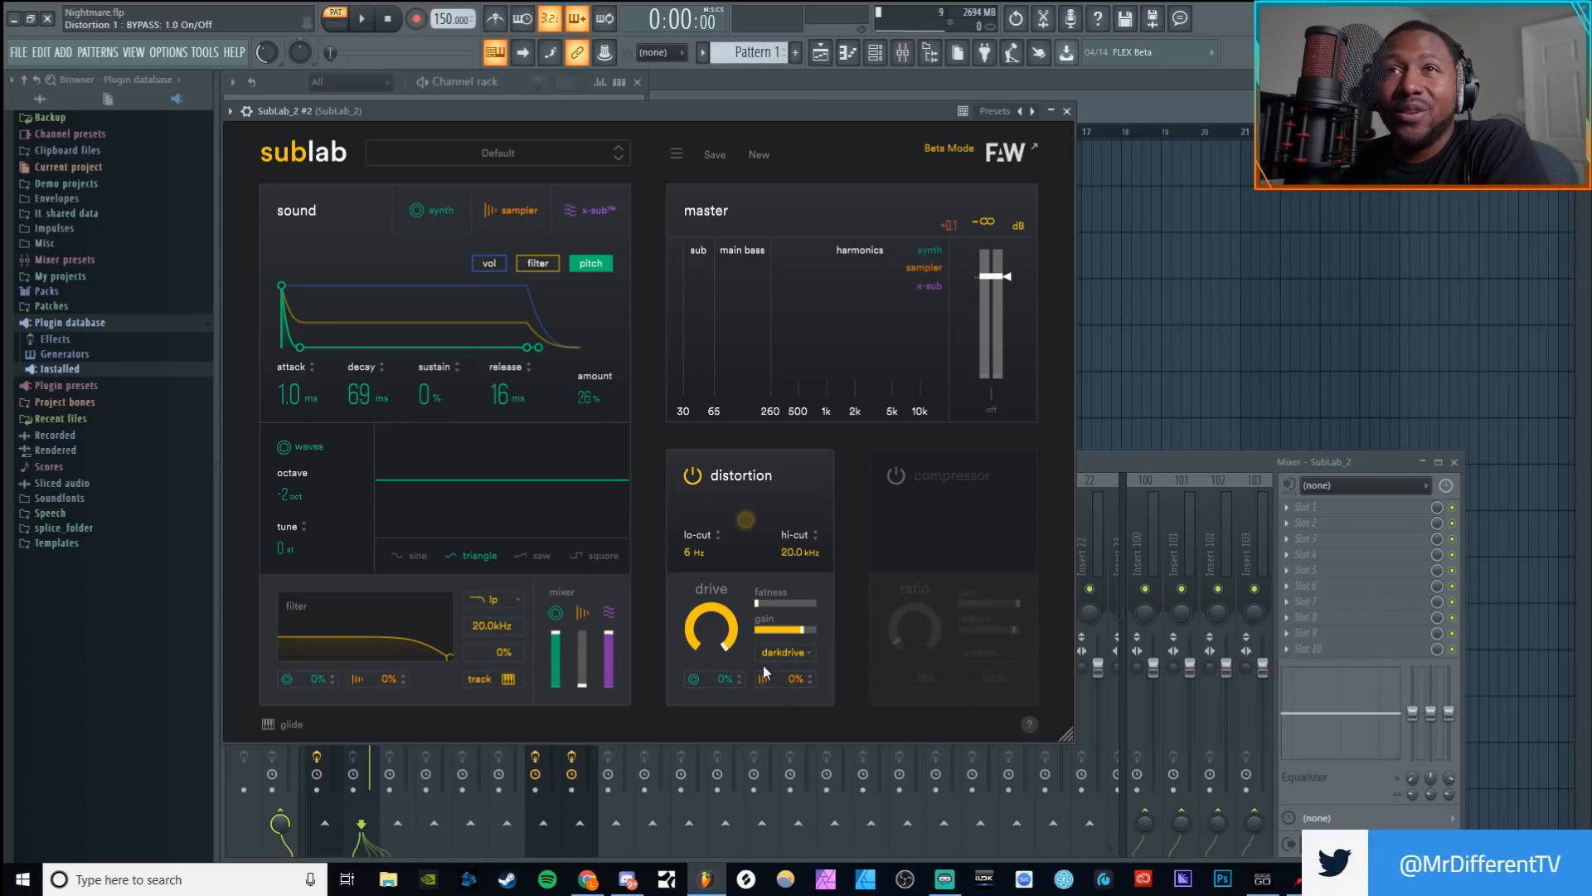
{"action": "key", "text": "space"}
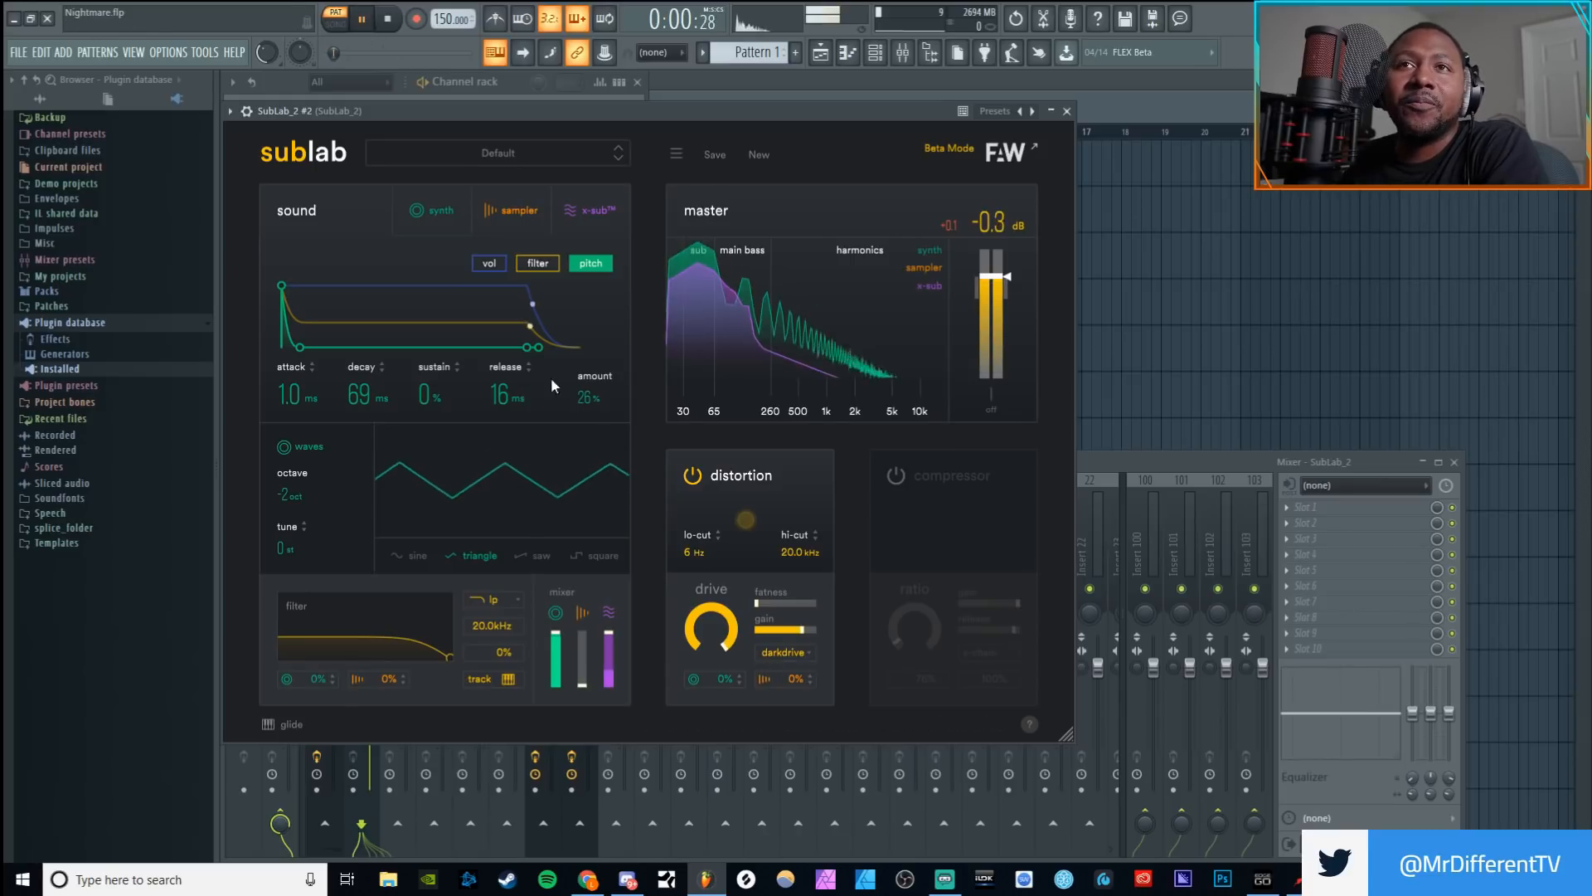
{"action": "mouse_move", "coordinate": [721, 678]}
{"action": "left_mouse_down"}
{"action": "mouse_move", "coordinate": [715, 659]}
{"action": "mouse_move", "coordinate": [711, 680]}
{"action": "left_mouse_up"}
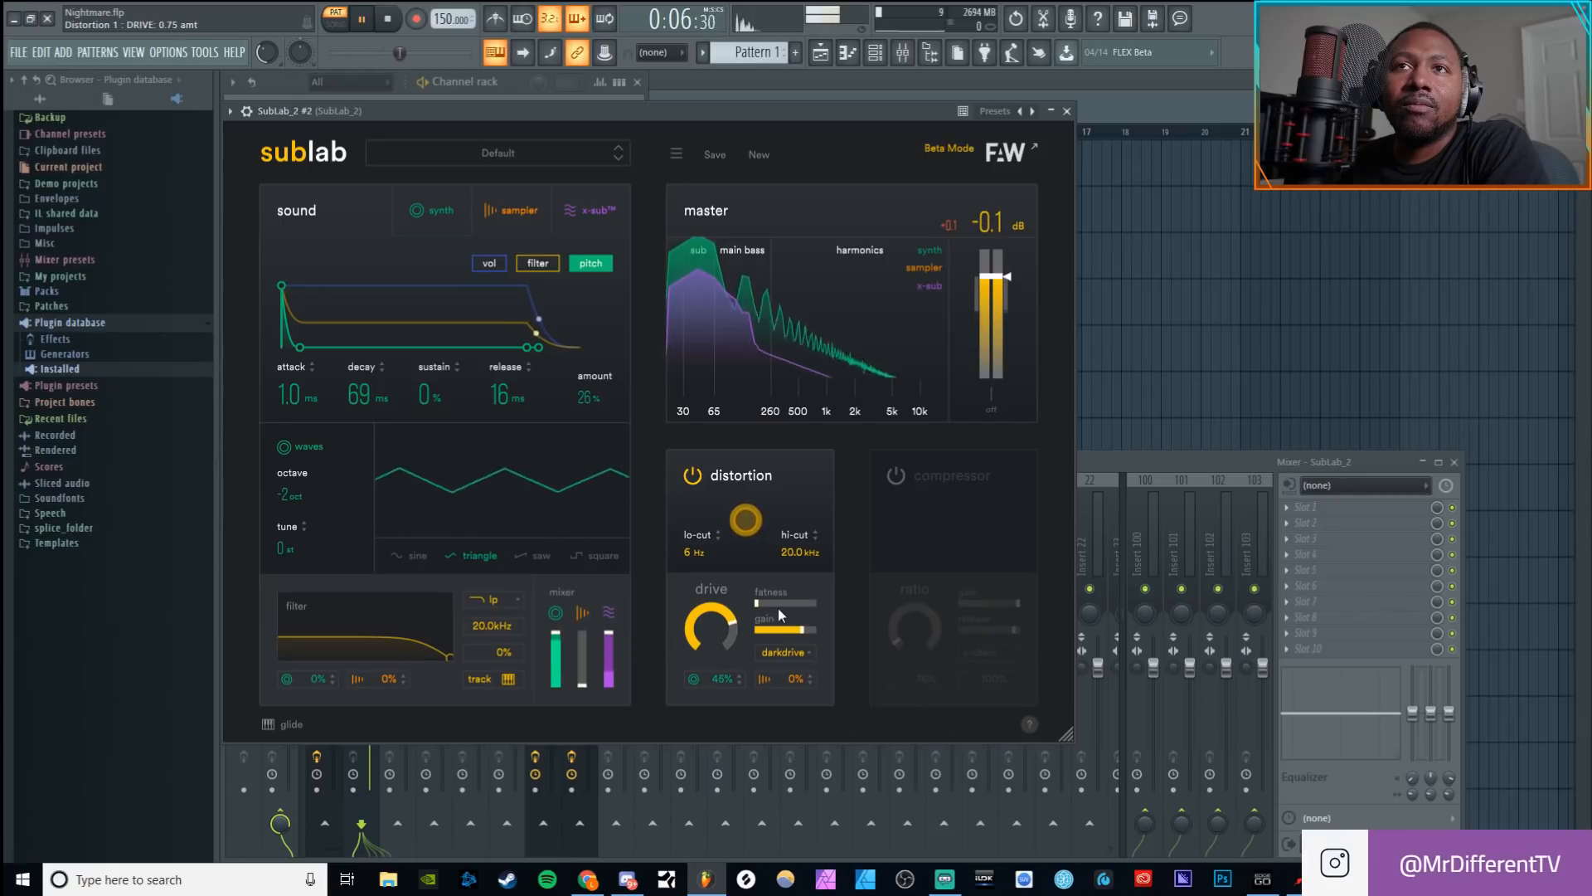
Step: Try the darkdrive distortion with fatness at 0.58, and audition the overdrive and grunge types against the playing pattern
{"action": "left_click_drag", "start_coordinate": [758, 601], "coordinate": [794, 607]}
{"action": "left_click", "coordinate": [802, 653]}
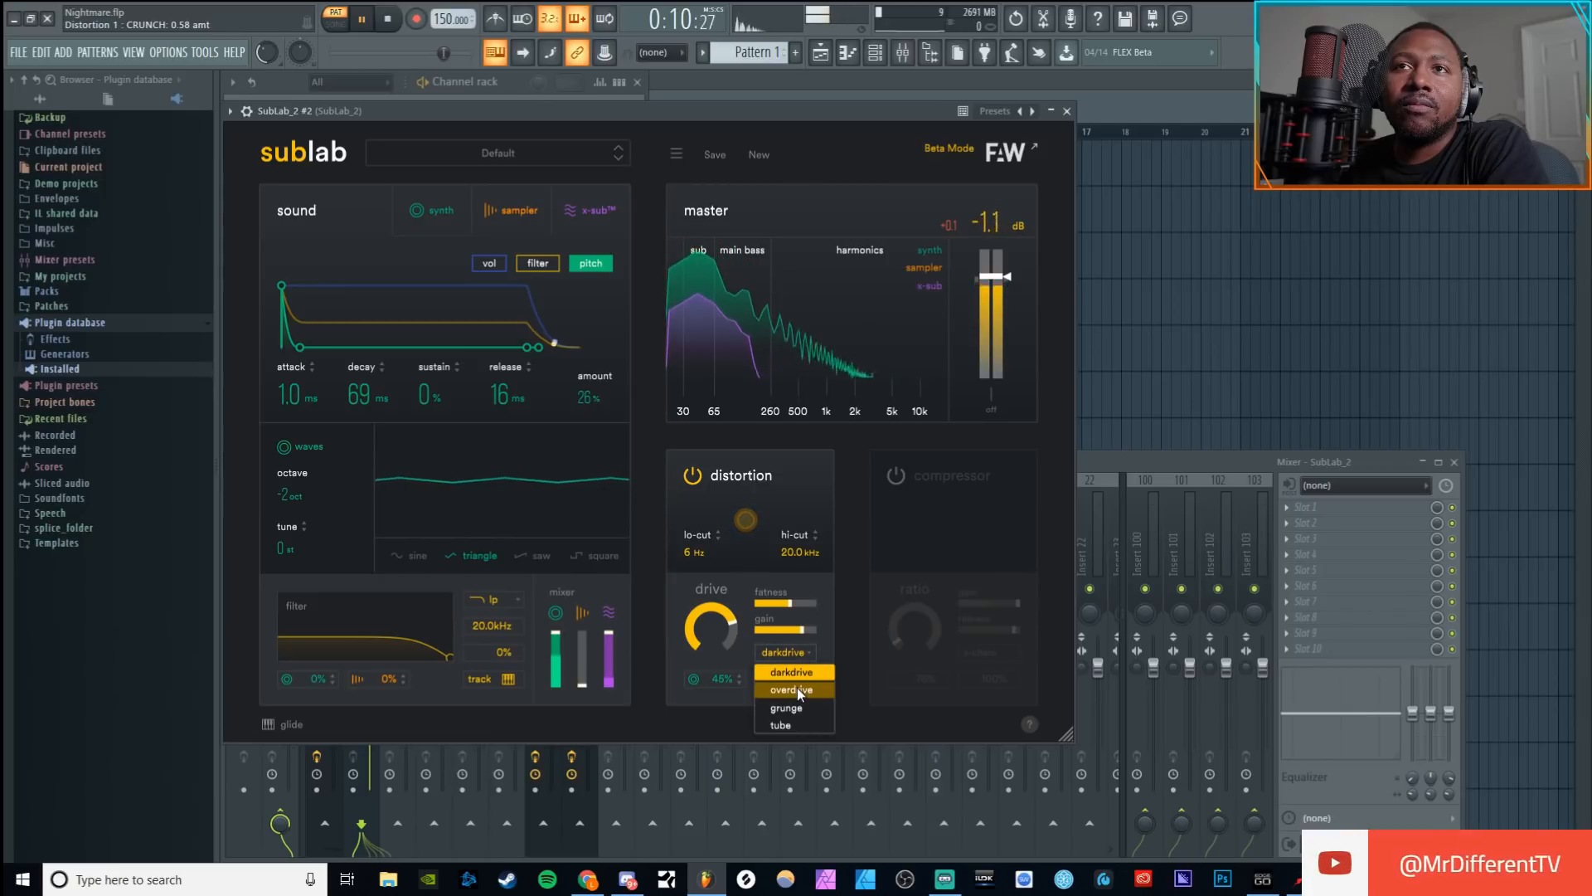
{"action": "left_click", "coordinate": [798, 689]}
{"action": "mouse_move", "coordinate": [788, 606]}
{"action": "left_mouse_down"}
{"action": "mouse_move", "coordinate": [770, 604]}
{"action": "mouse_move", "coordinate": [803, 611]}
{"action": "left_mouse_up"}
{"action": "left_click", "coordinate": [793, 654]}
{"action": "left_click", "coordinate": [789, 710]}
Step: Set the distortion type to tube with reduced heat and gain and a 31% oscillator amount, and compare it against bypass
{"action": "mouse_move", "coordinate": [798, 603]}
{"action": "left_mouse_down"}
{"action": "mouse_move", "coordinate": [720, 640]}
{"action": "mouse_move", "coordinate": [720, 626]}
{"action": "mouse_move", "coordinate": [786, 632]}
{"action": "left_mouse_up"}
{"action": "left_click", "coordinate": [788, 653]}
{"action": "left_click", "coordinate": [790, 726]}
{"action": "left_click_drag", "start_coordinate": [731, 676], "coordinate": [730, 680]}
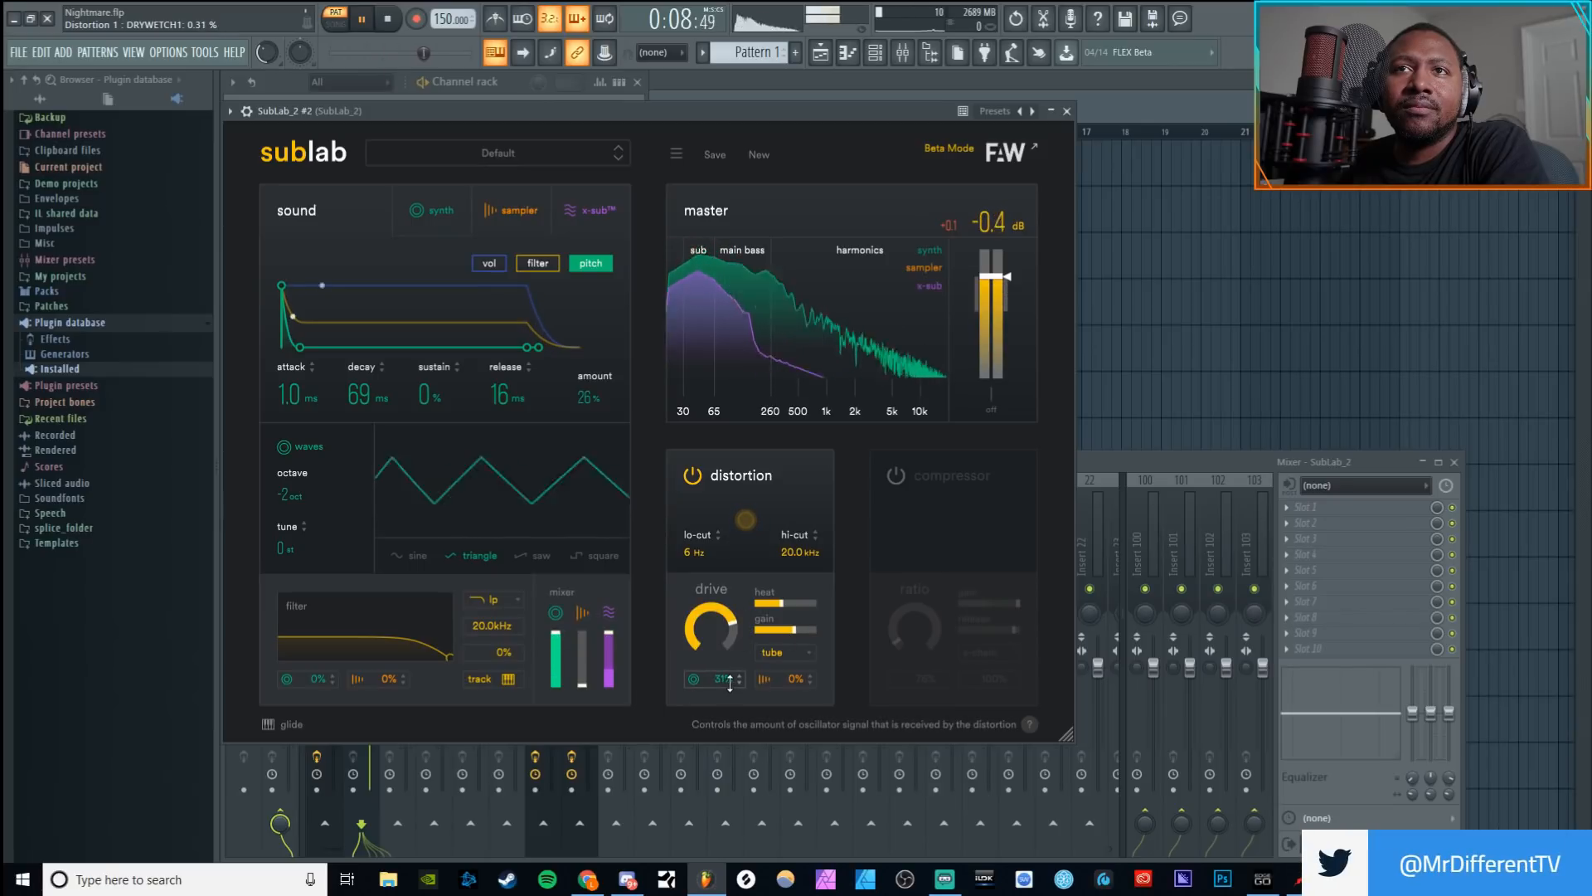
{"action": "left_click", "coordinate": [694, 472]}
{"action": "left_click", "coordinate": [693, 472]}
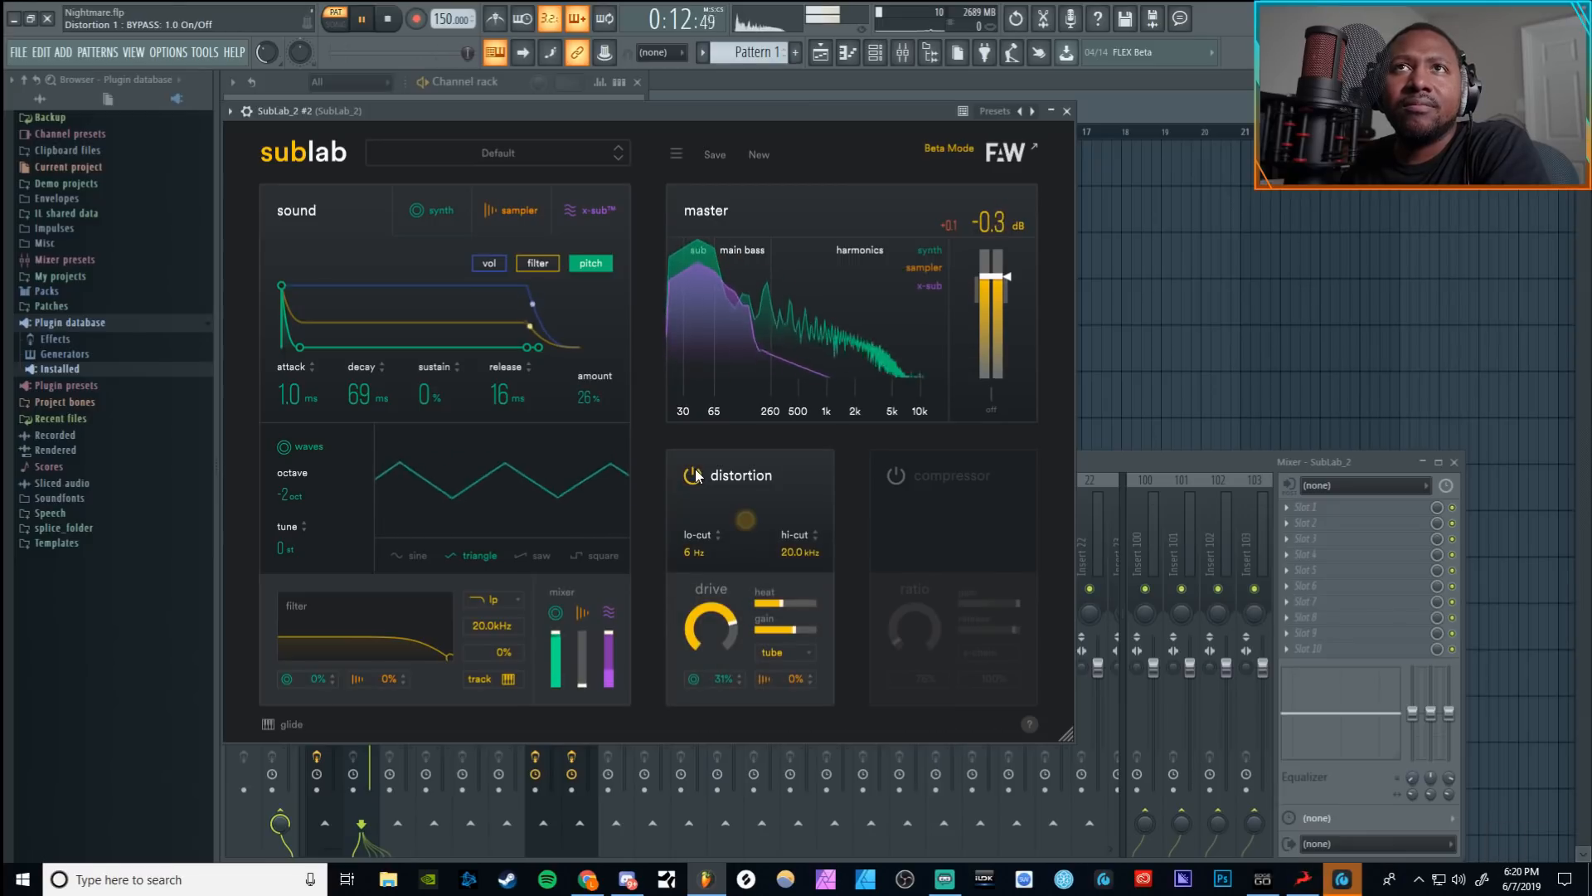
{"action": "left_click", "coordinate": [389, 19]}
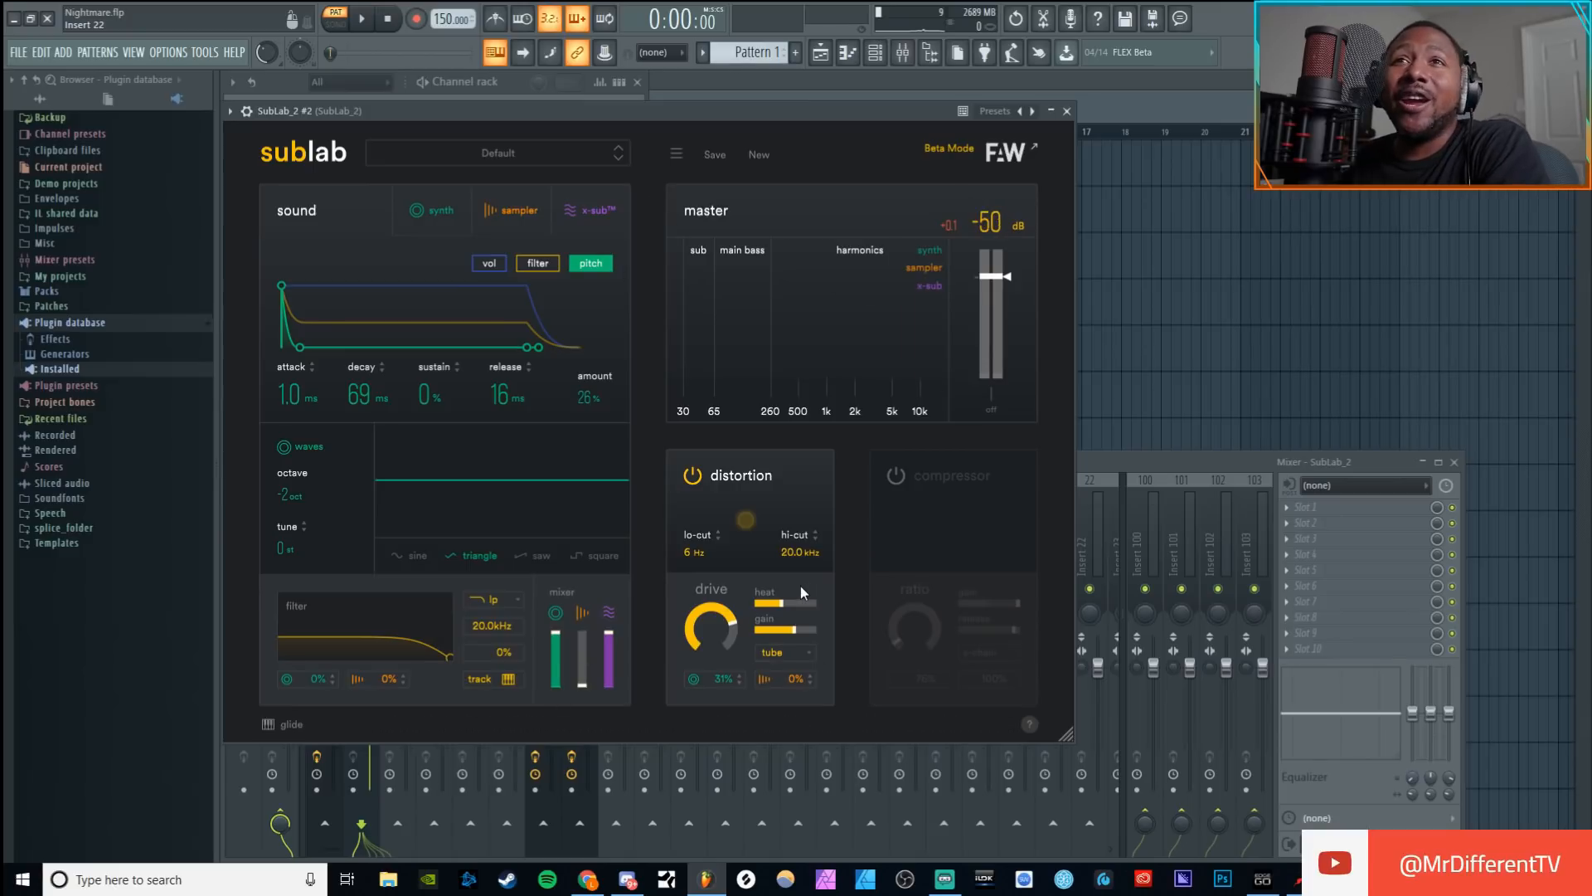
Step: Turn on the compressor with a -22 dB threshold, 100% oscillator amount and 0.87 dB output gain, raising the ratio and shortening the release
{"action": "left_click", "coordinate": [896, 480]}
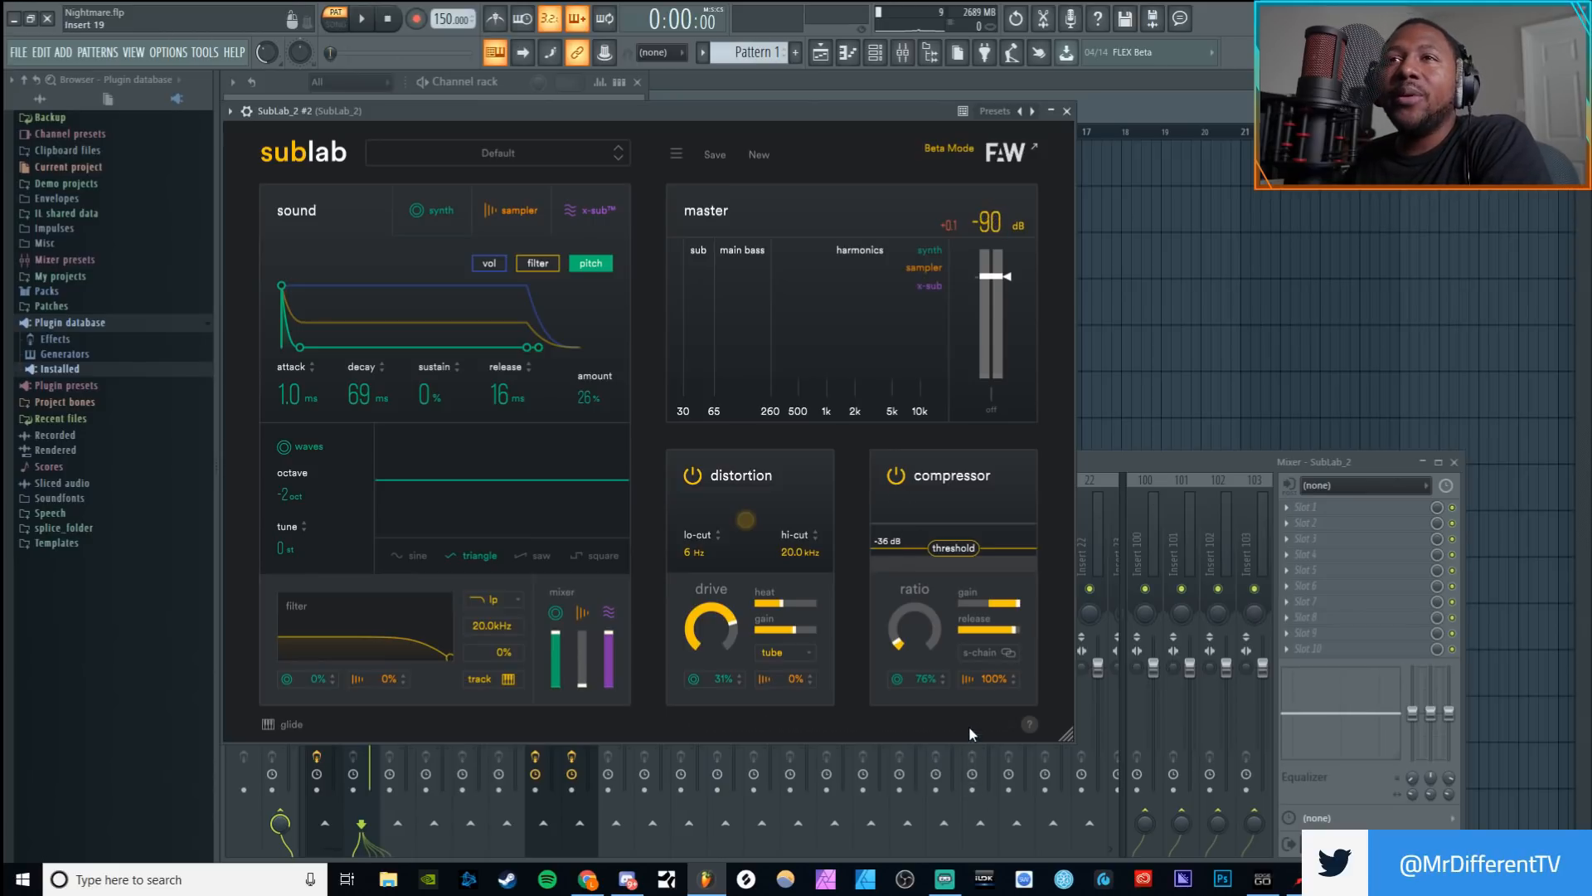
{"action": "left_click", "coordinate": [1006, 652]}
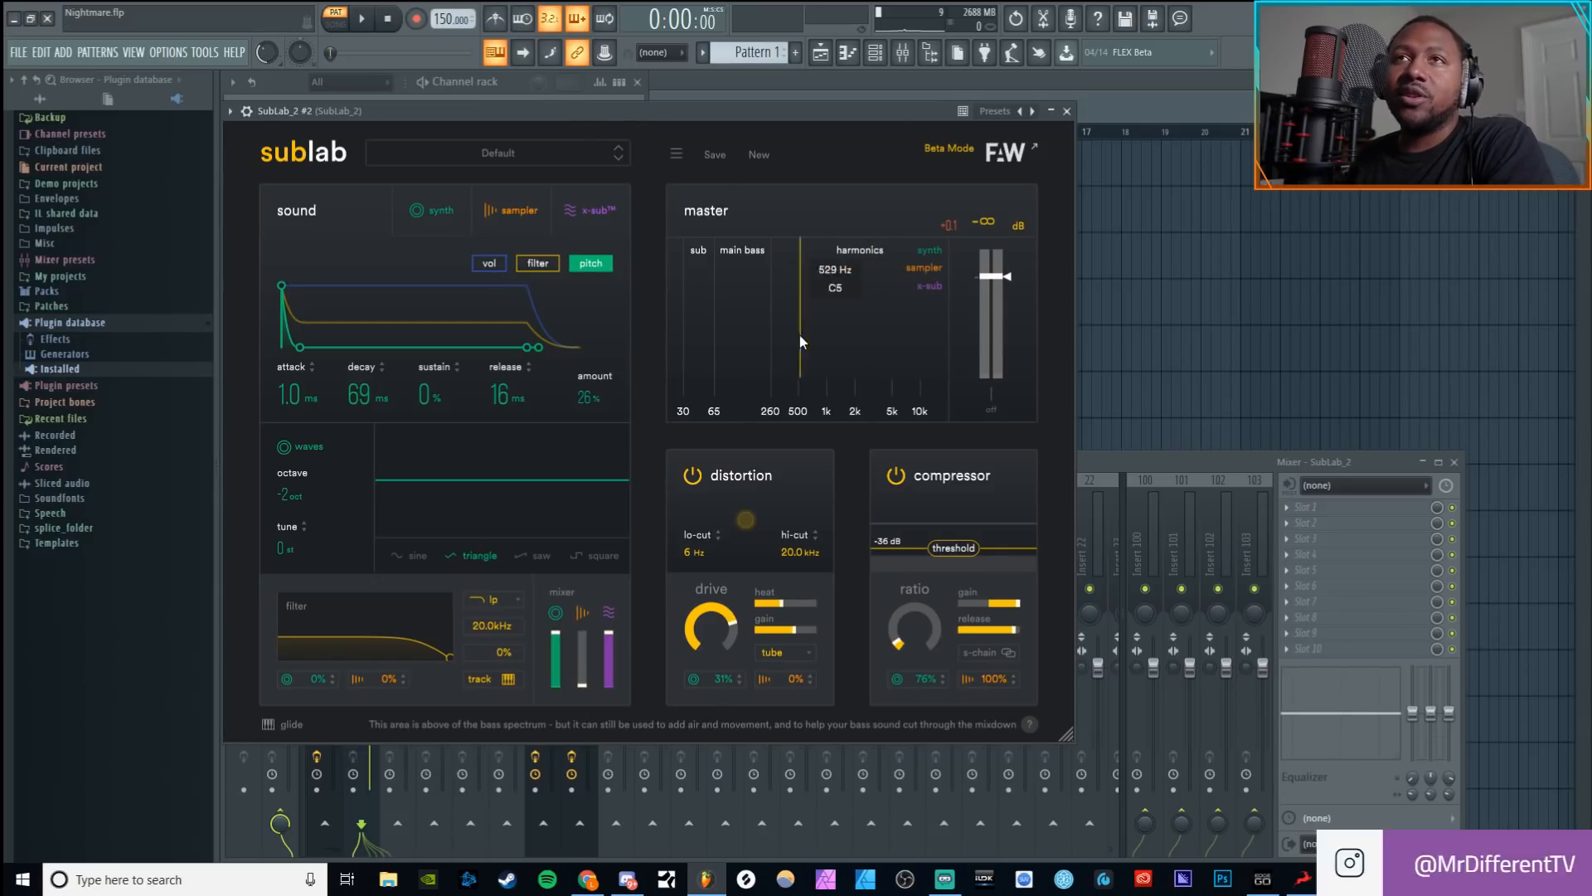
{"action": "left_click", "coordinate": [362, 18]}
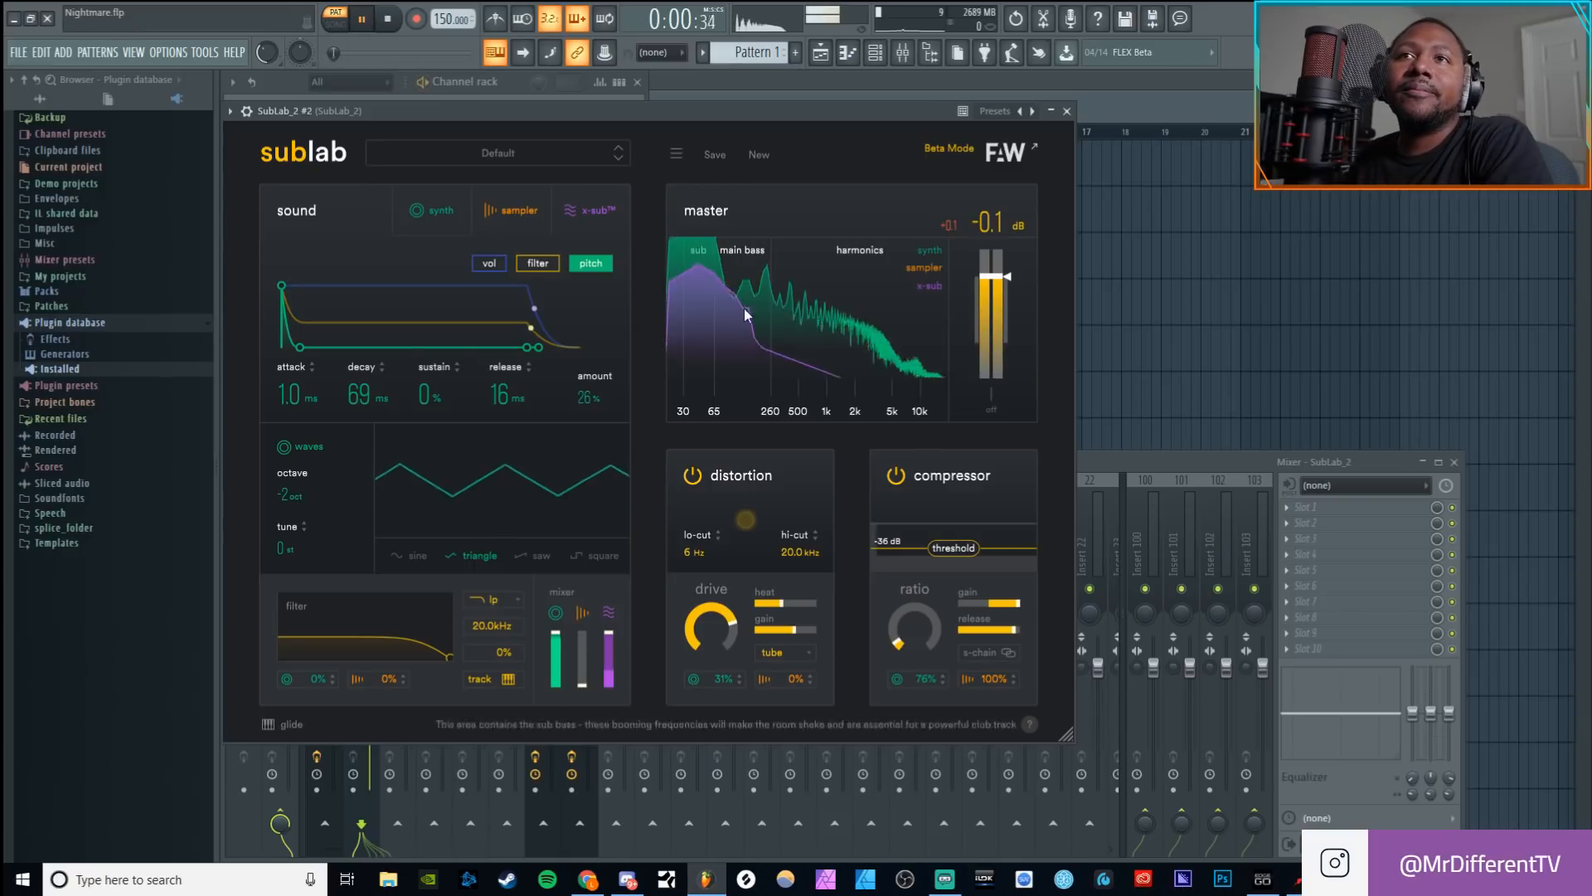
{"action": "left_click_drag", "start_coordinate": [952, 548], "coordinate": [942, 539]}
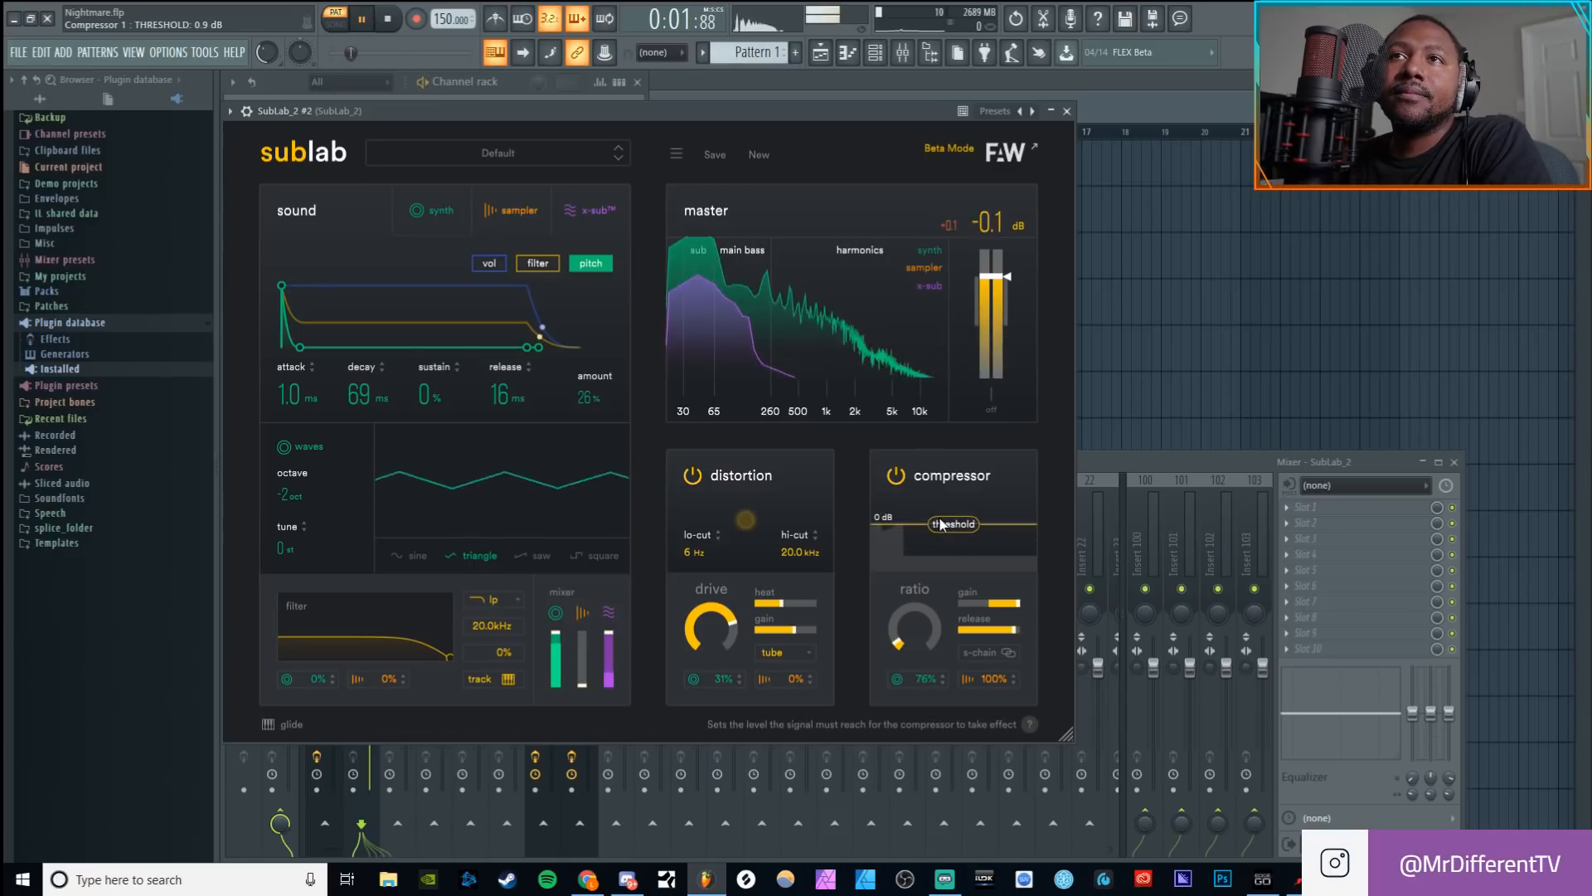
{"action": "left_click_drag", "start_coordinate": [929, 634], "coordinate": [920, 576]}
{"action": "left_click_drag", "start_coordinate": [931, 678], "coordinate": [1012, 606]}
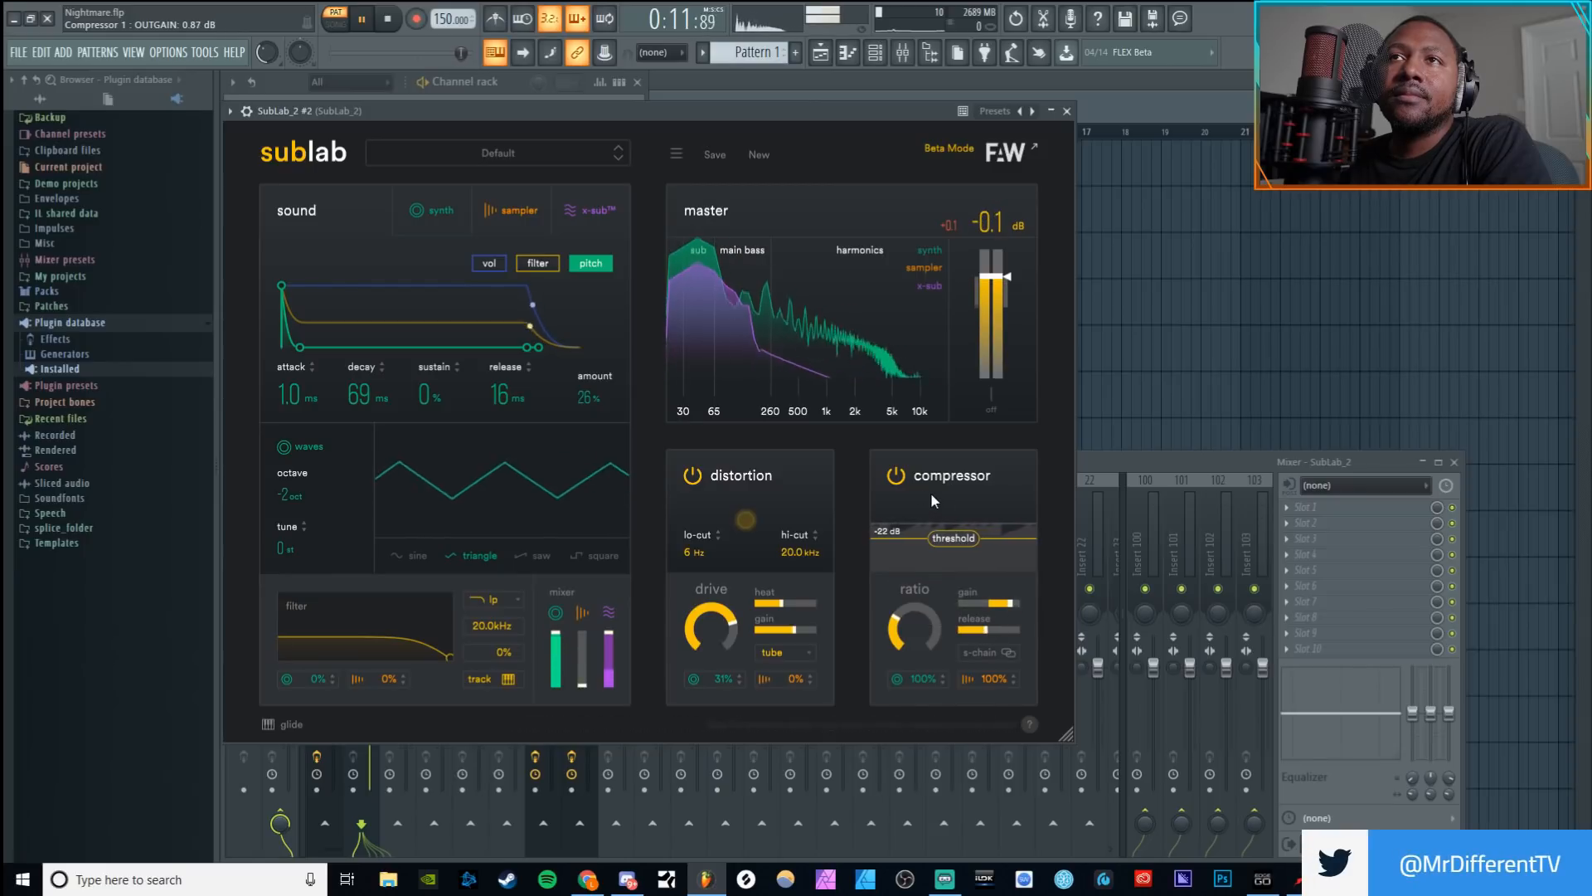
Step: Compare the playing bass with the compressor bypassed and active, leaving it on, and stop playback
{"action": "left_click", "coordinate": [897, 477]}
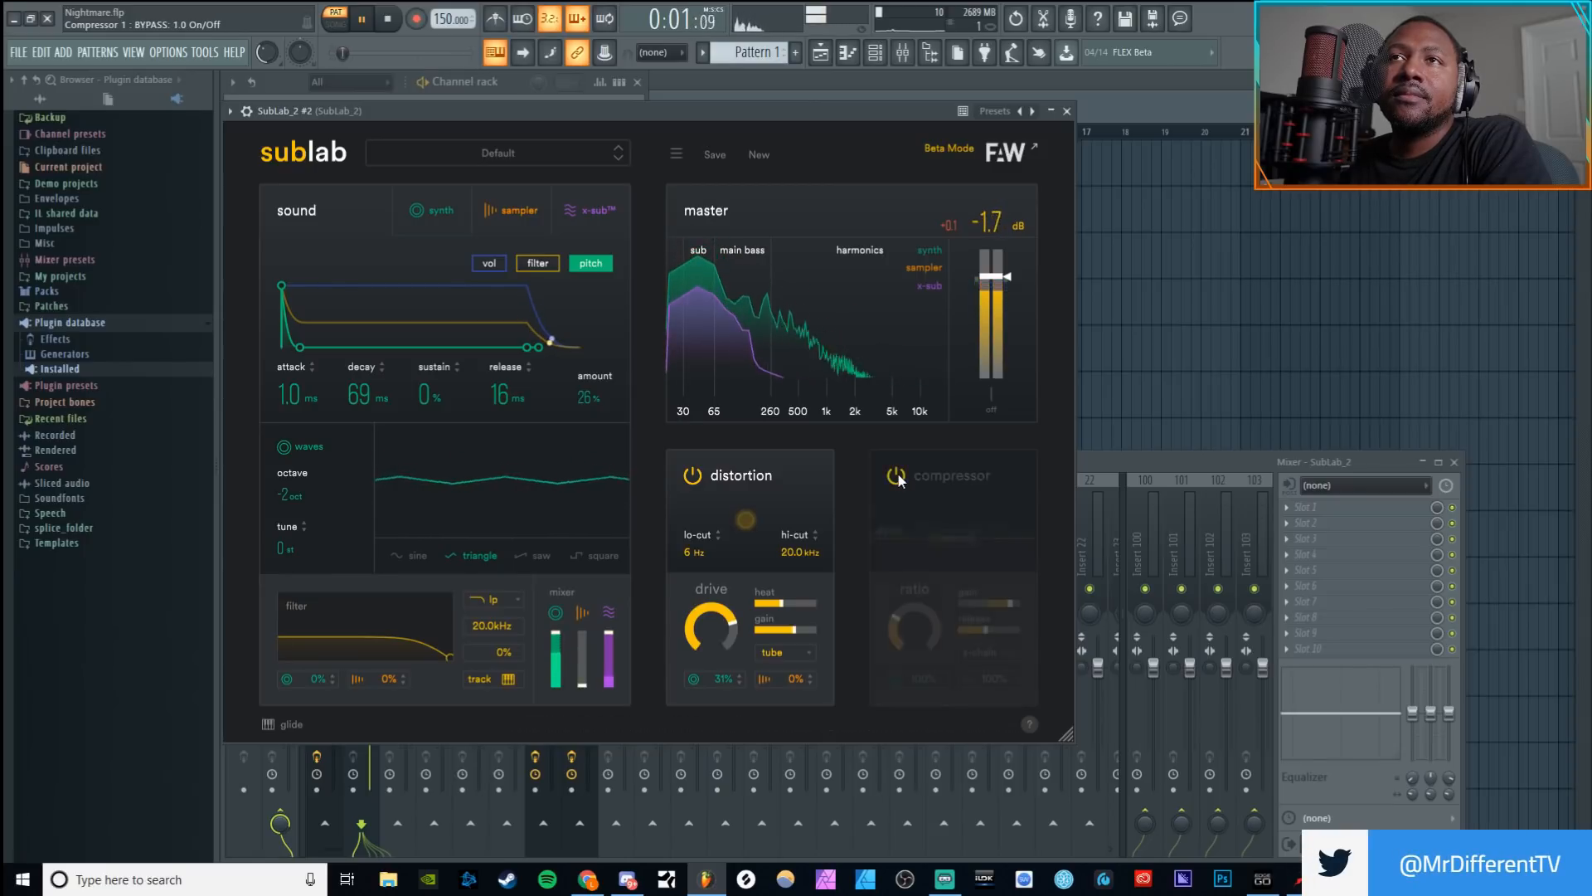
{"action": "left_click", "coordinate": [897, 476]}
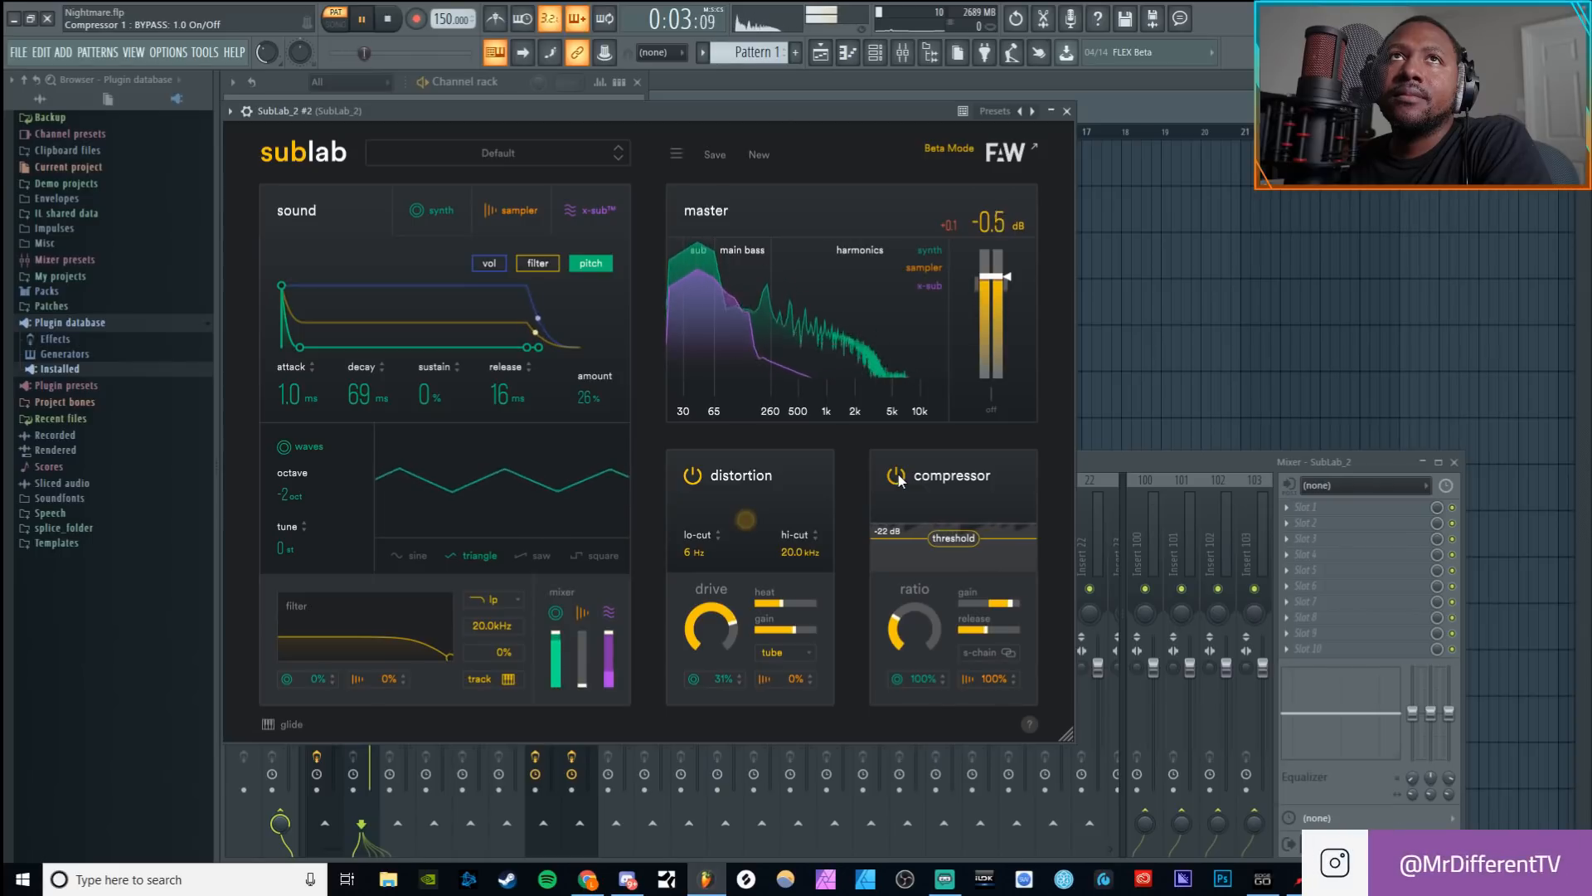
{"action": "left_click", "coordinate": [897, 476]}
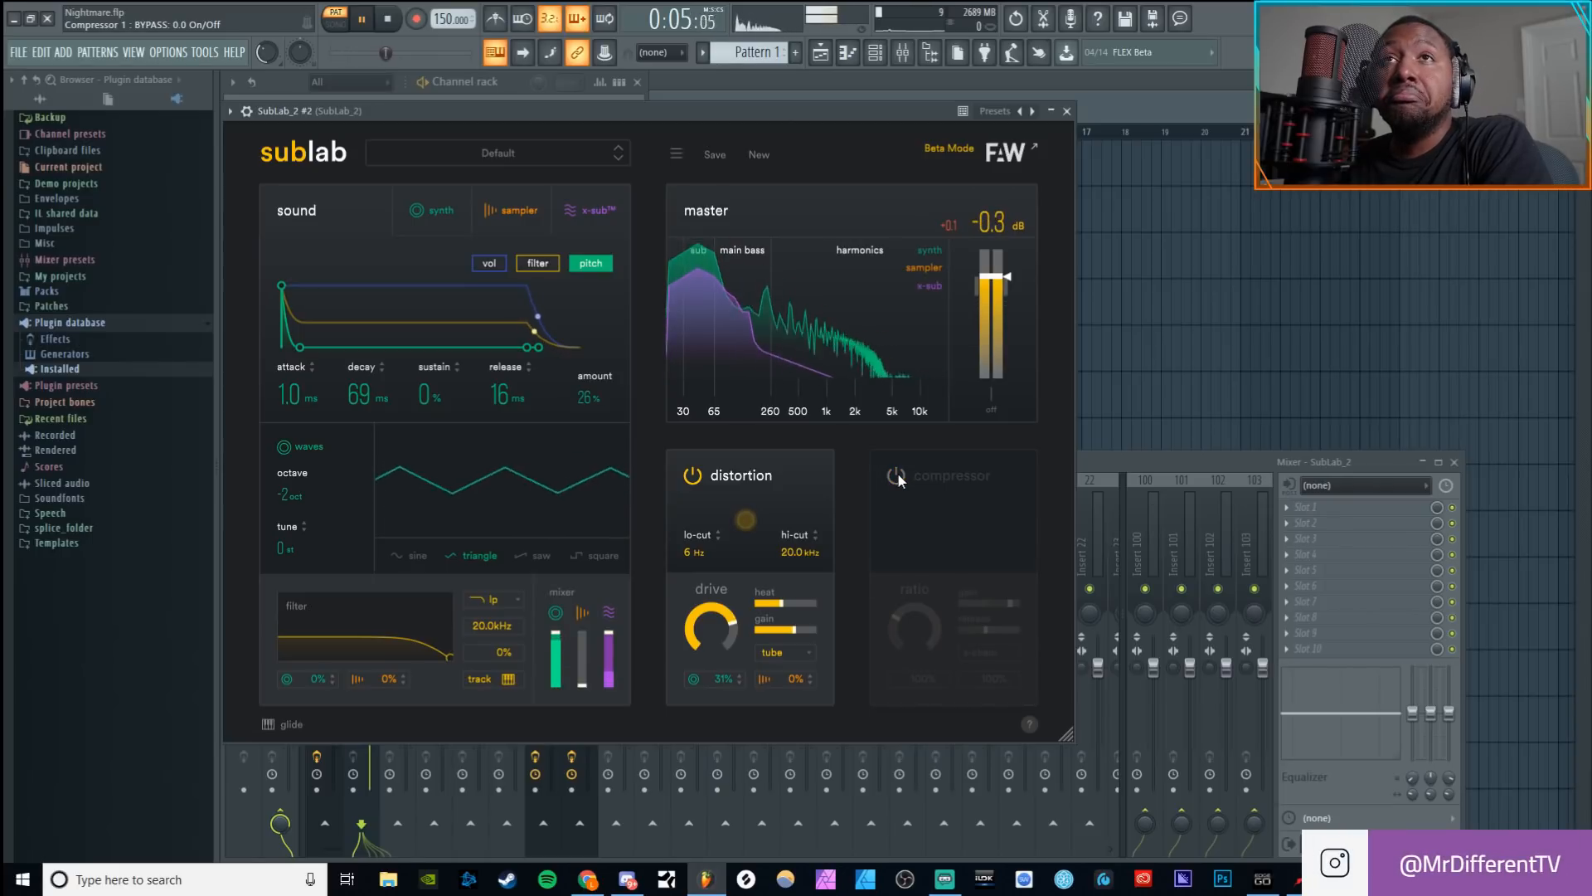
{"action": "left_click", "coordinate": [896, 476]}
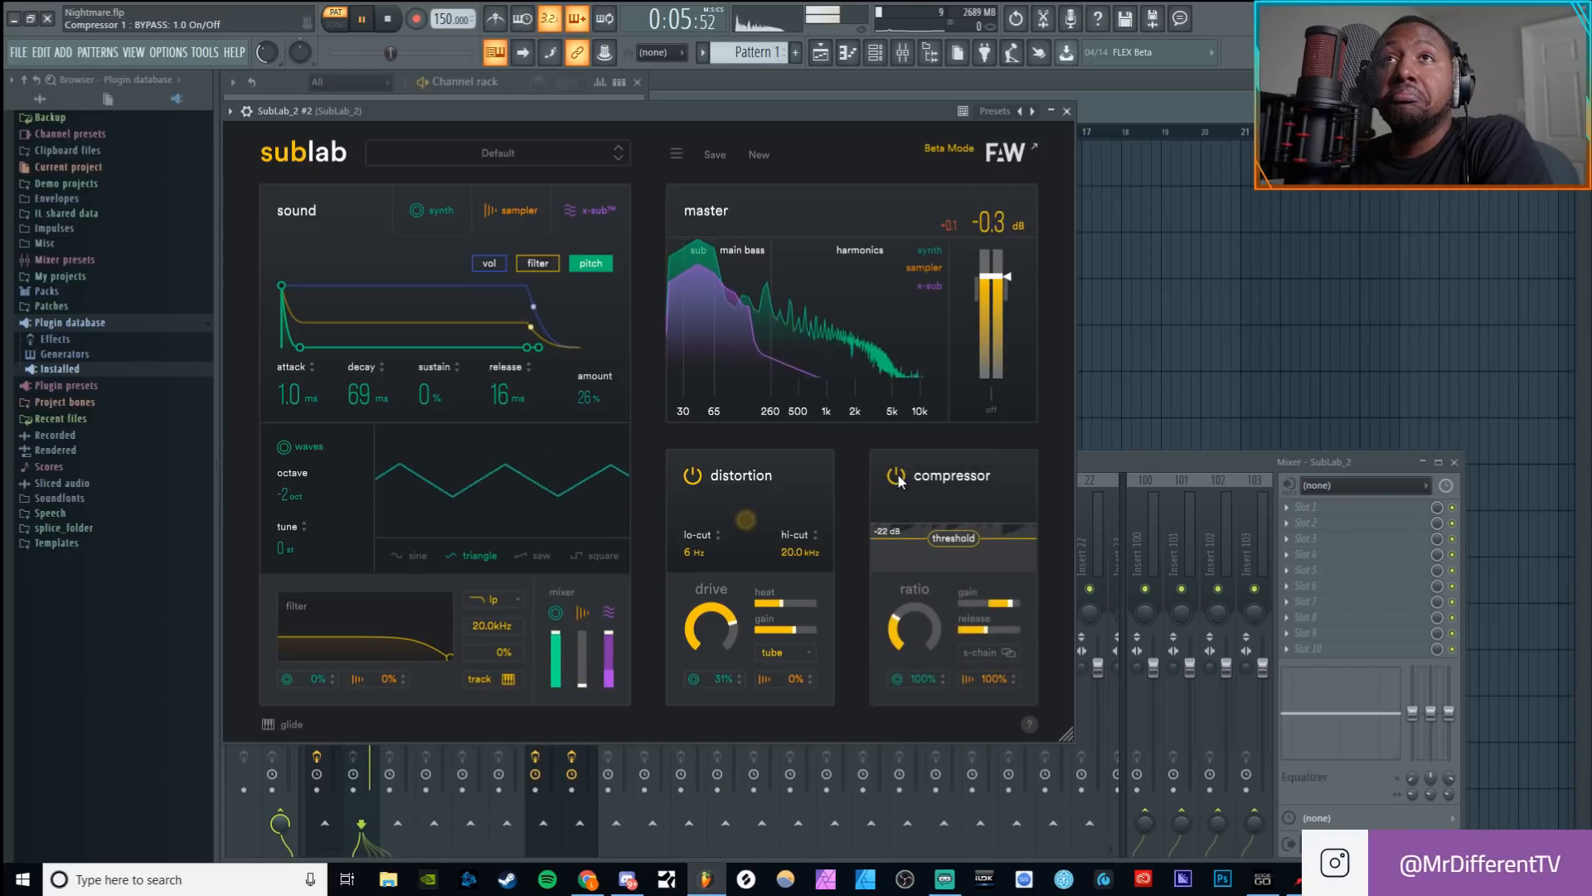
{"action": "left_click", "coordinate": [398, 20]}
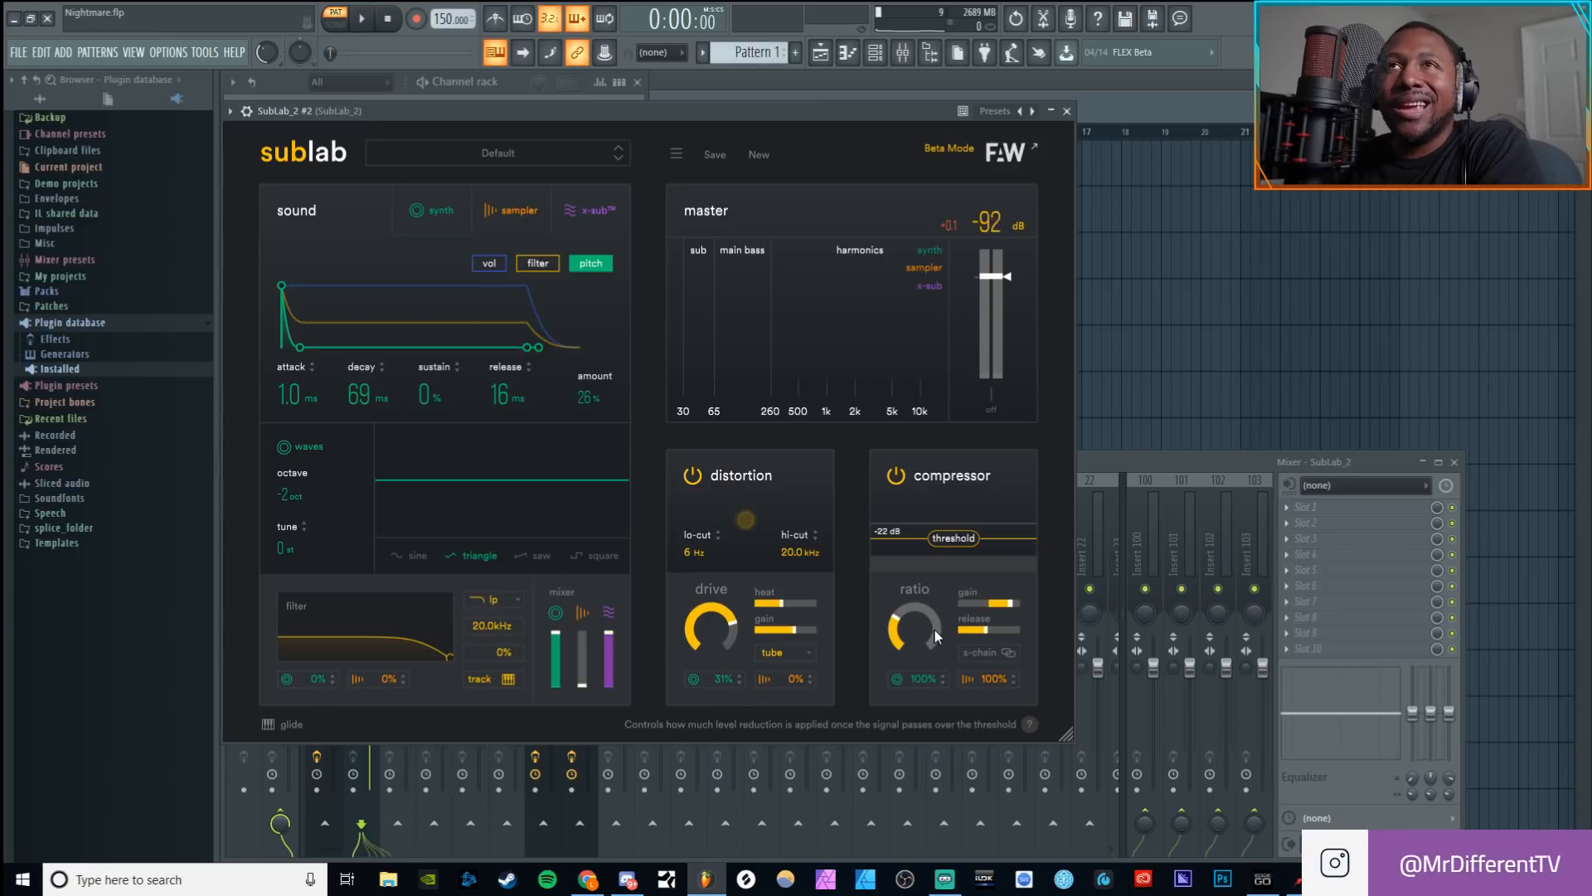
{"action": "left_click_drag", "start_coordinate": [934, 630], "coordinate": [895, 630]}
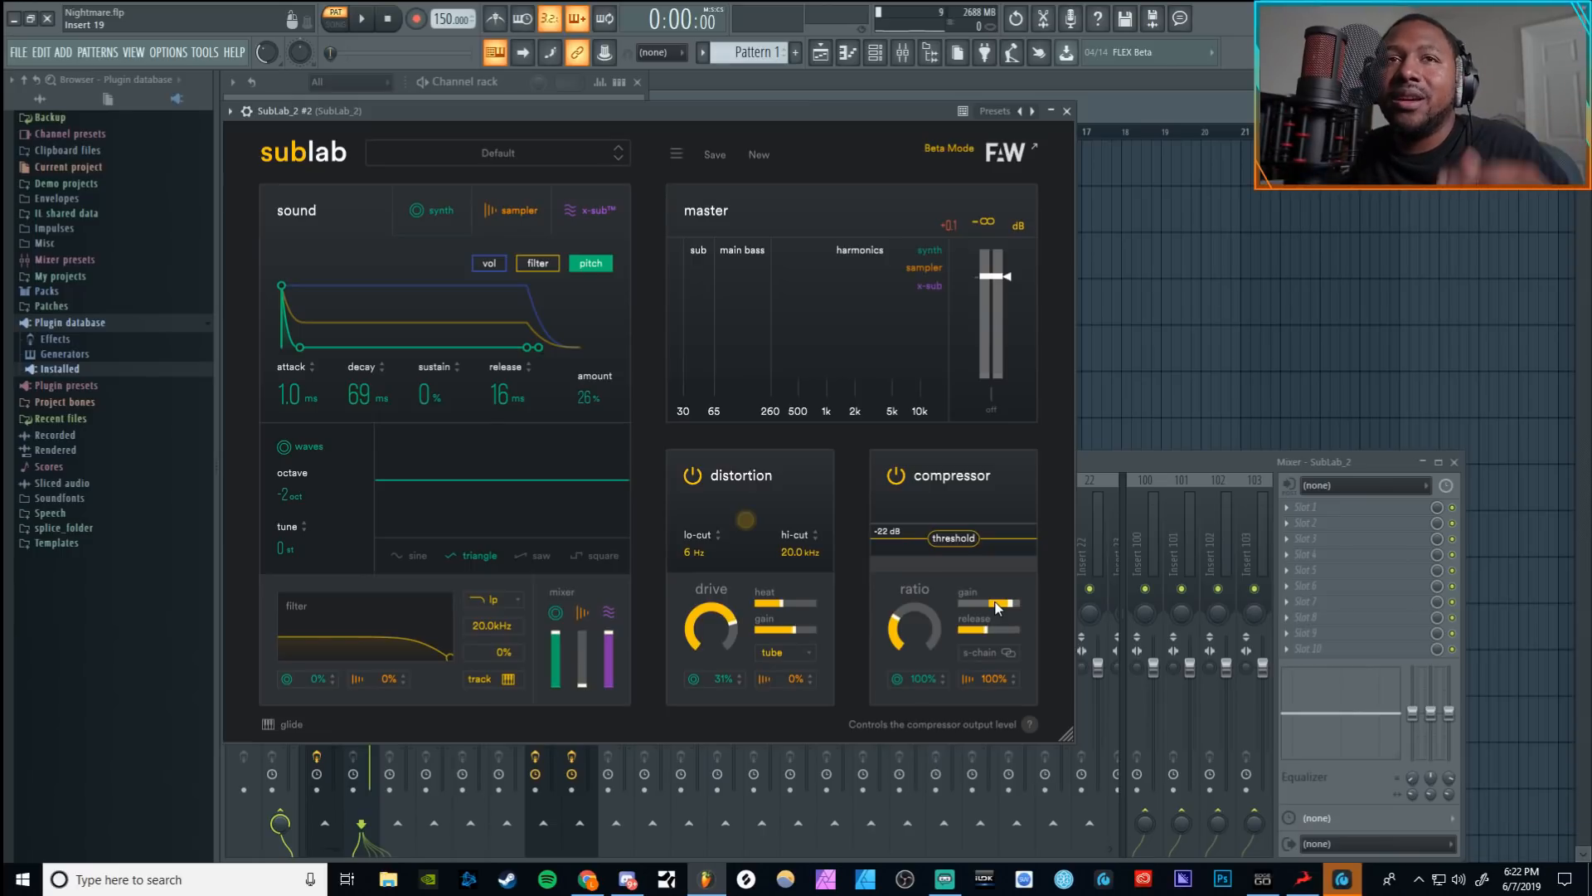
Step: In the glide settings, keep the time at instant and turn on legato
{"action": "left_click", "coordinate": [268, 726]}
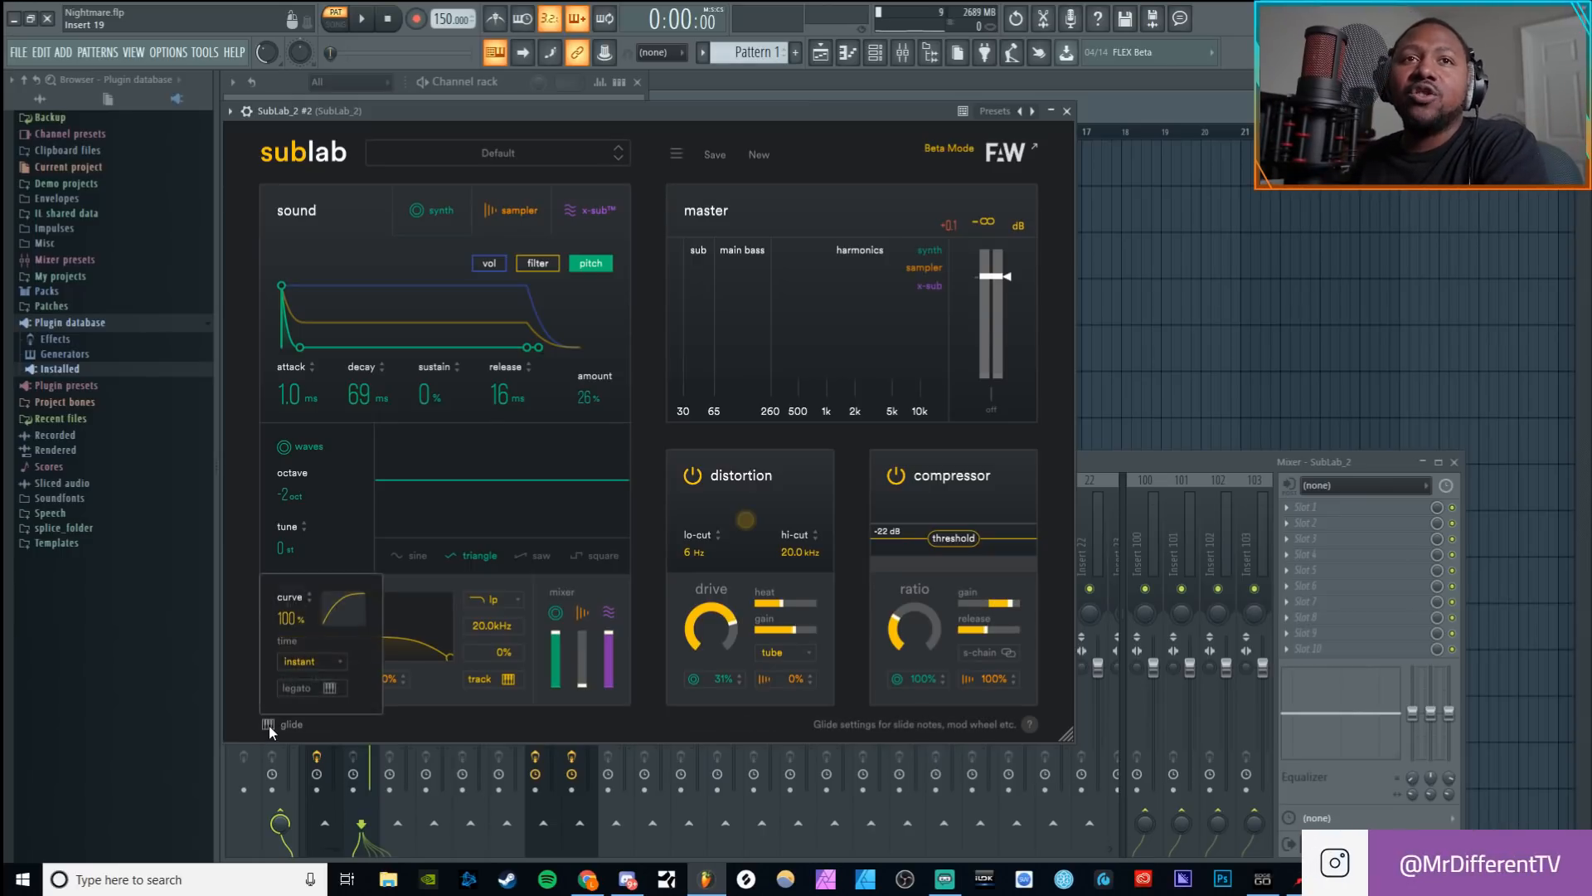
{"action": "left_click", "coordinate": [315, 662]}
{"action": "left_click", "coordinate": [317, 661]}
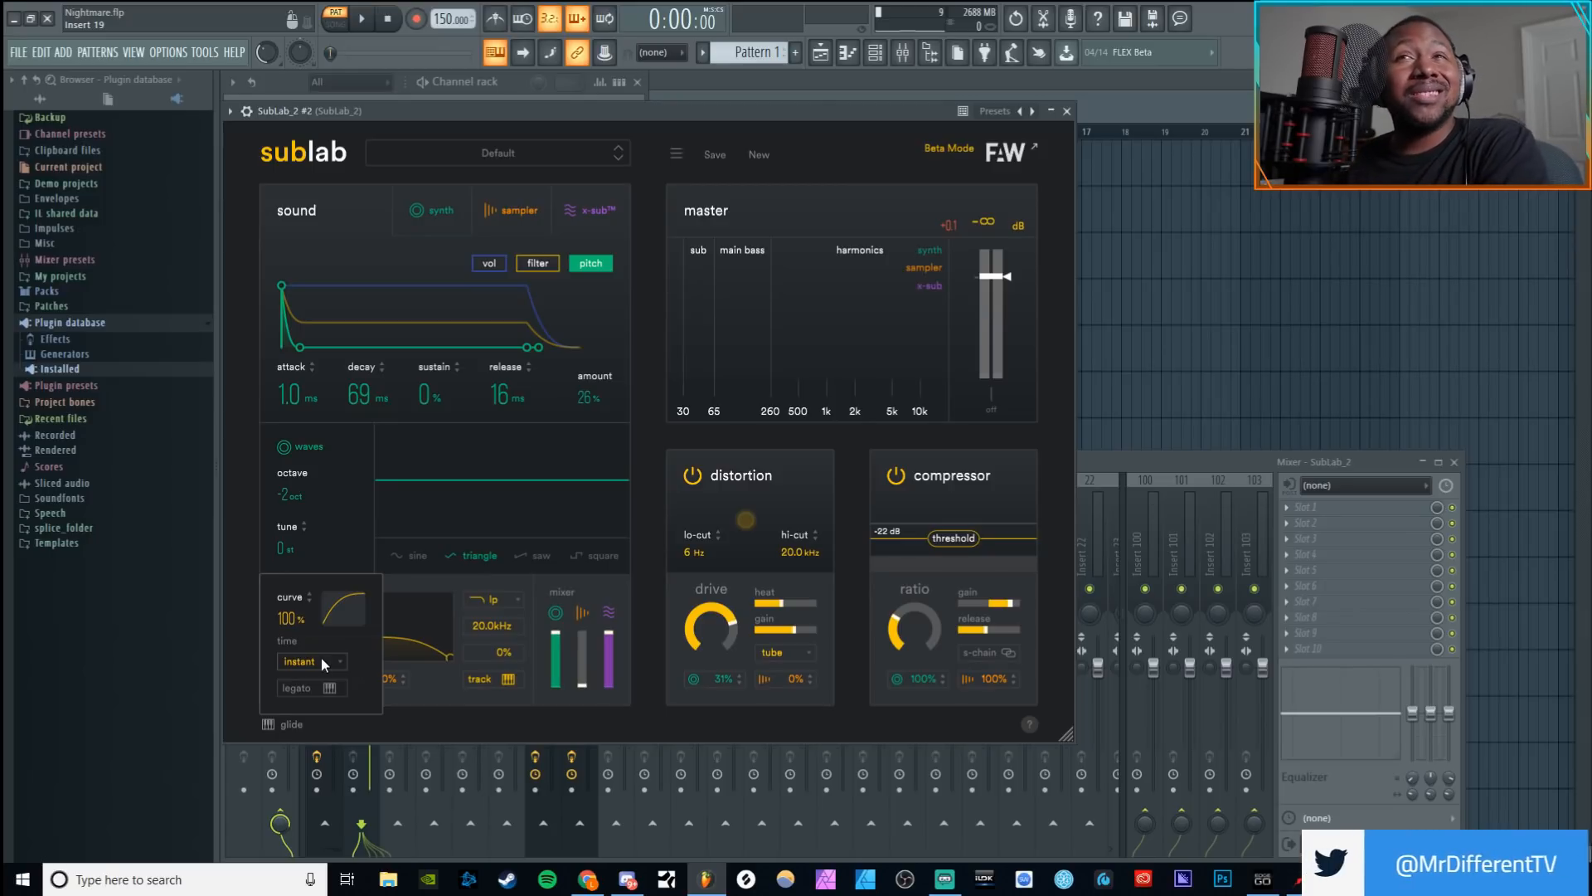
{"action": "left_click", "coordinate": [313, 689]}
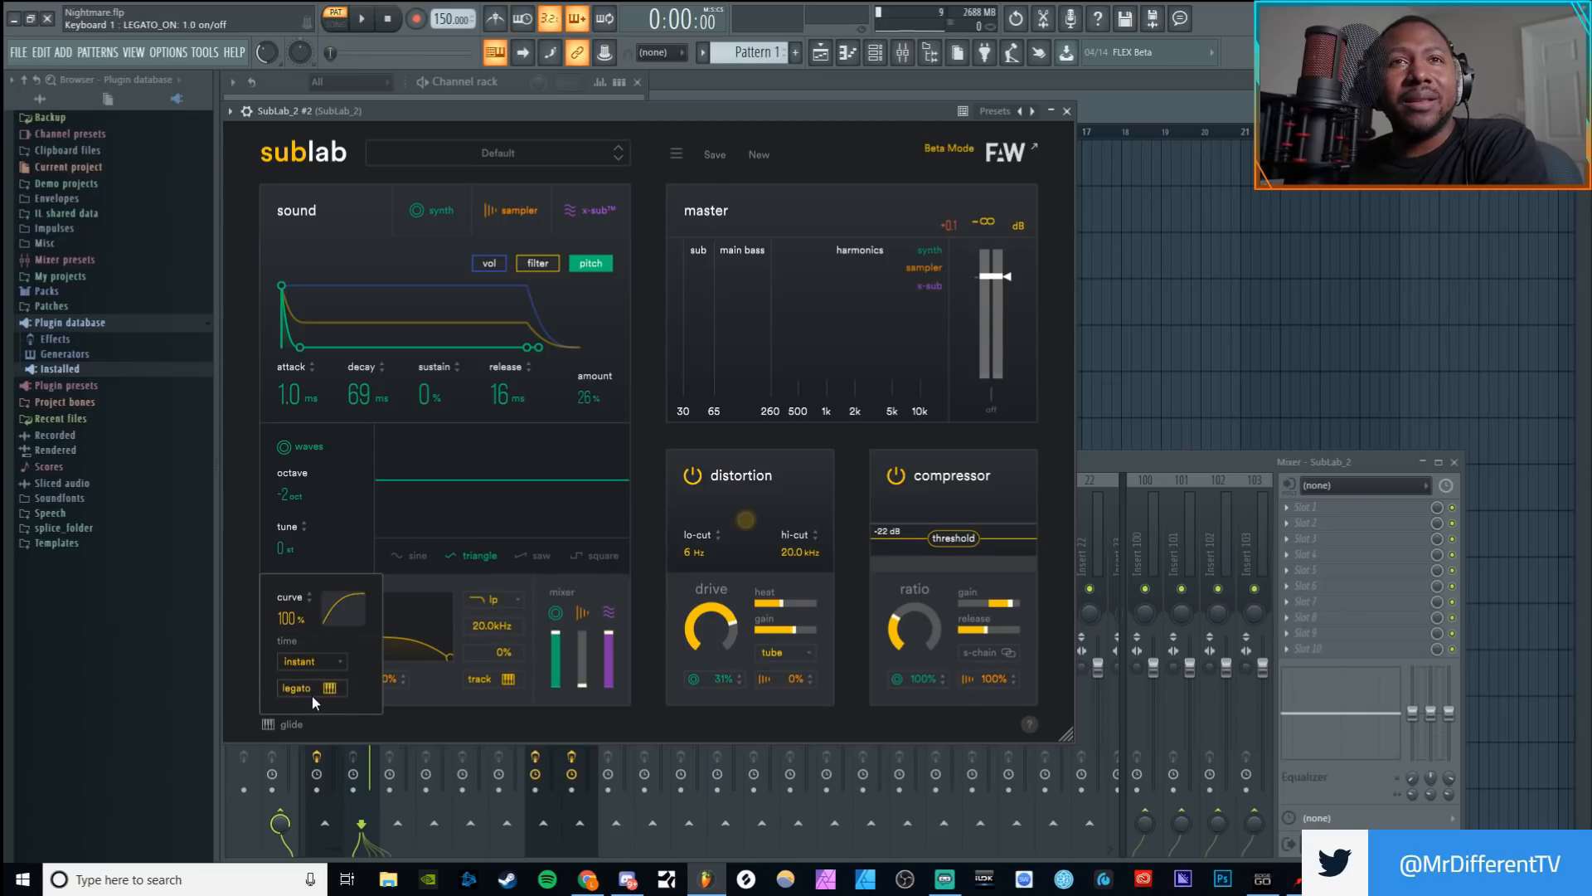